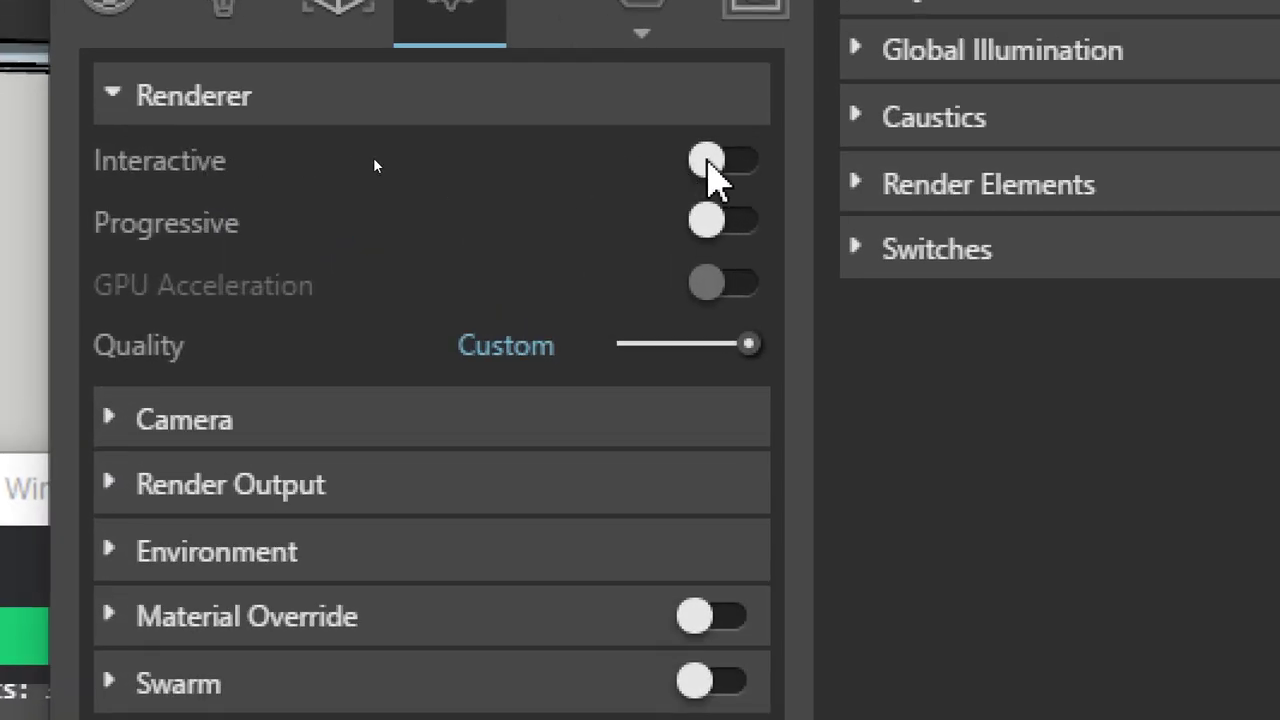
Switch the V-Ray renderer to Interactive mode and start an interactive render of the kitchen scene.
left_click(710, 162)
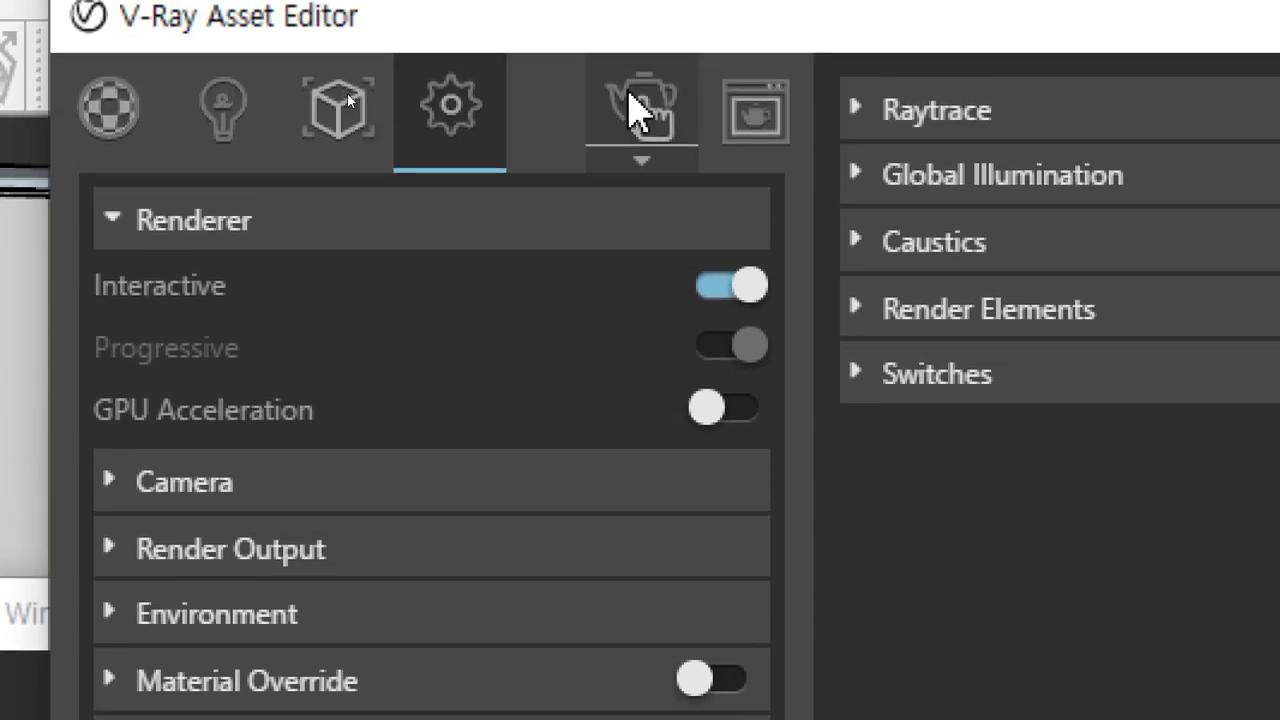
left_click(745, 262)
left_click(745, 292)
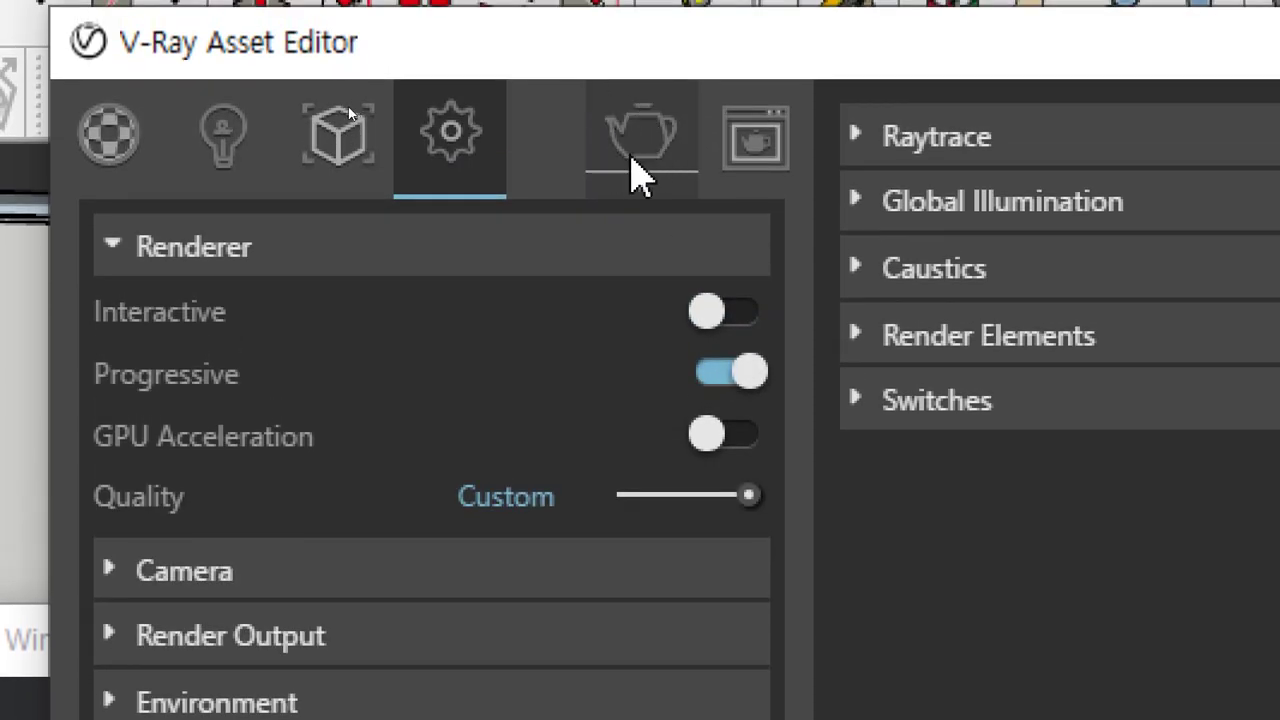
left_click(715, 314)
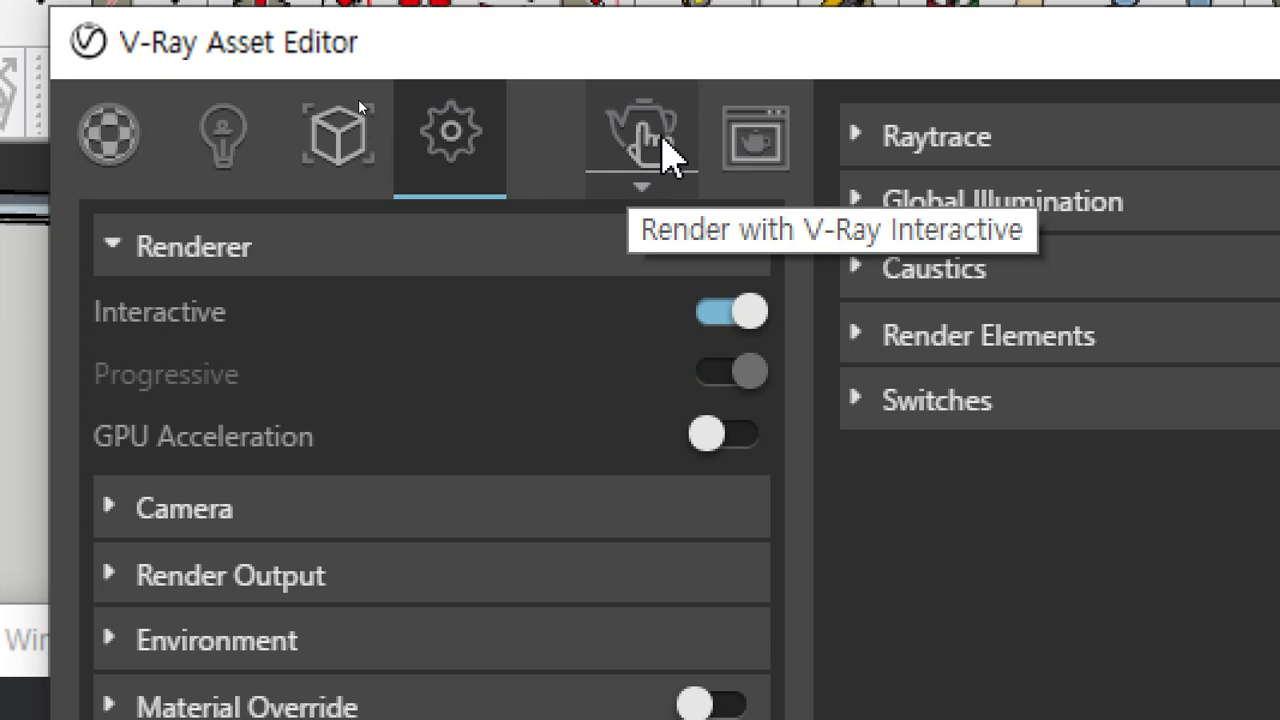
left_click(663, 155)
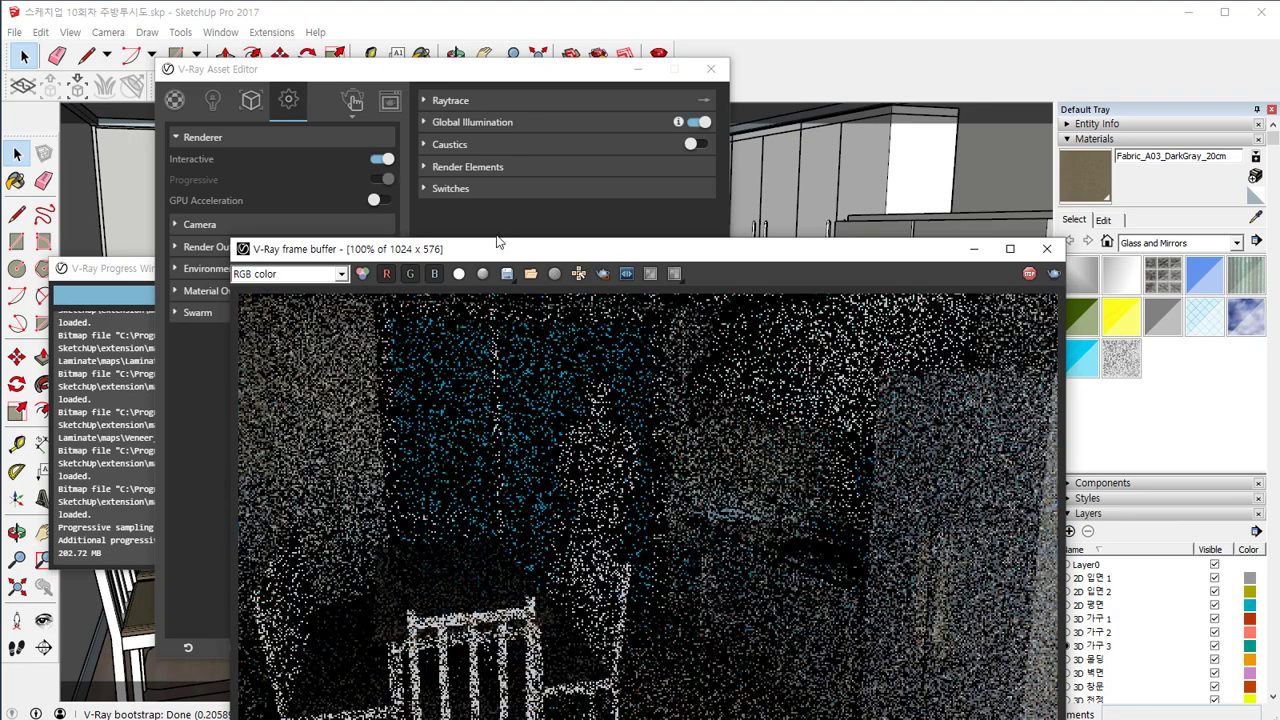
Enable the Exposure correction in the frame buffer, raise the exposure and lower the contrast to brighten the render.
left_click_drag(493, 244, 535, 116)
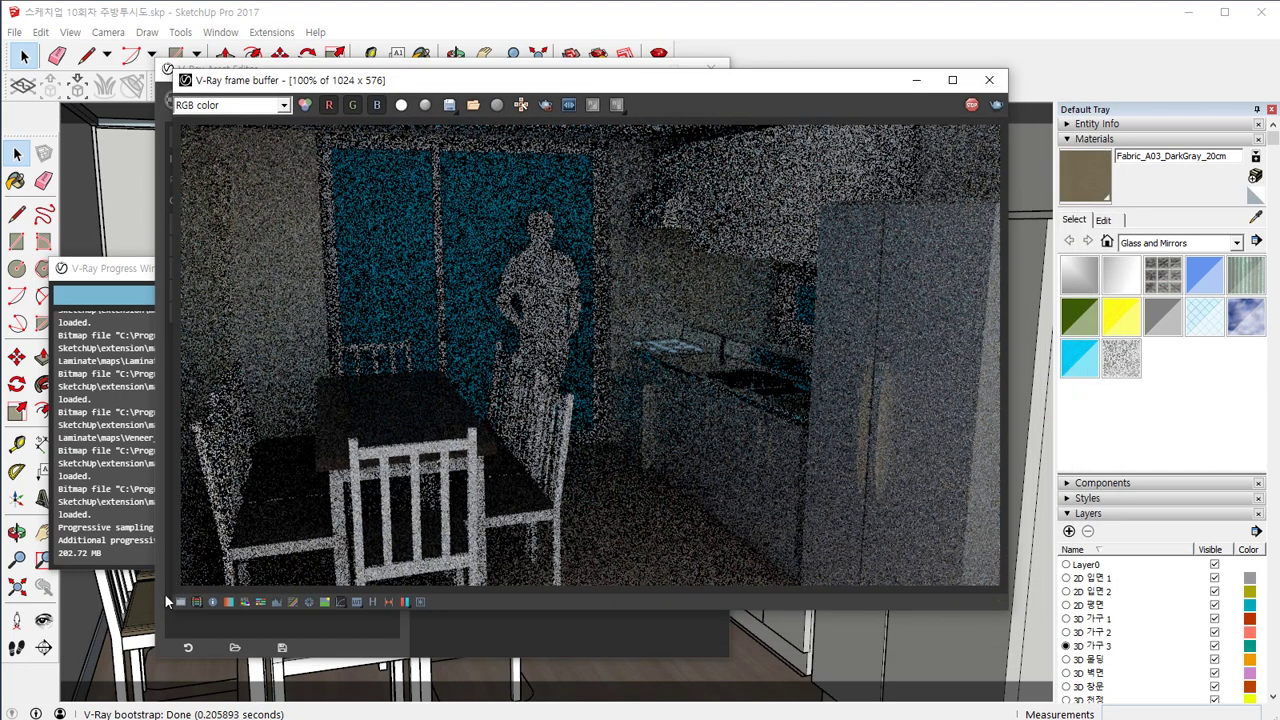
left_click(180, 602)
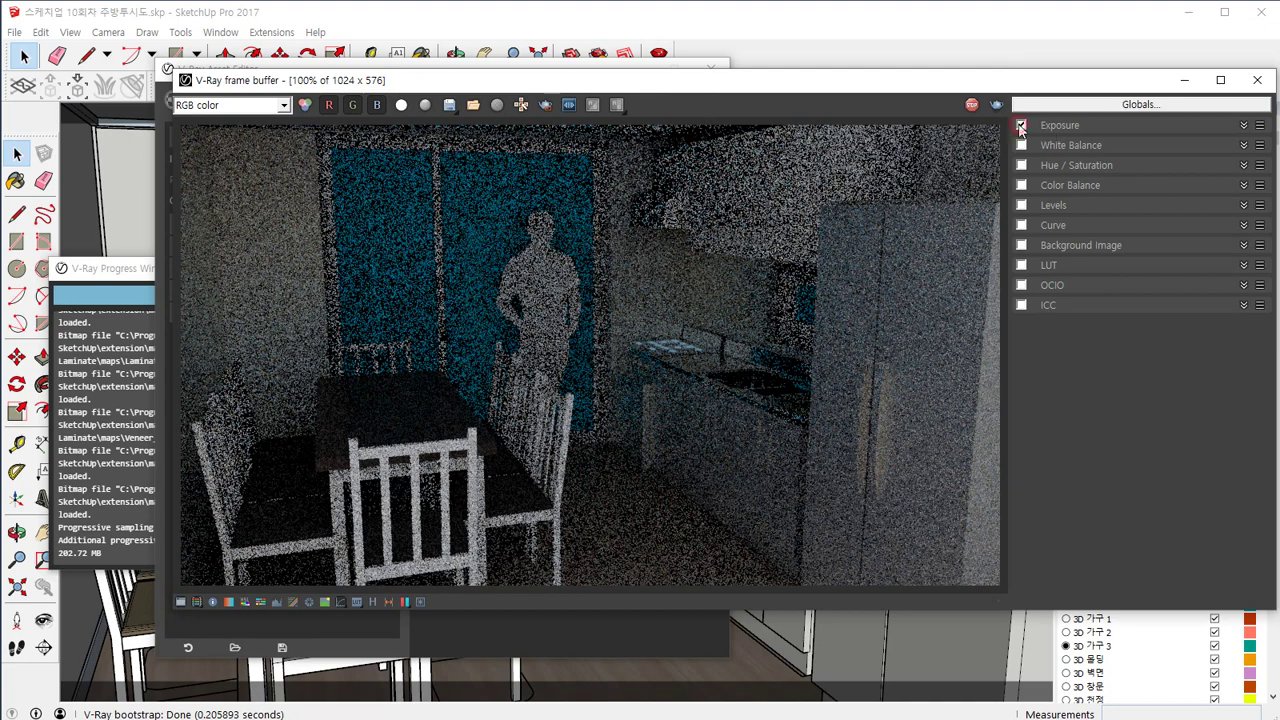
left_click(1243, 125)
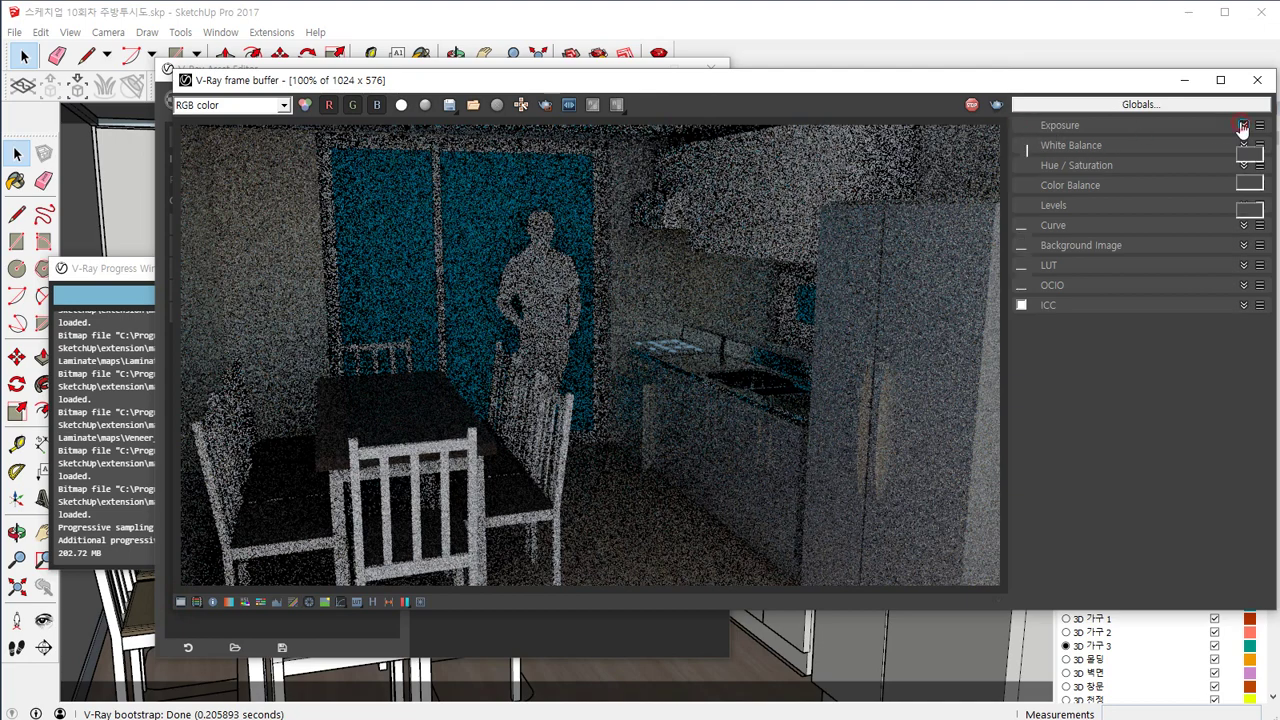
left_click(1187, 156)
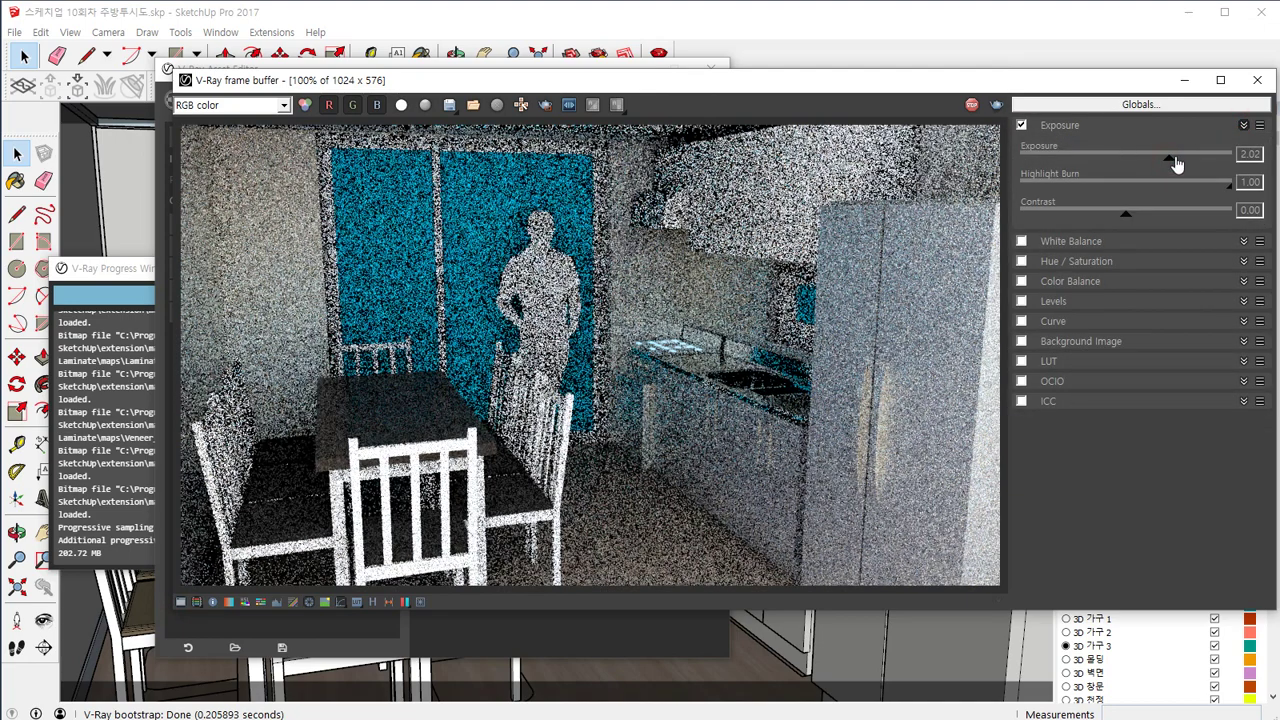
left_click_drag(1126, 213, 1137, 212)
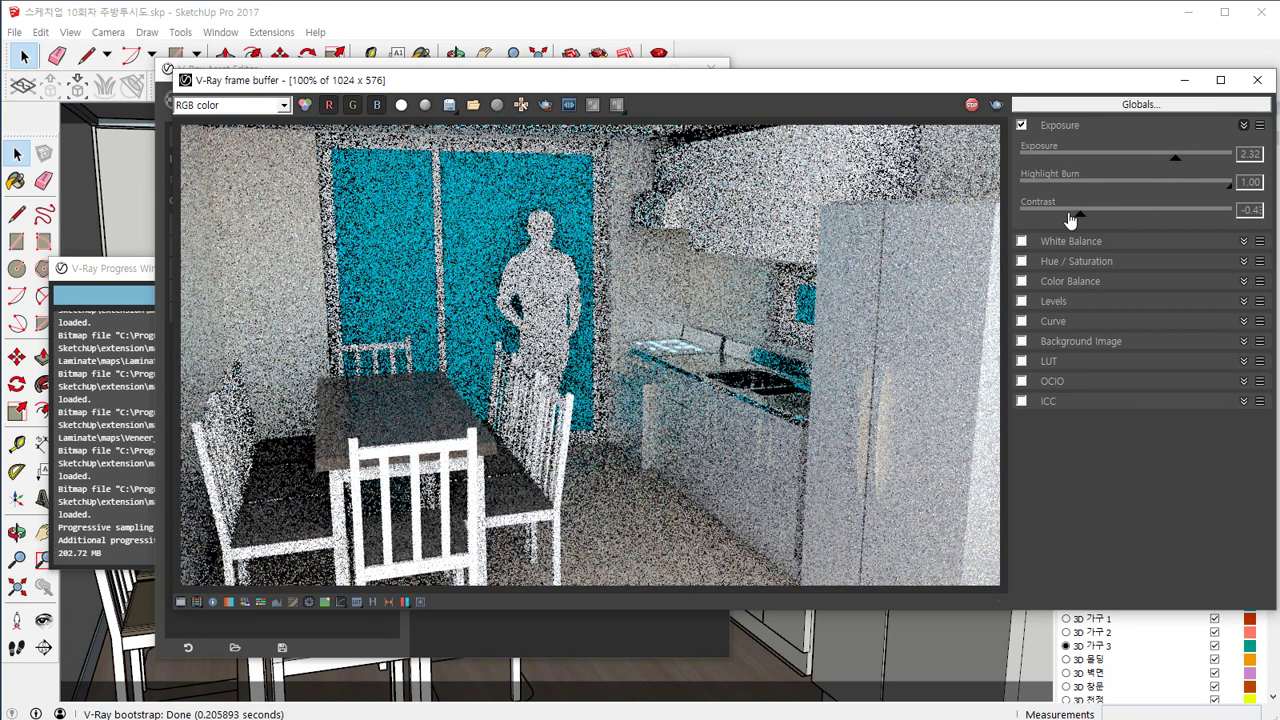
left_click(1067, 213)
left_click(1053, 213)
left_click(1193, 157)
left_click(405, 601)
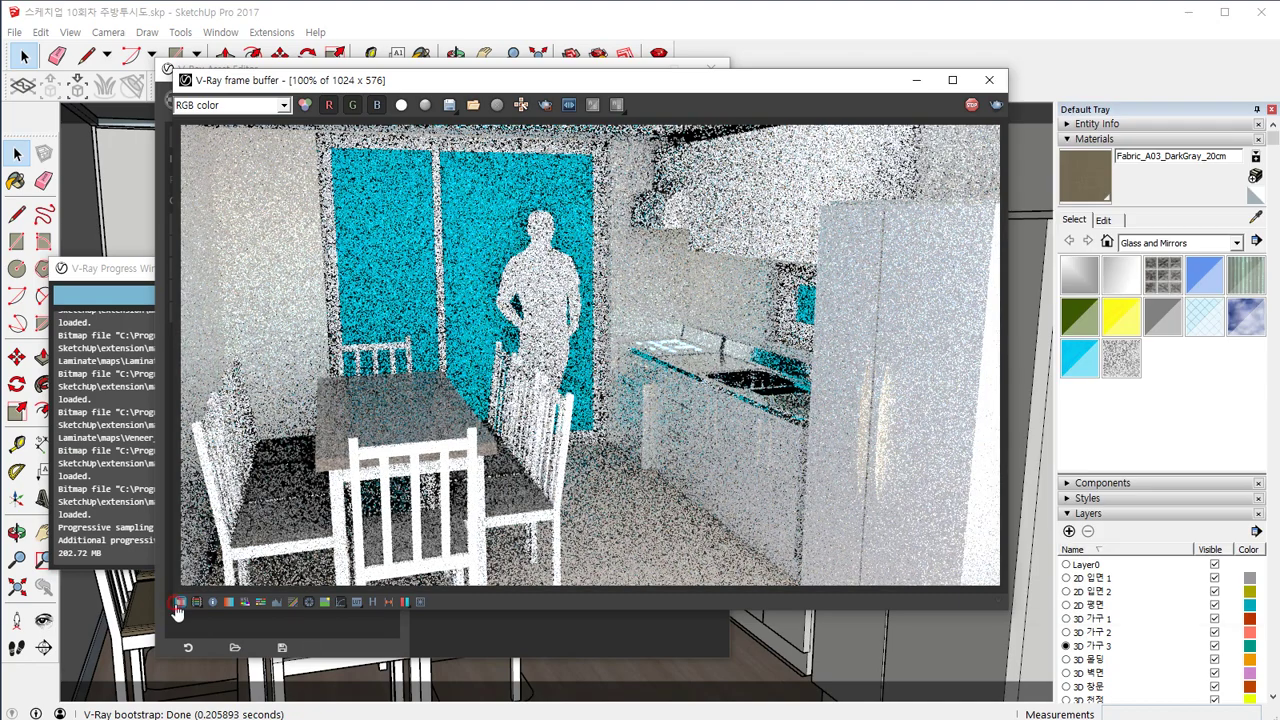
Clear the windows off the model, orbit the kitchen view to update the interactive render, and stop rendering.
left_click_drag(772, 97, 950, 191)
left_click(628, 75)
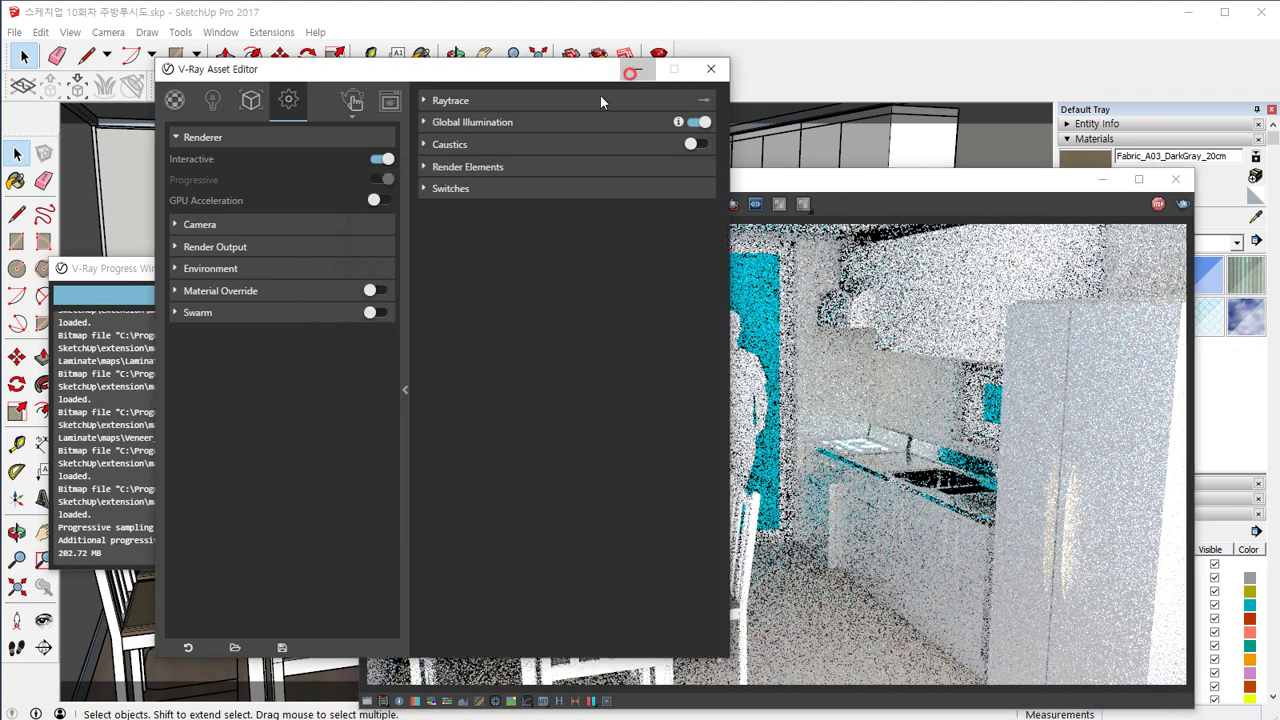
left_click_drag(540, 81, 2, 105)
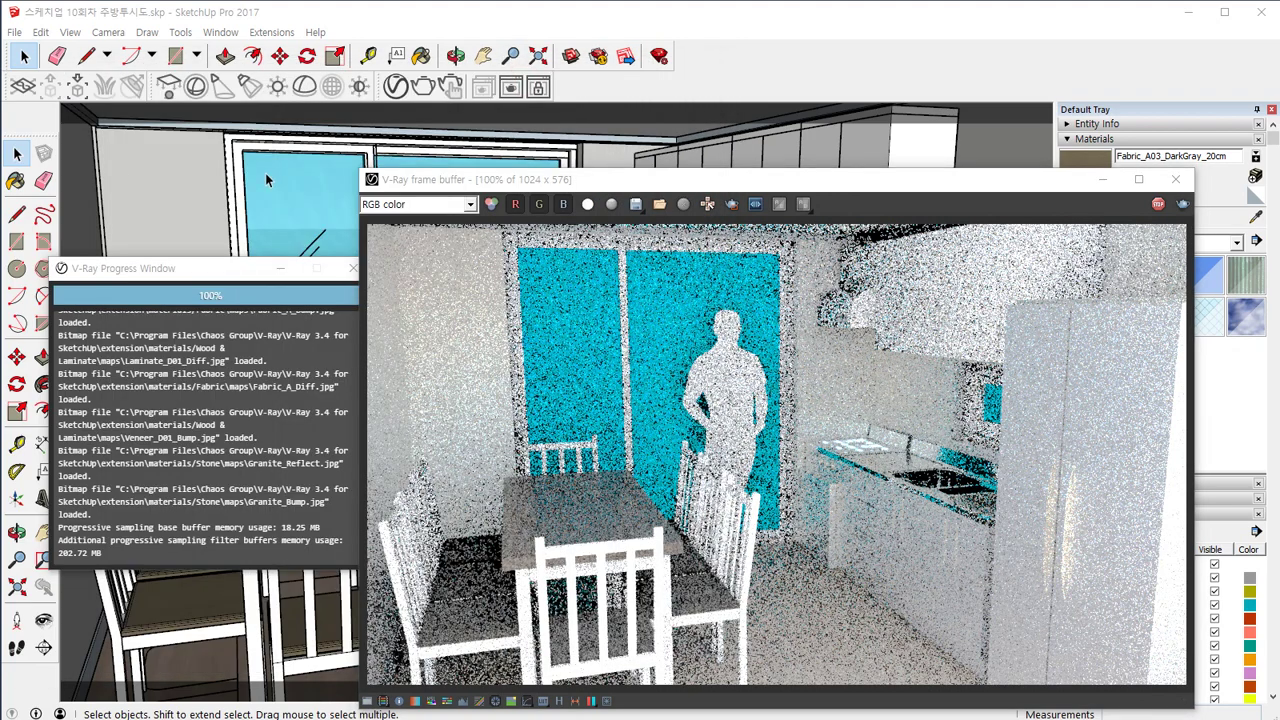
middle_click_drag(211, 205, 228, 210)
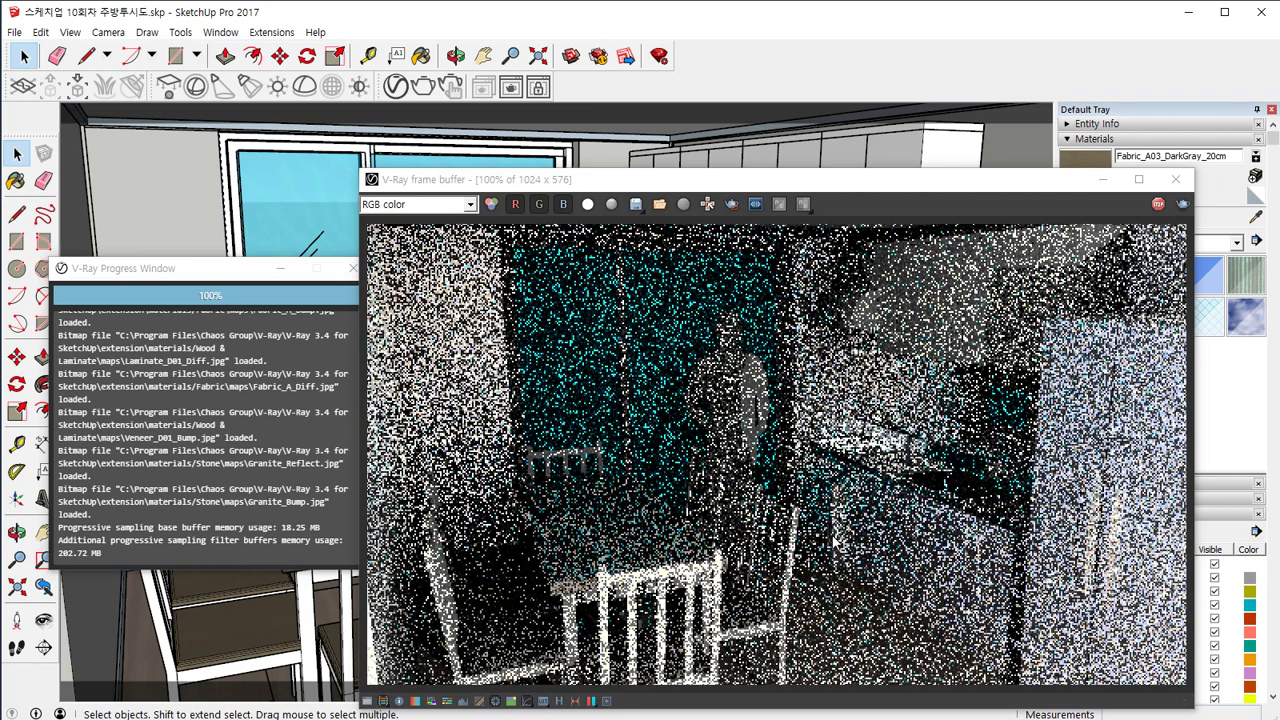
middle_click_drag(211, 195, 177, 149)
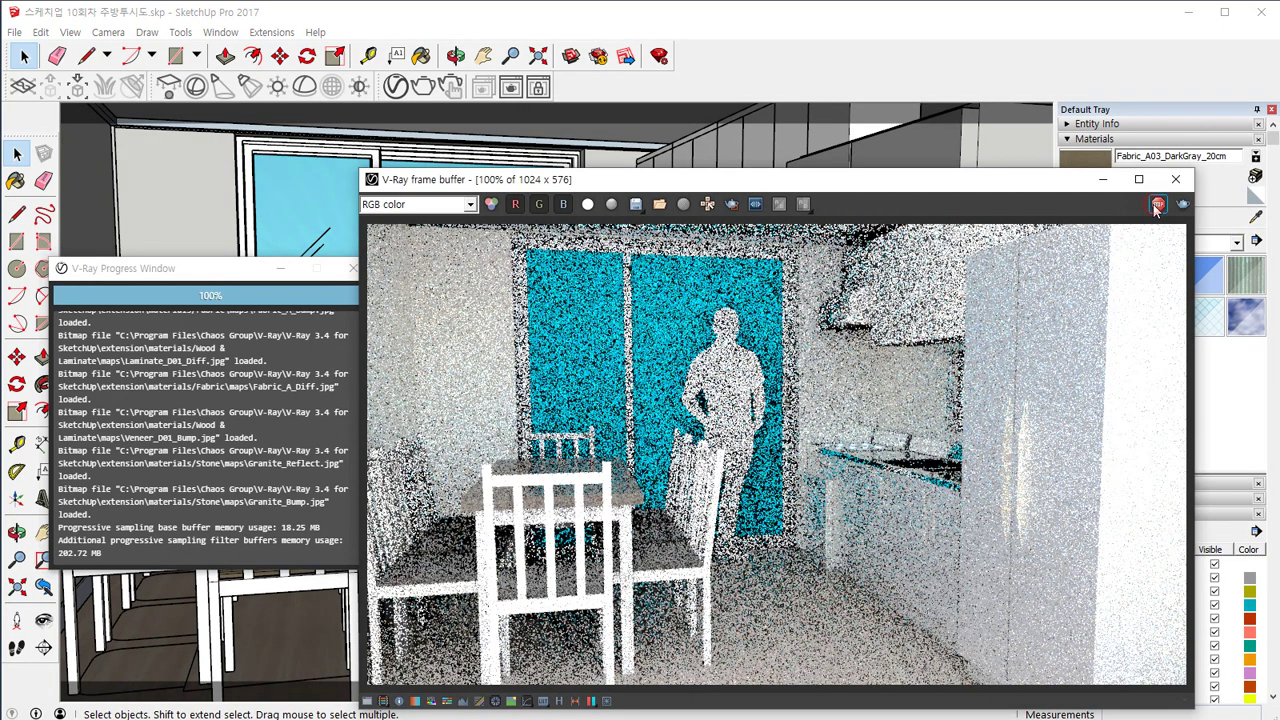
left_click(1157, 205)
Turn off Interactive mode in the V-Ray Asset Editor and render the scene in Progressive mode.
left_click(396, 87)
left_click_drag(372, 8, 446, 30)
left_click(308, 117)
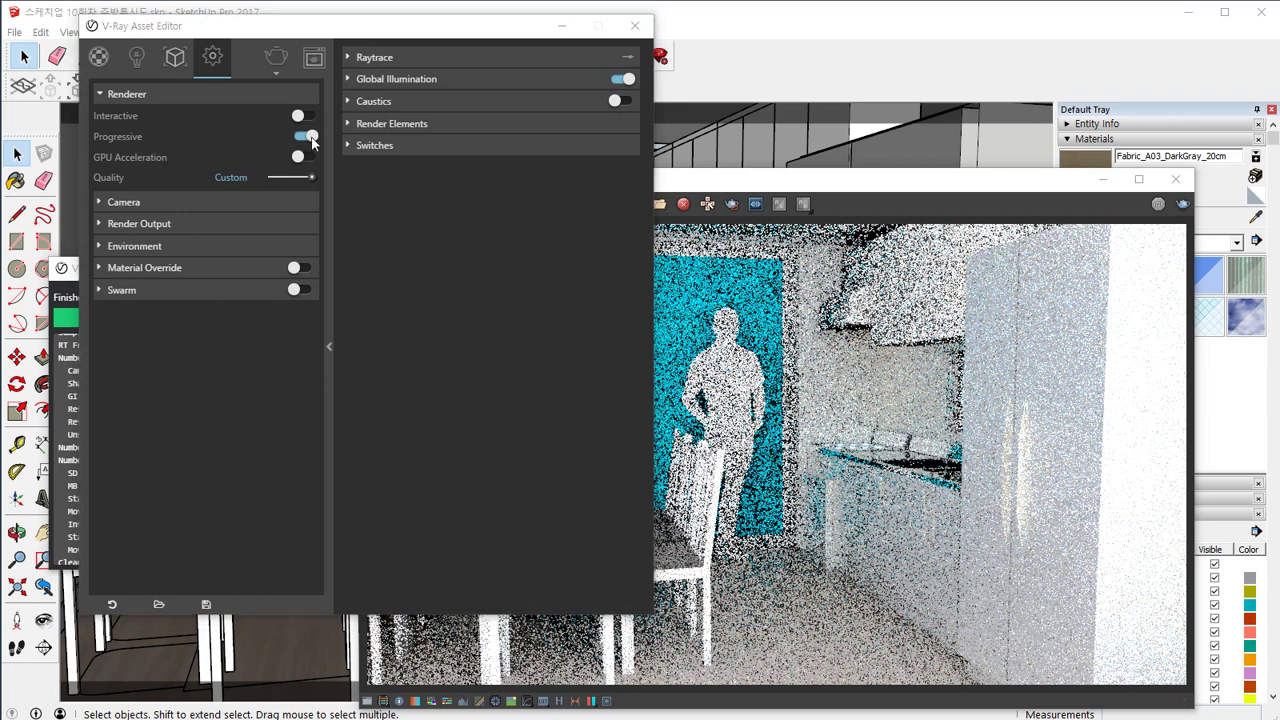
left_click(996, 312)
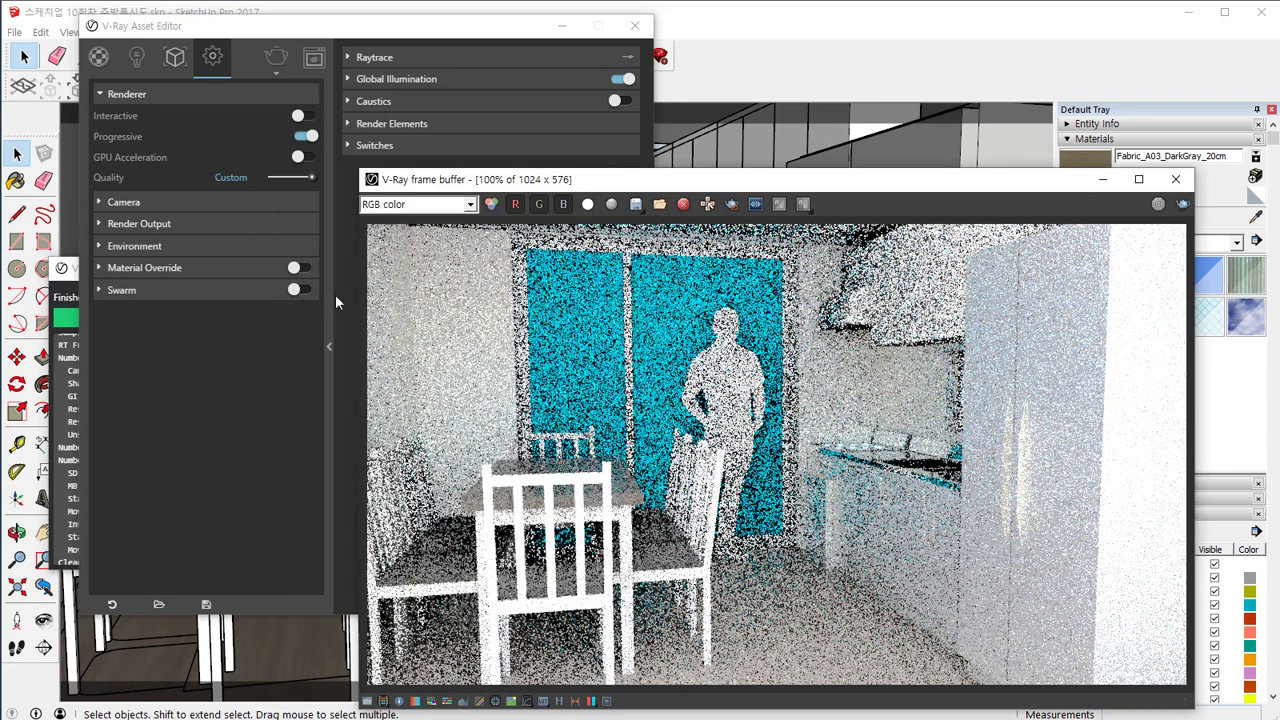
left_click(1183, 204)
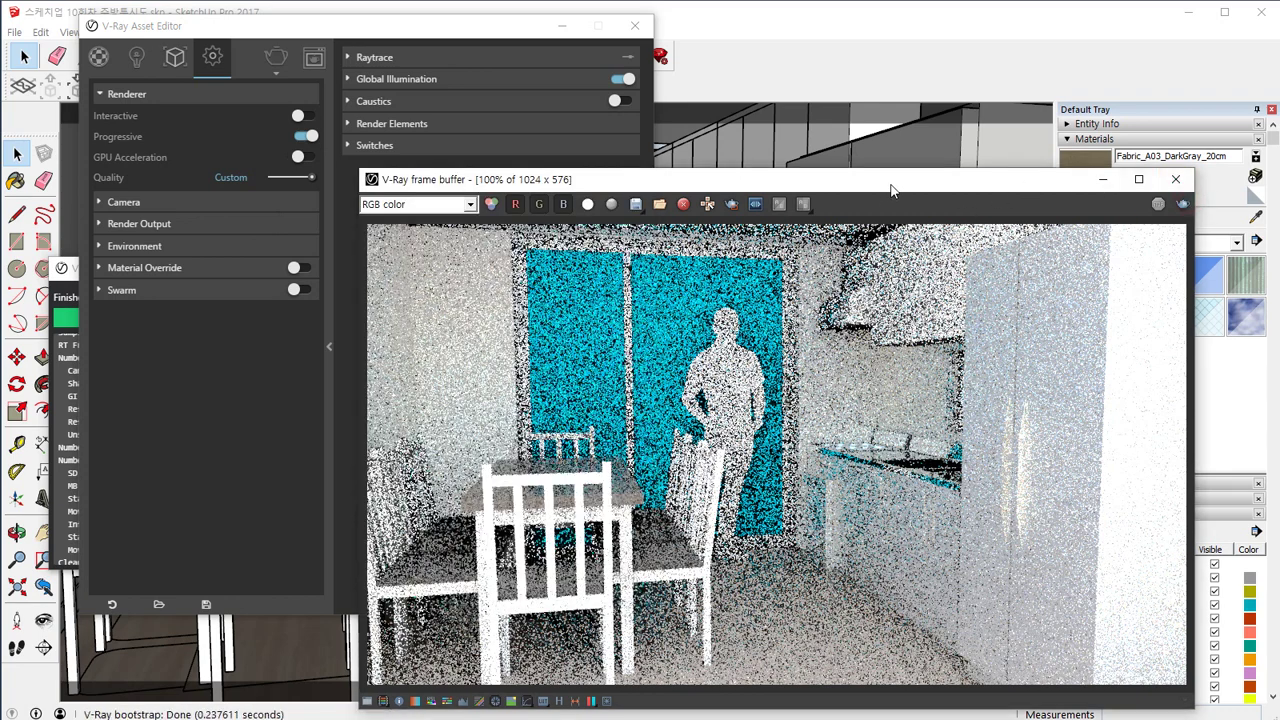
left_click_drag(891, 184, 894, 114)
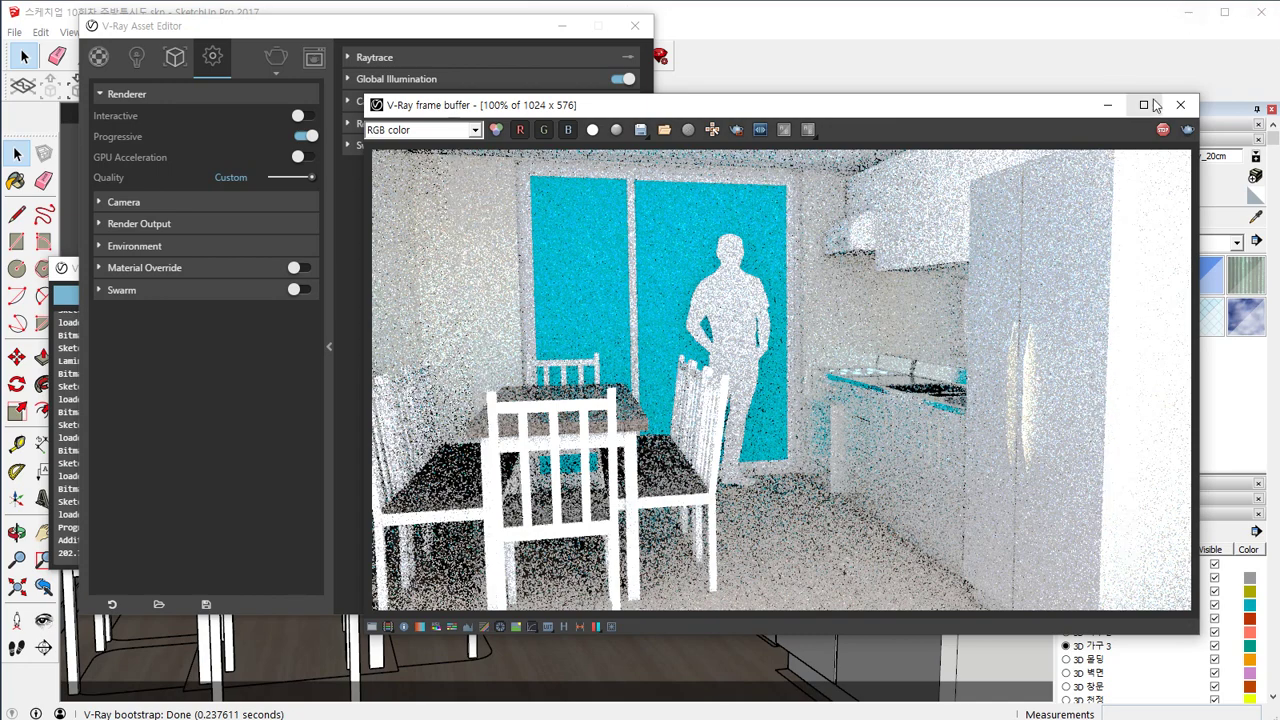
Turn off Progressive mode and render the kitchen scene again.
left_click(302, 138)
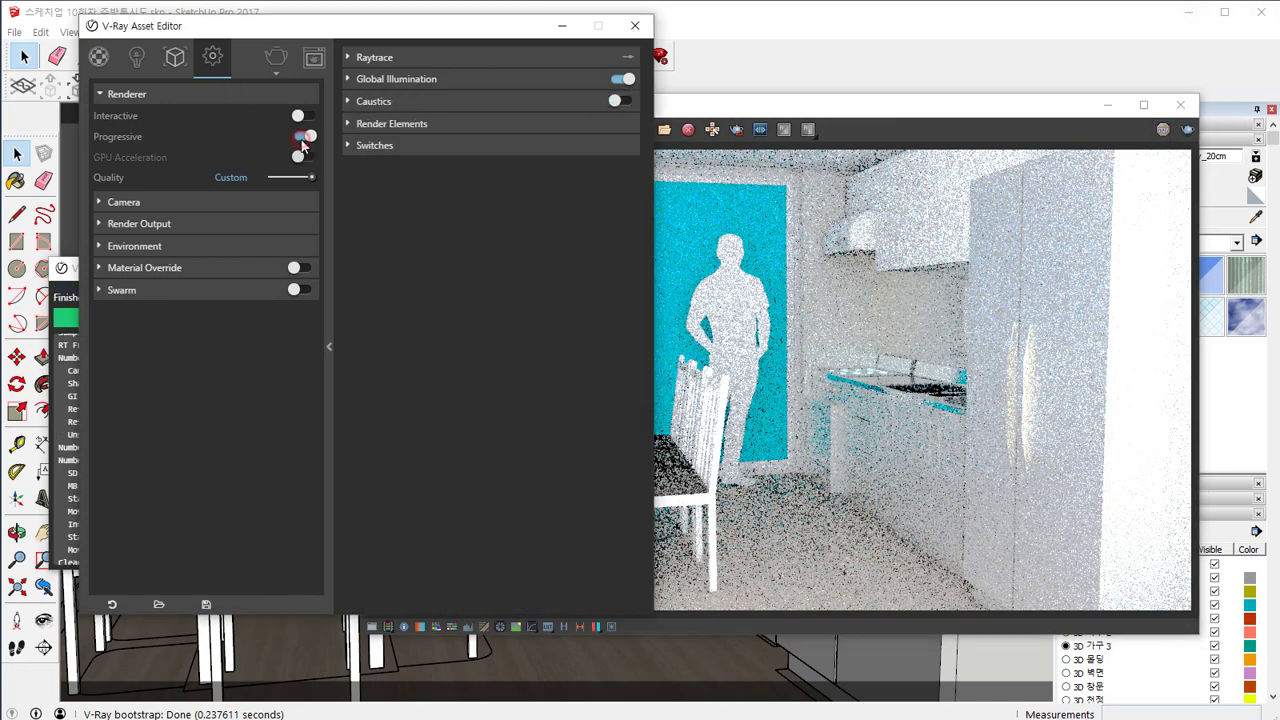
left_click(1186, 133)
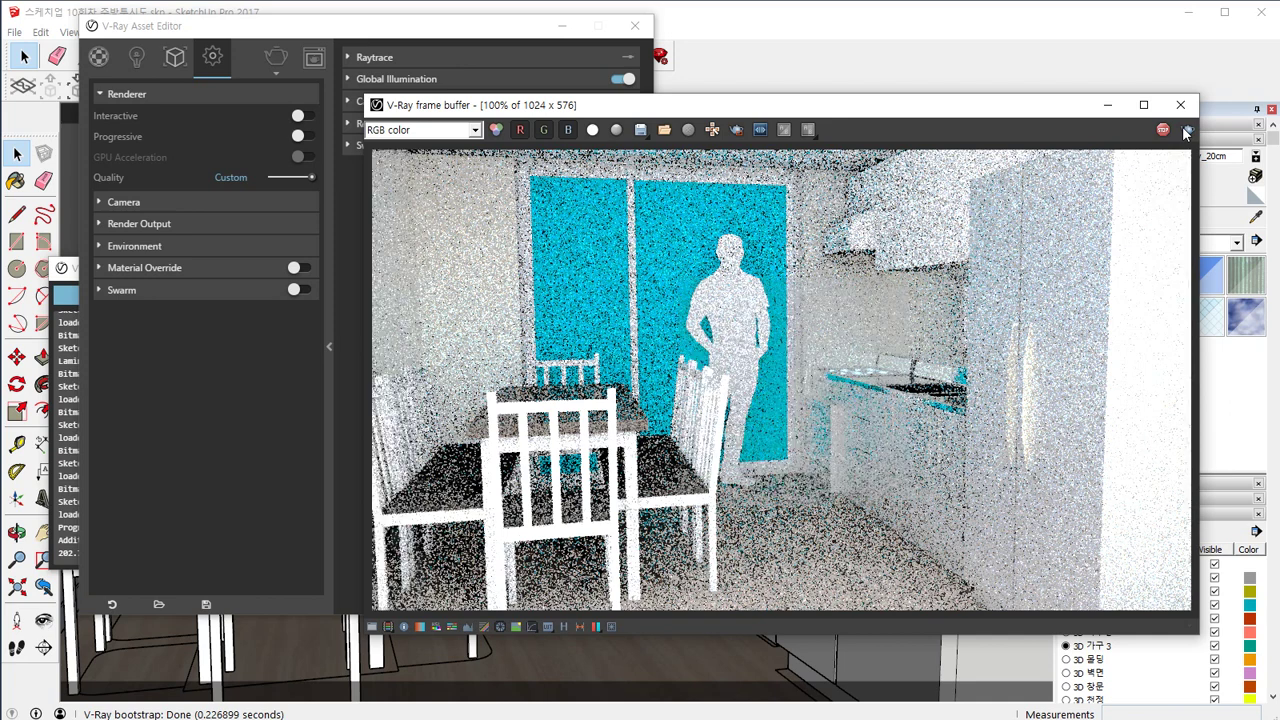
Expand the Global Illumination settings in the Asset Editor to view the irradiance map and light cache values.
left_click(472, 25)
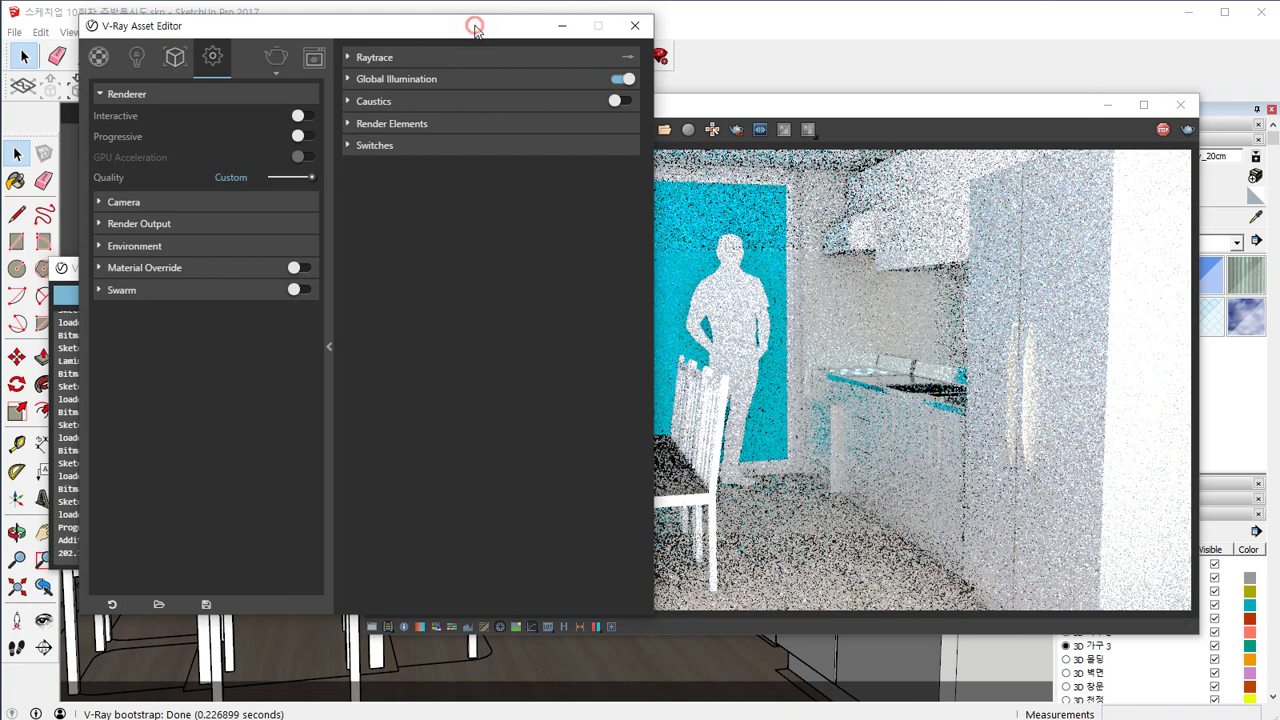
left_click(350, 84)
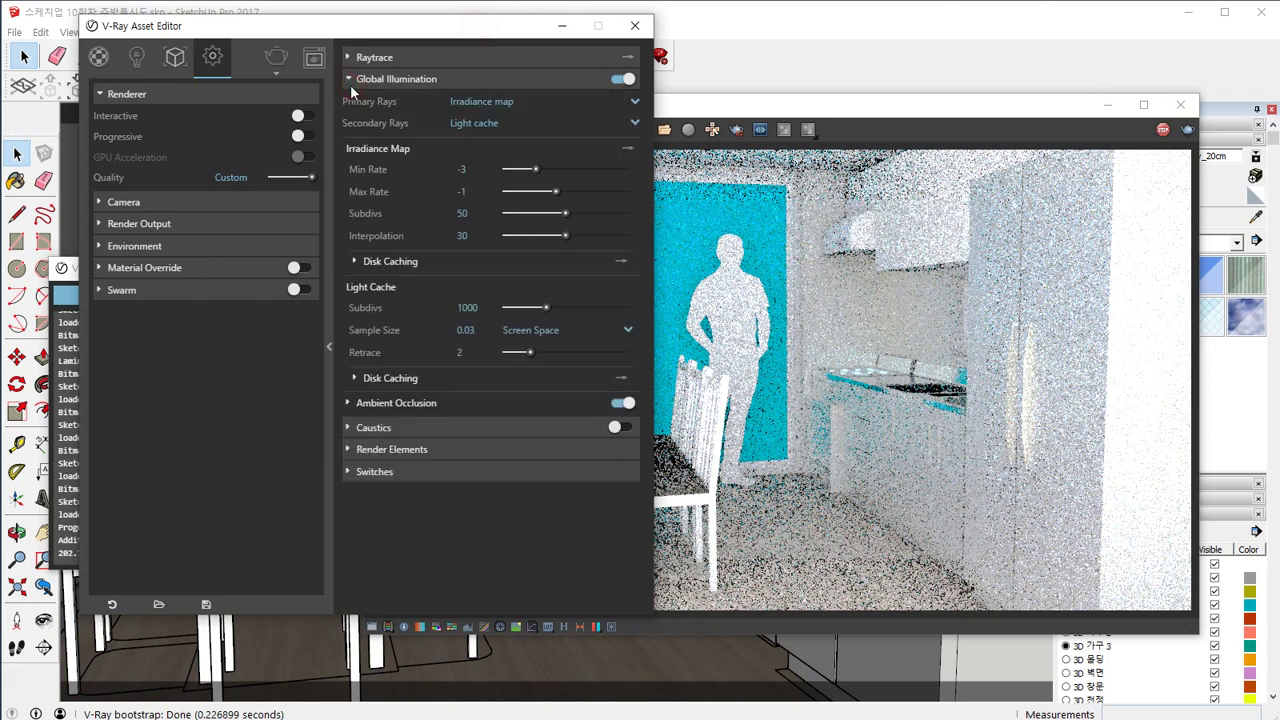
left_click(826, 106)
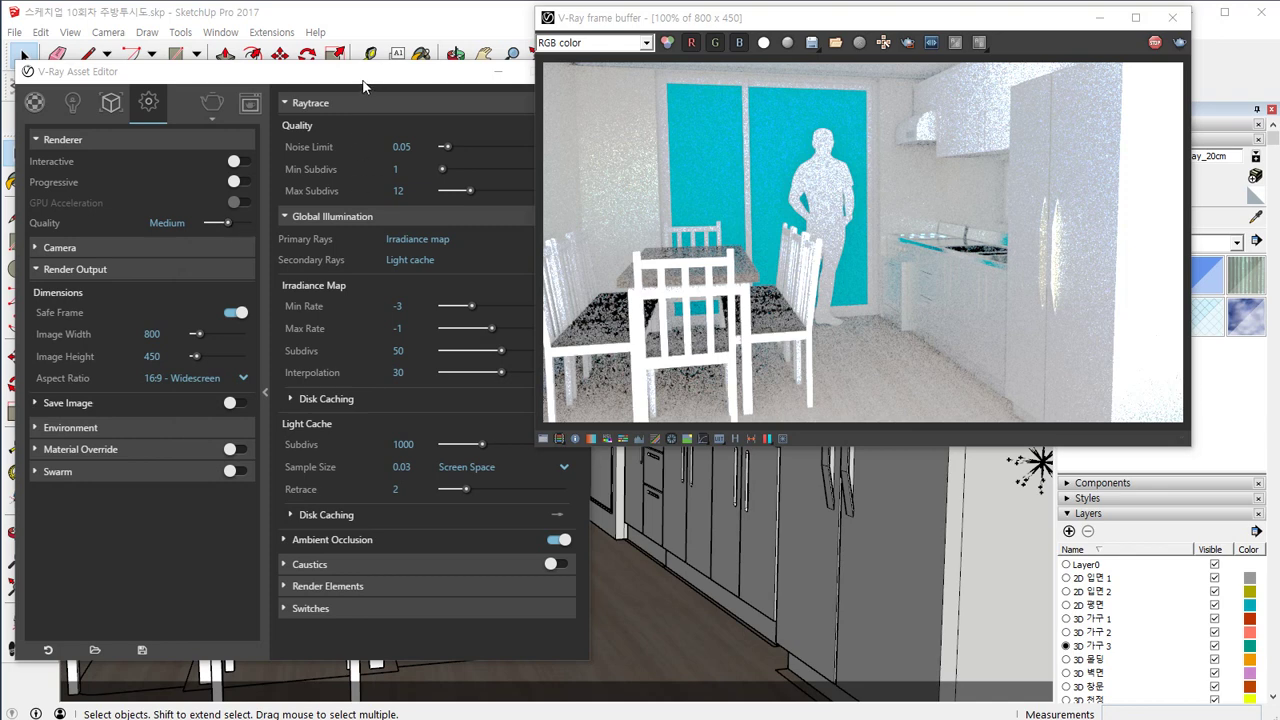
Try the Draft render quality, set it to Low, and restart the render.
left_click(211, 222)
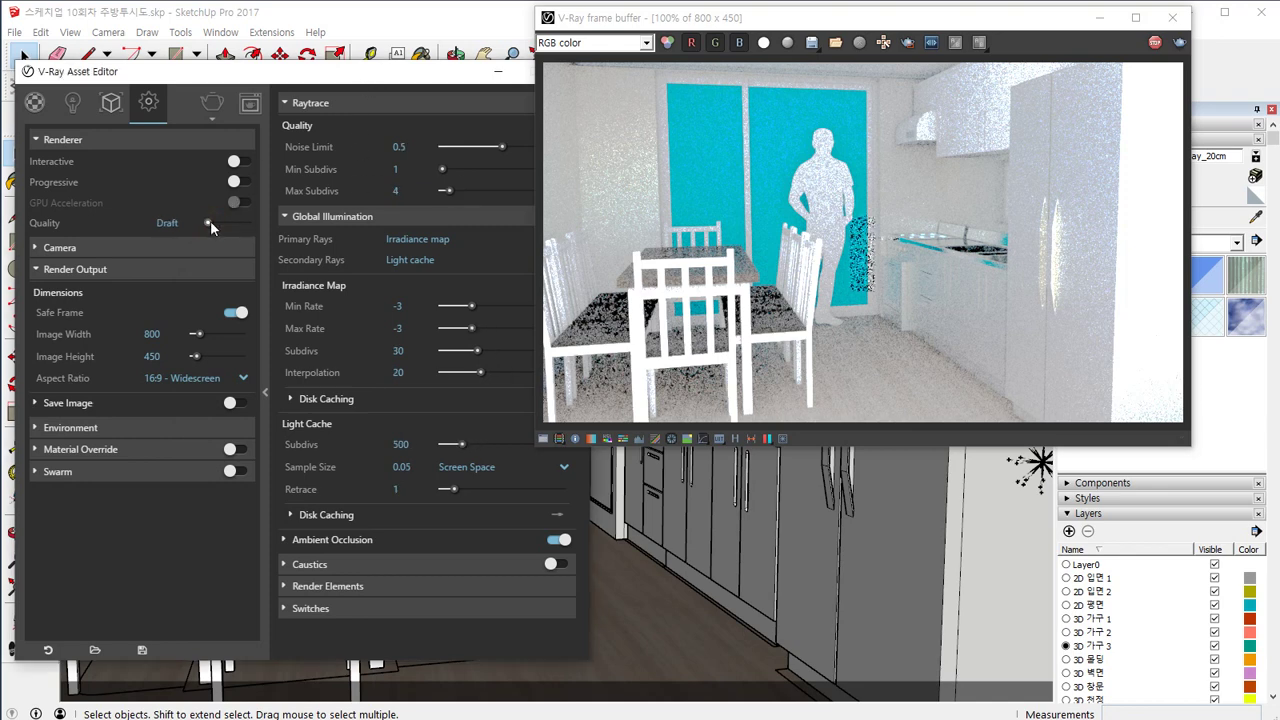
left_click_drag(210, 222, 217, 223)
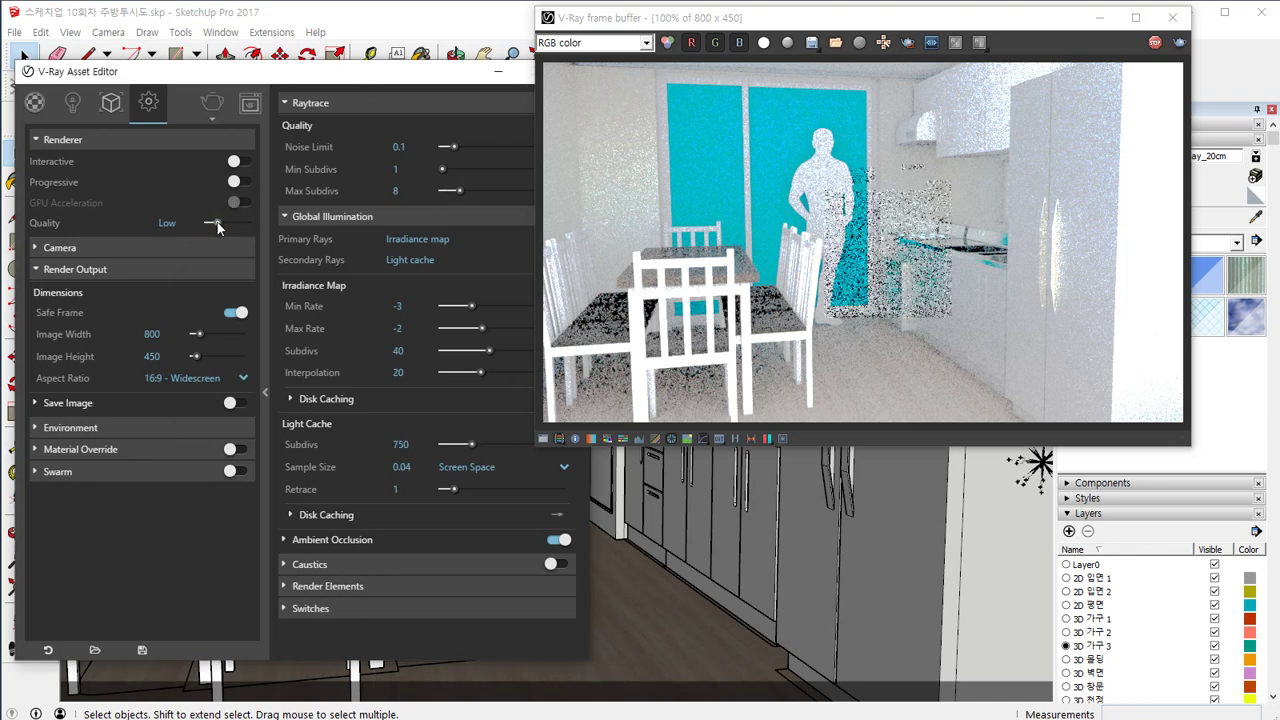
left_click(1155, 47)
left_click(1179, 46)
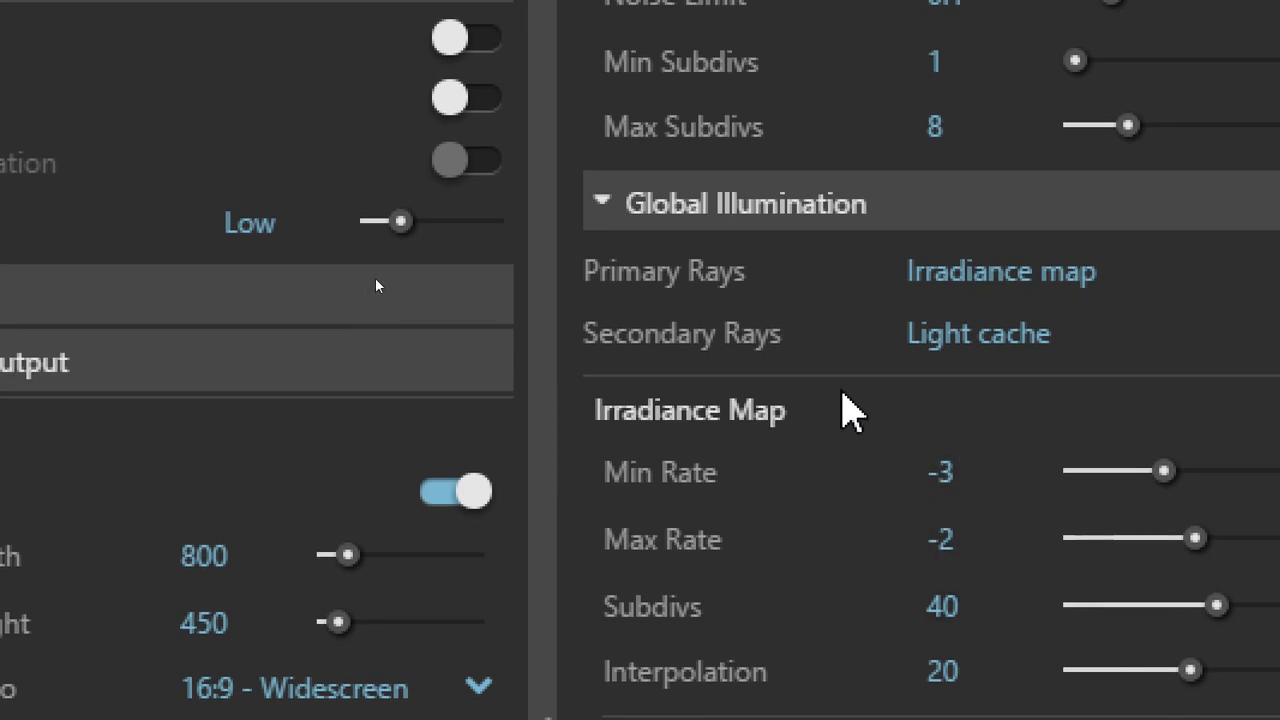
Cycle the render quality through High, Medium and Low, and set it to Very High.
left_click_drag(568, 220, 640, 221)
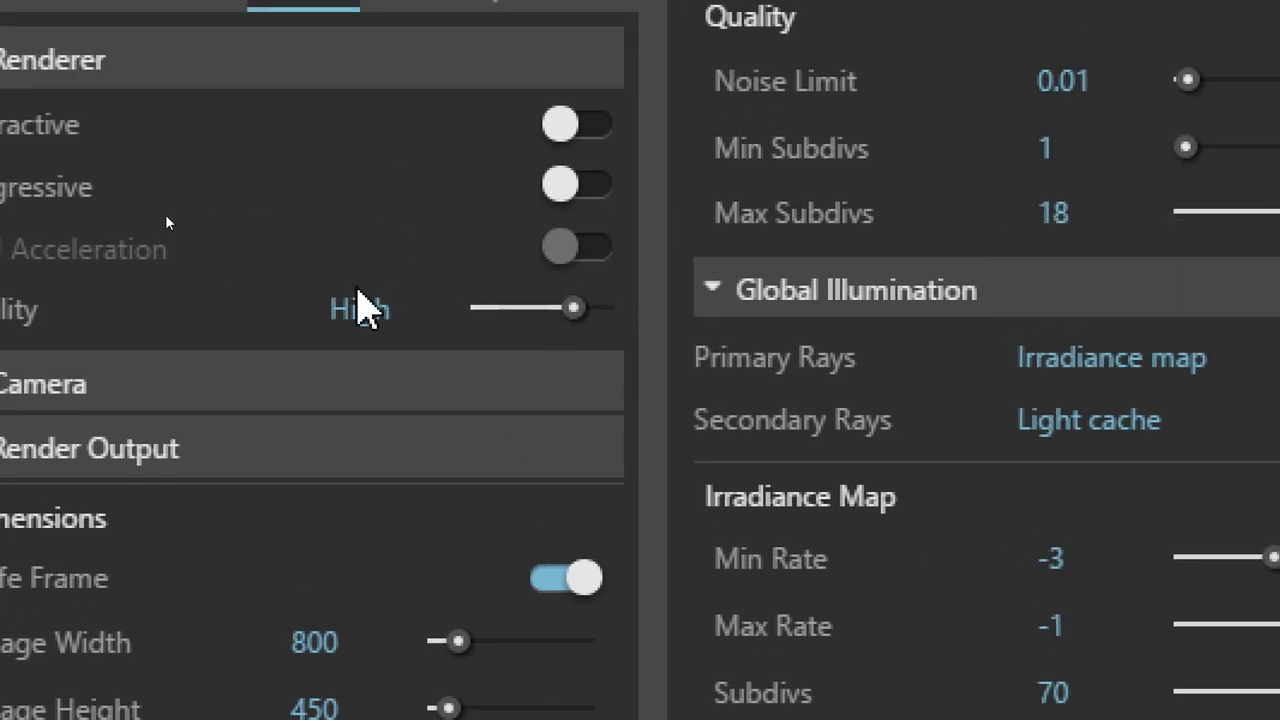
left_click(535, 310)
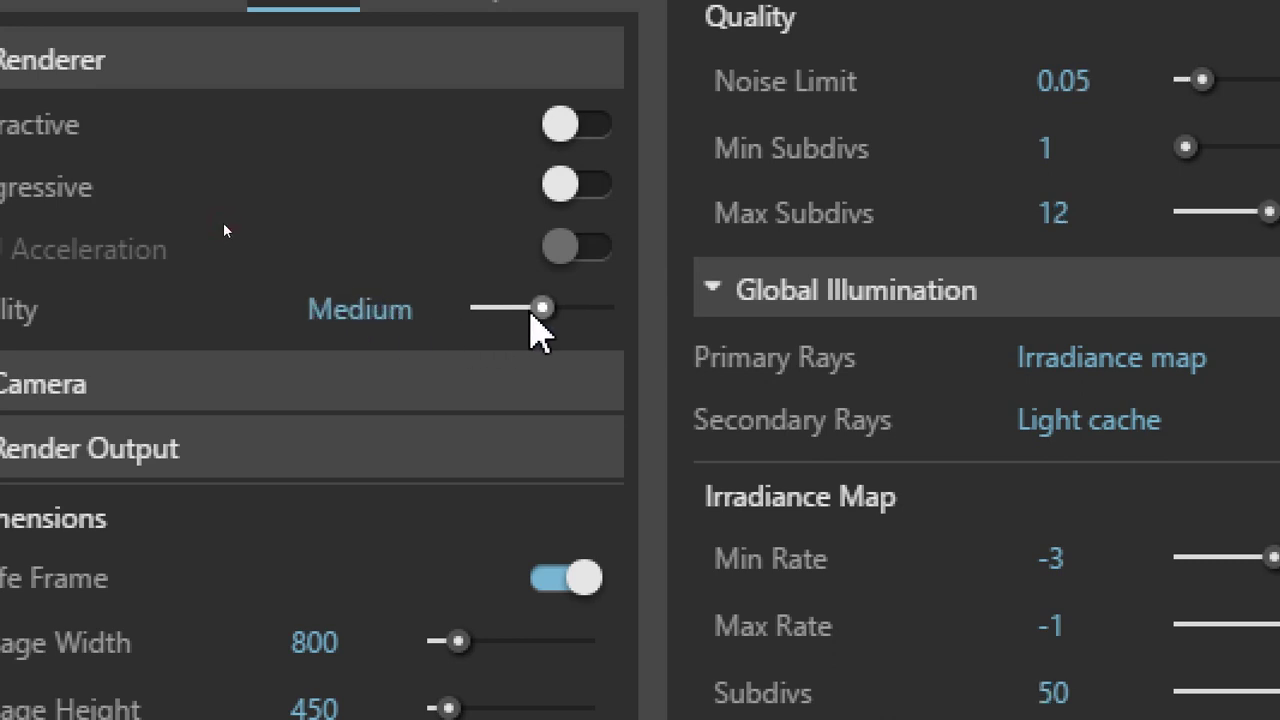
left_click(509, 308)
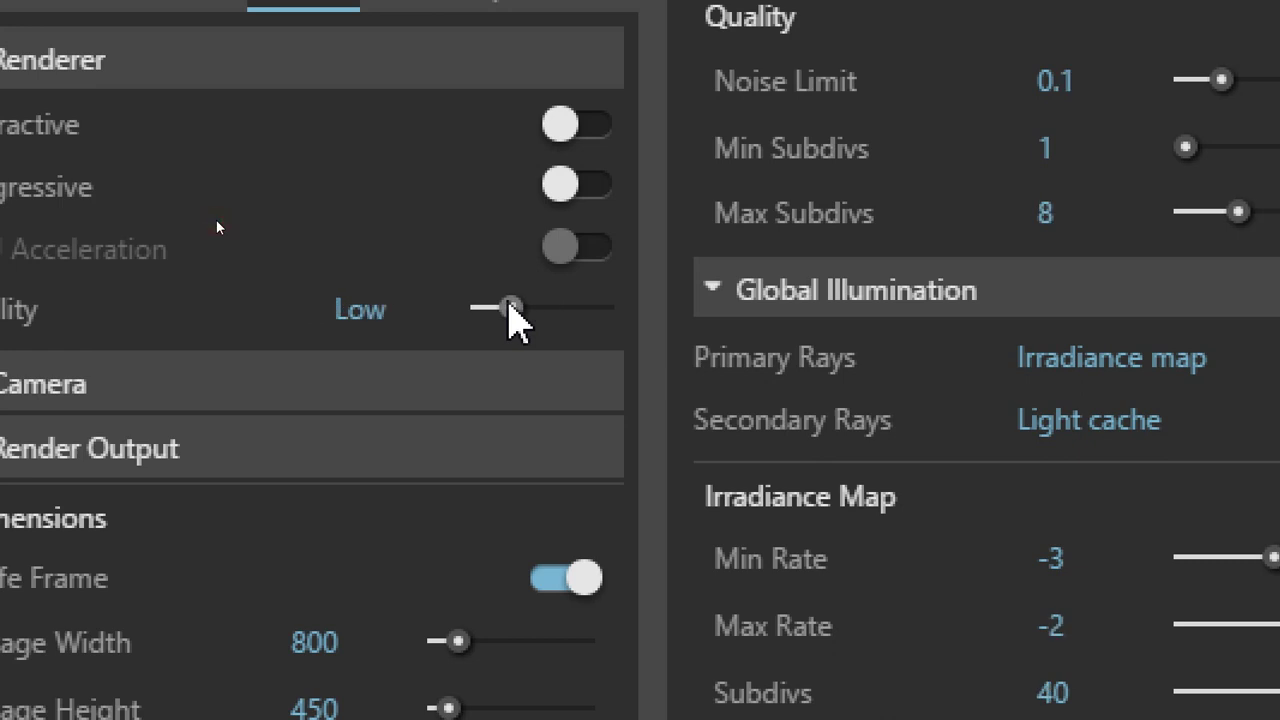
left_click(602, 308)
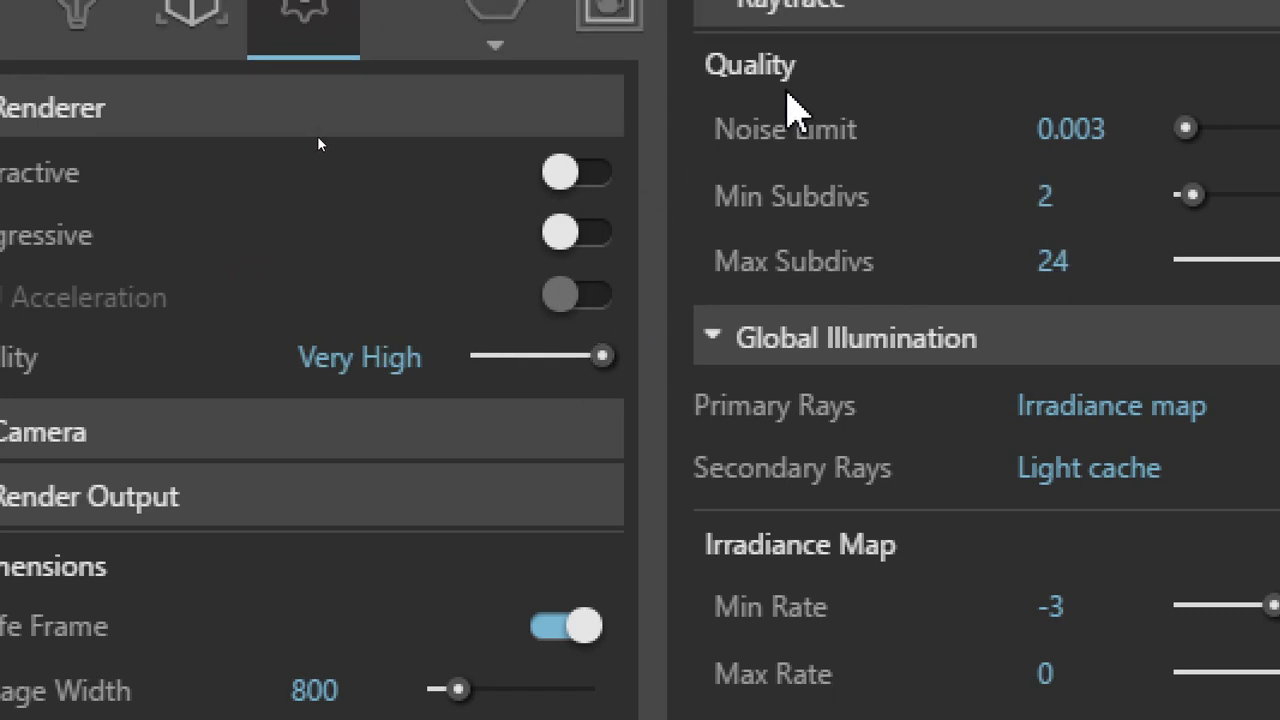
Set the Raytrace noise limit to 0.001.
left_click(1120, 81)
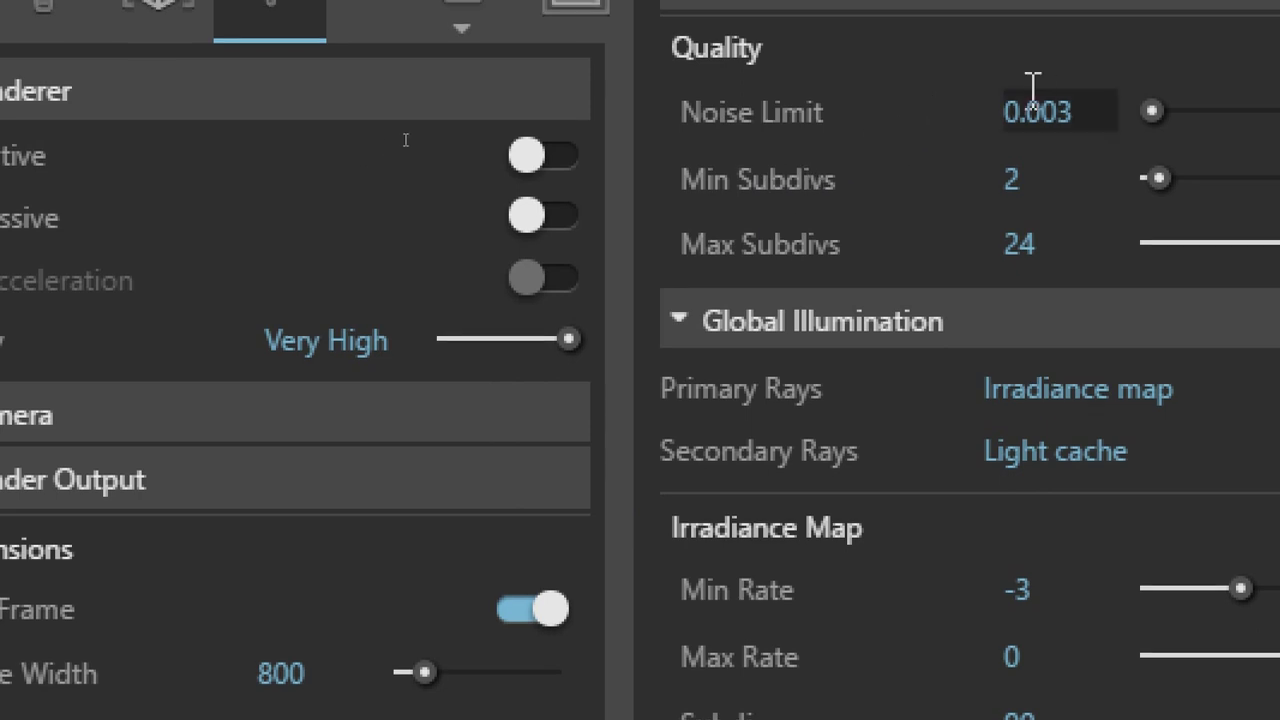
left_click_drag(1061, 88, 1073, 88)
type("1")
key("Return")
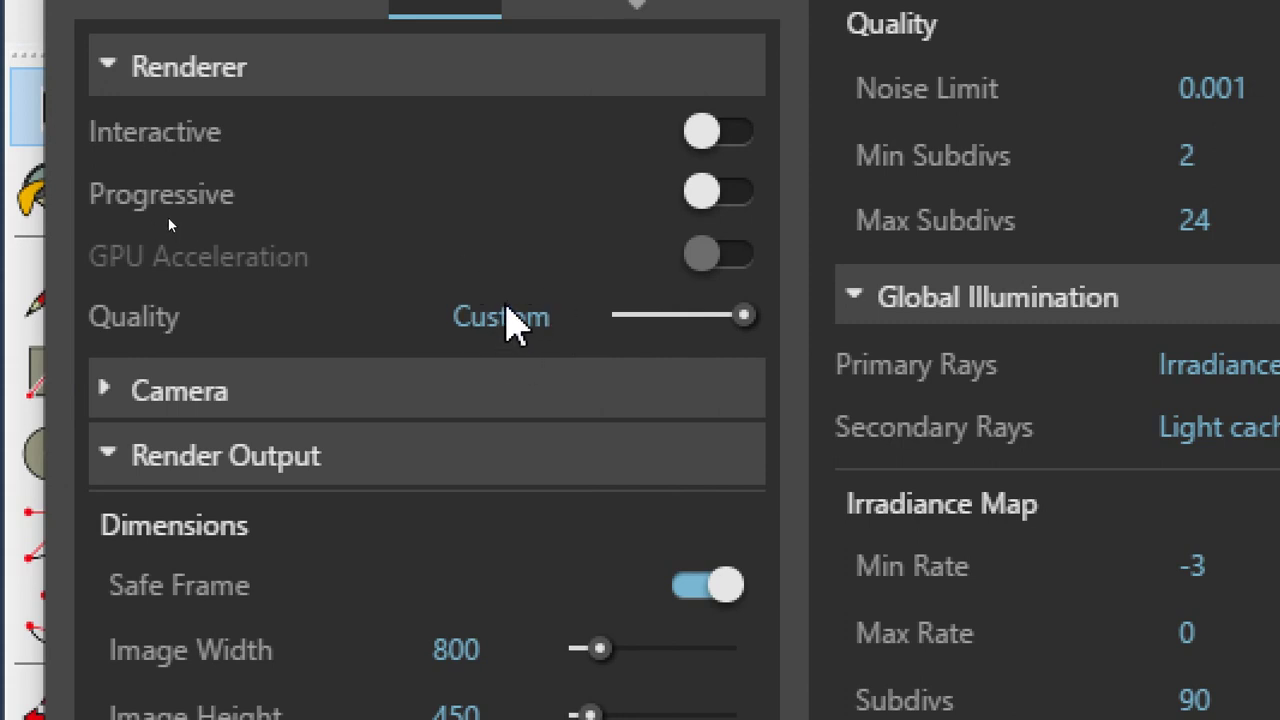
Switch the render quality to Medium and back to Very High, and expand the Camera settings.
left_click_drag(738, 302, 698, 318)
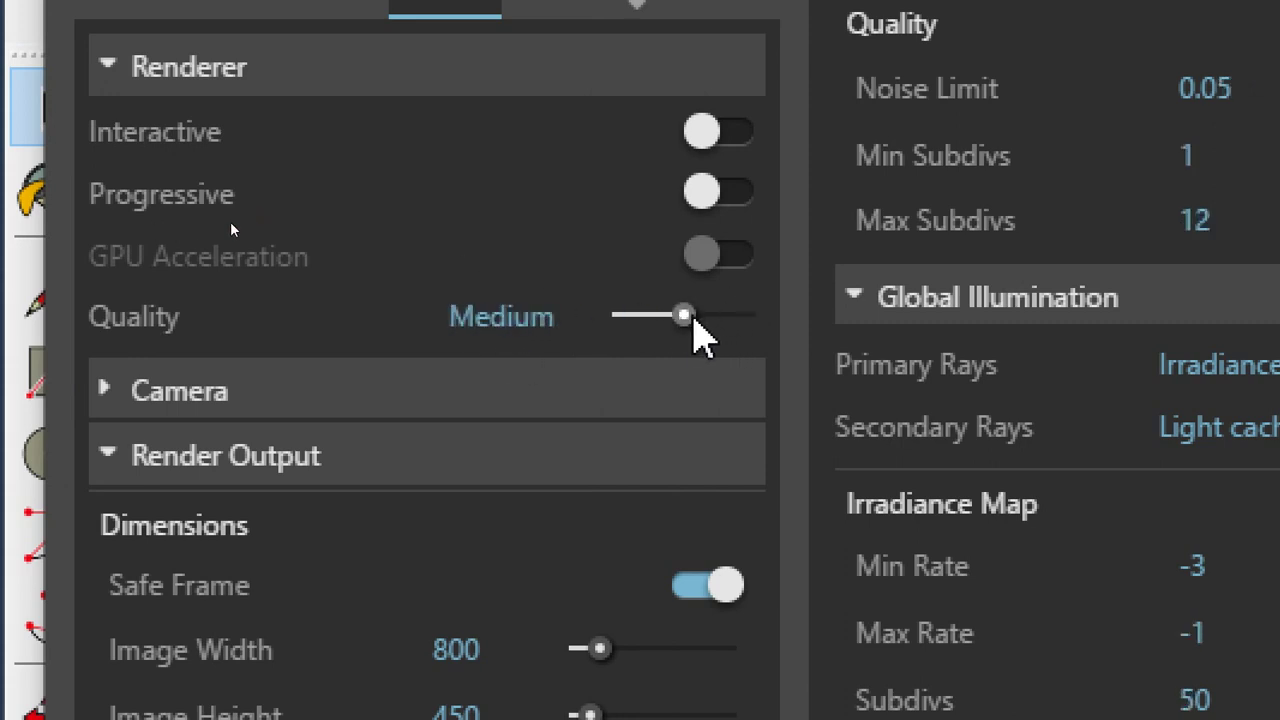
left_click_drag(693, 318, 748, 315)
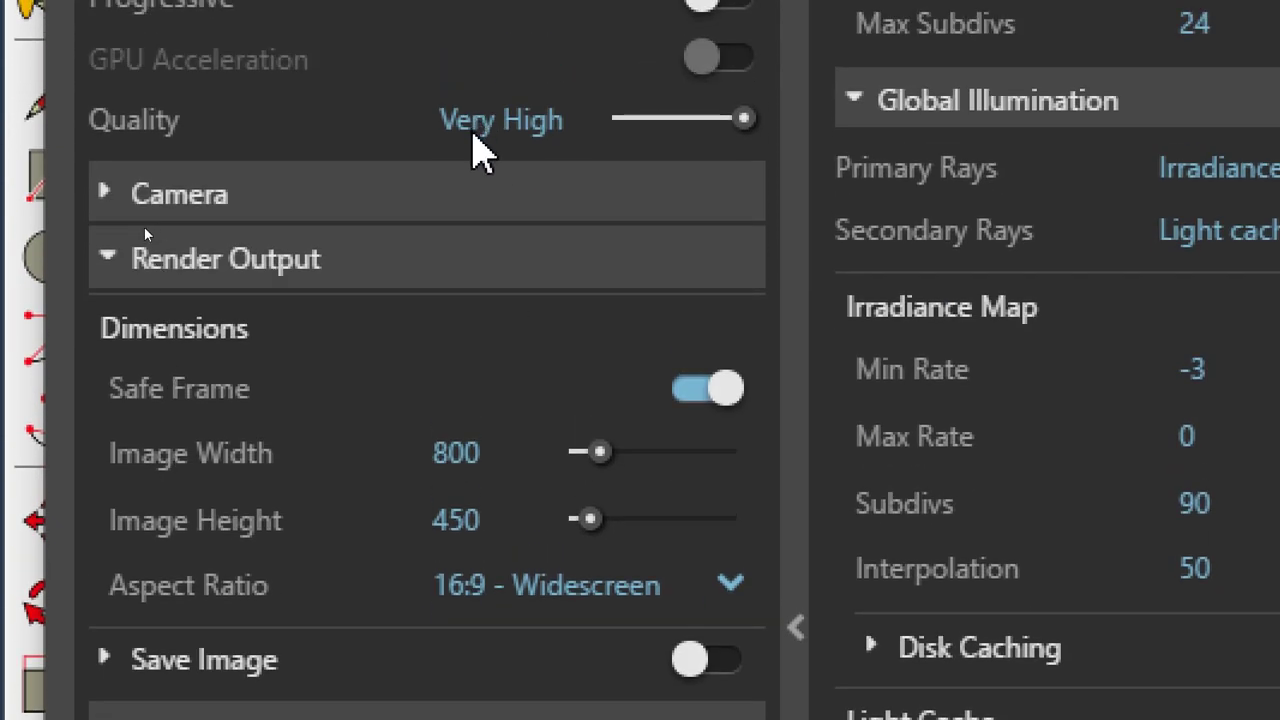
left_click(135, 200)
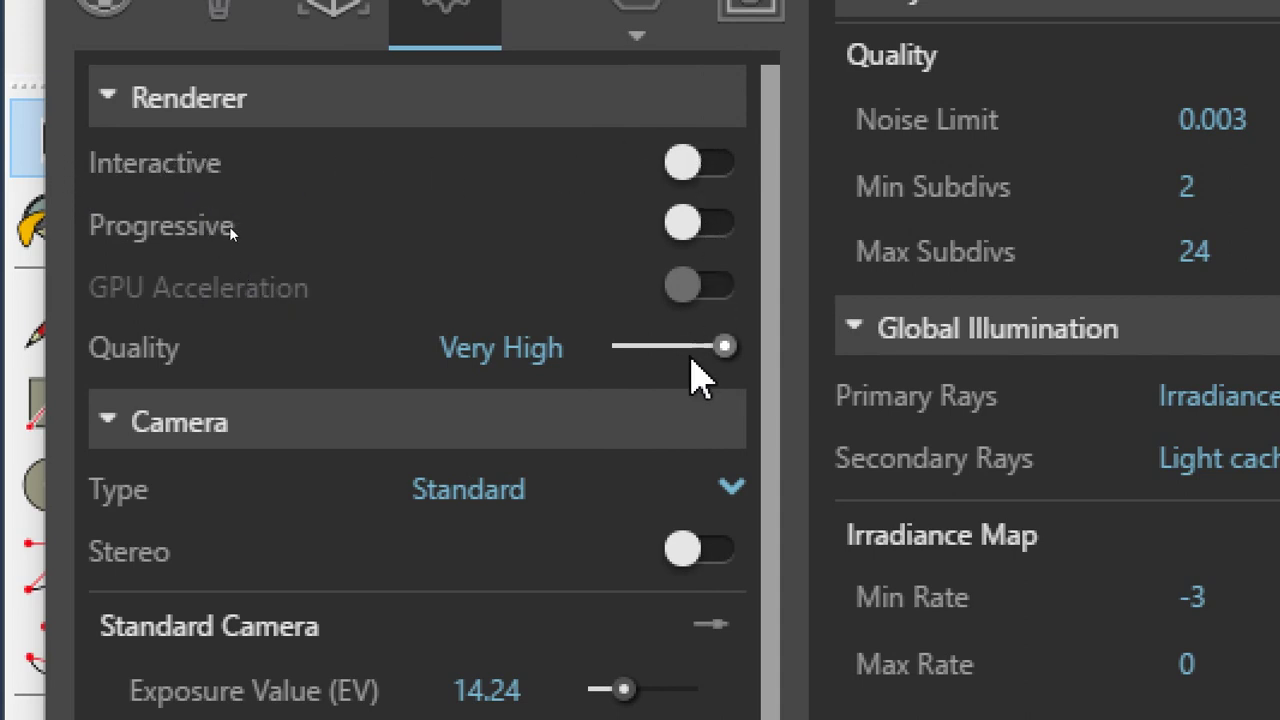
Set the render quality to Medium, and check the camera type choices and the Stereo option, leaving Standard selected and Stereo off.
left_click(673, 345)
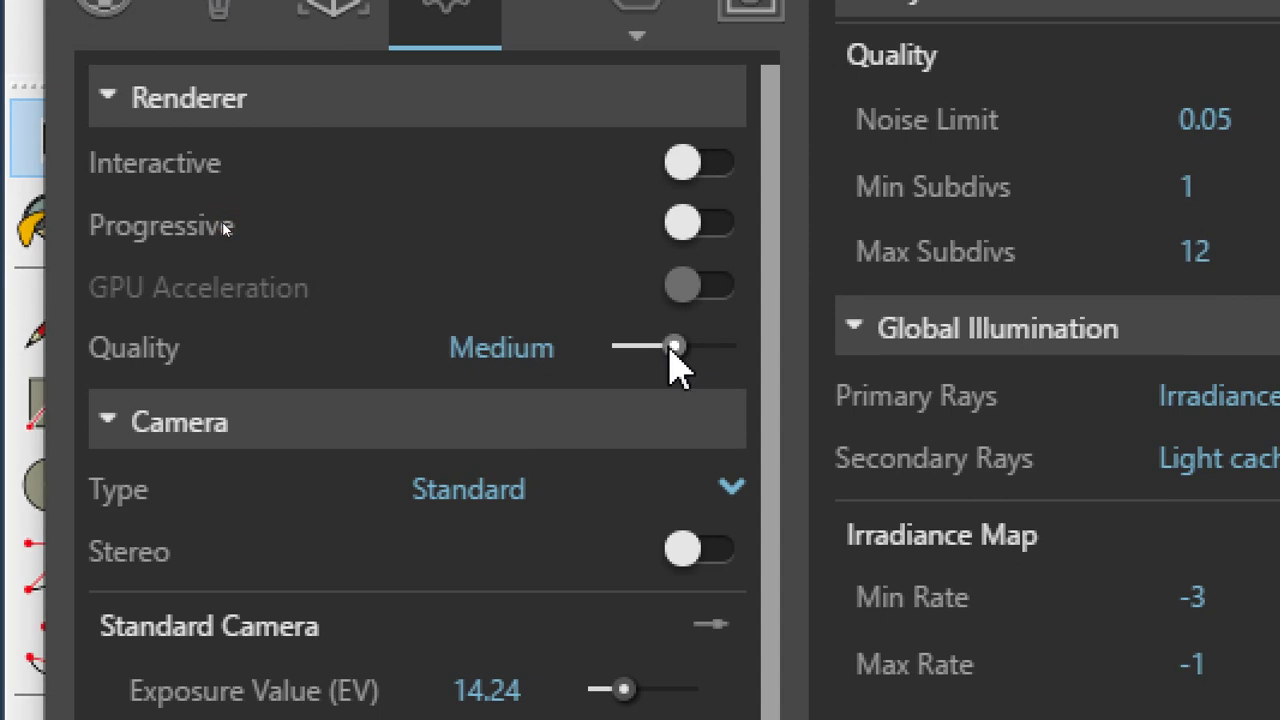
scroll(657, 640, "down", 3)
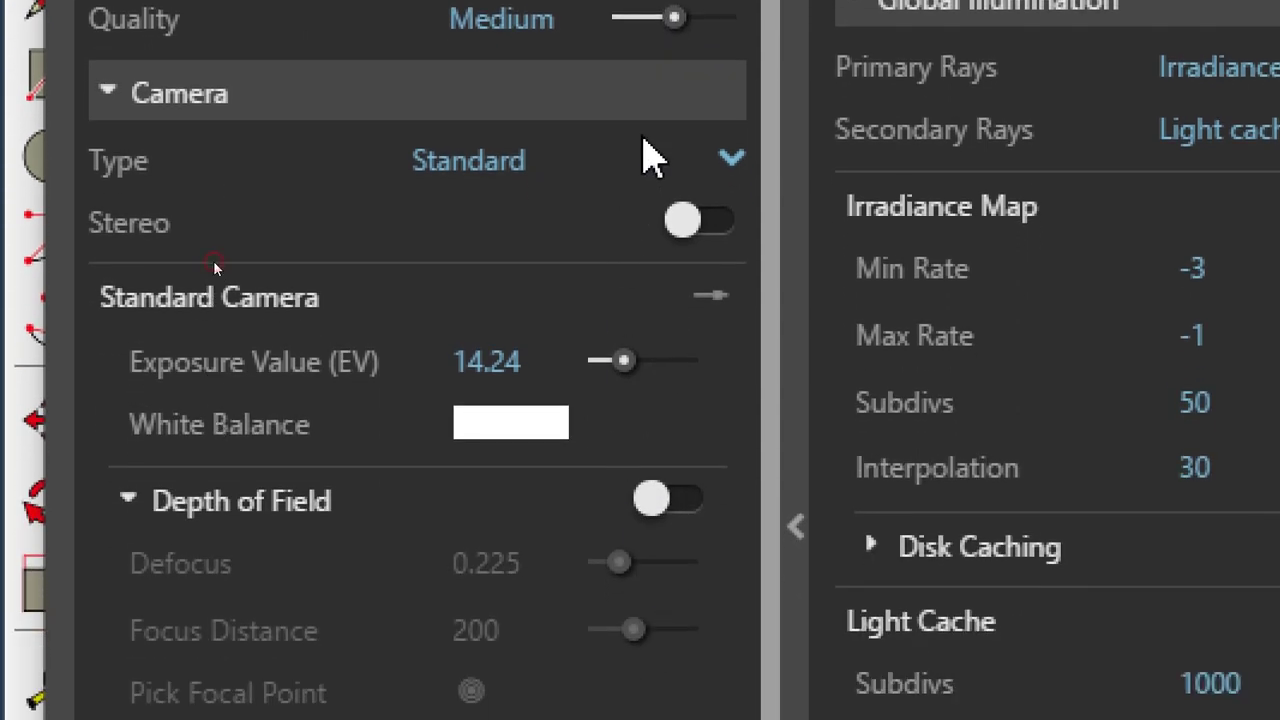
left_click(663, 155)
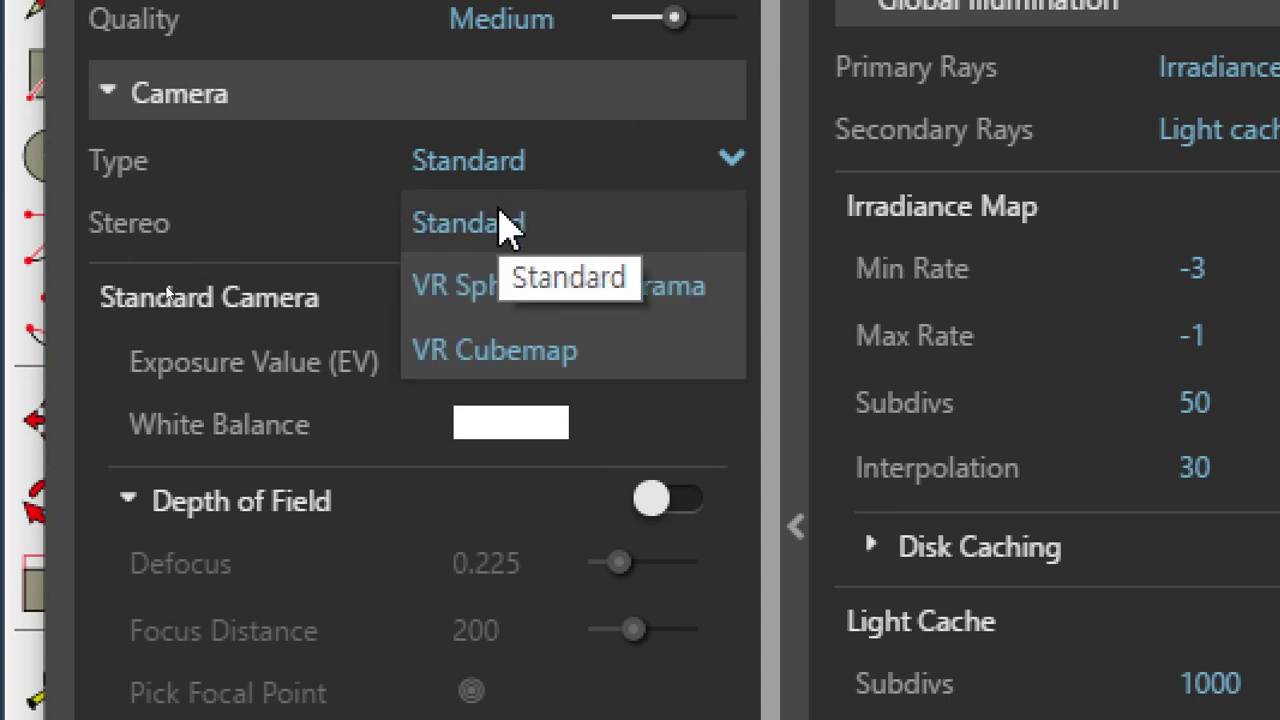
left_click(365, 160)
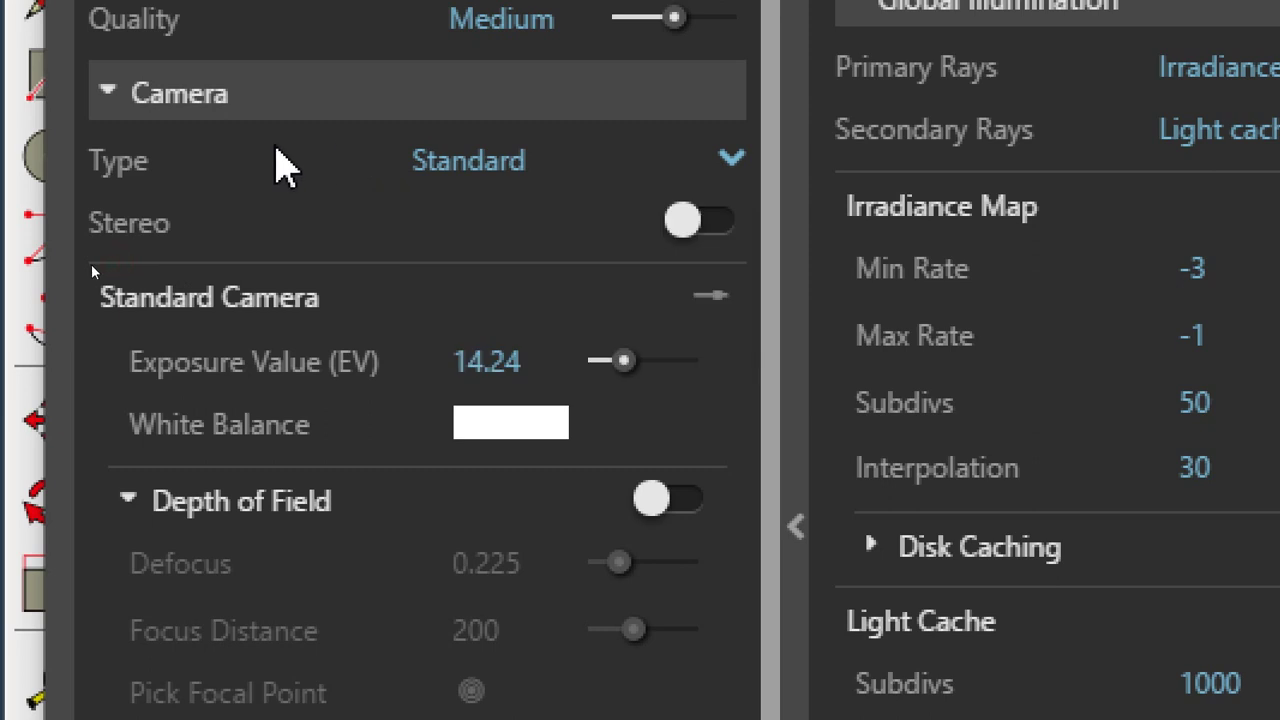
left_click(712, 225)
left_click(716, 224)
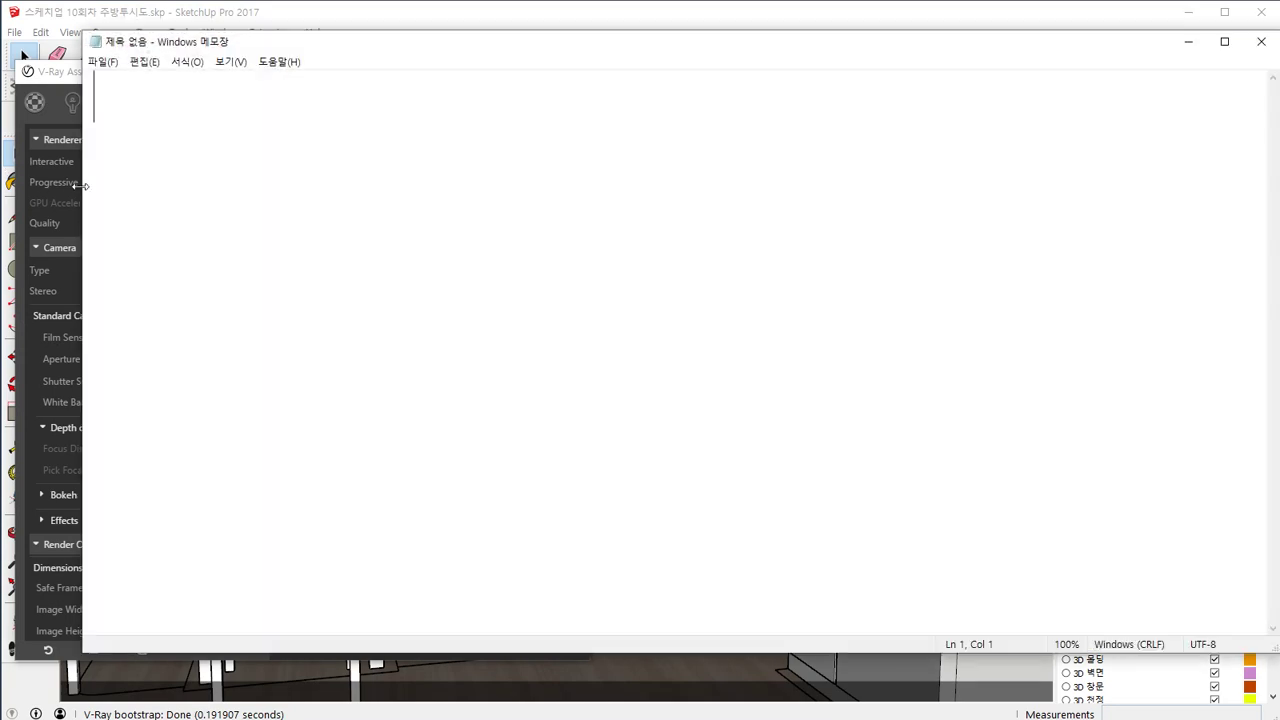
Write the aperture series 1, 1.2, 2, 2.4, 4, 5, 8, 10, 16, 20, 32 in Notepad.
type("1, 1")
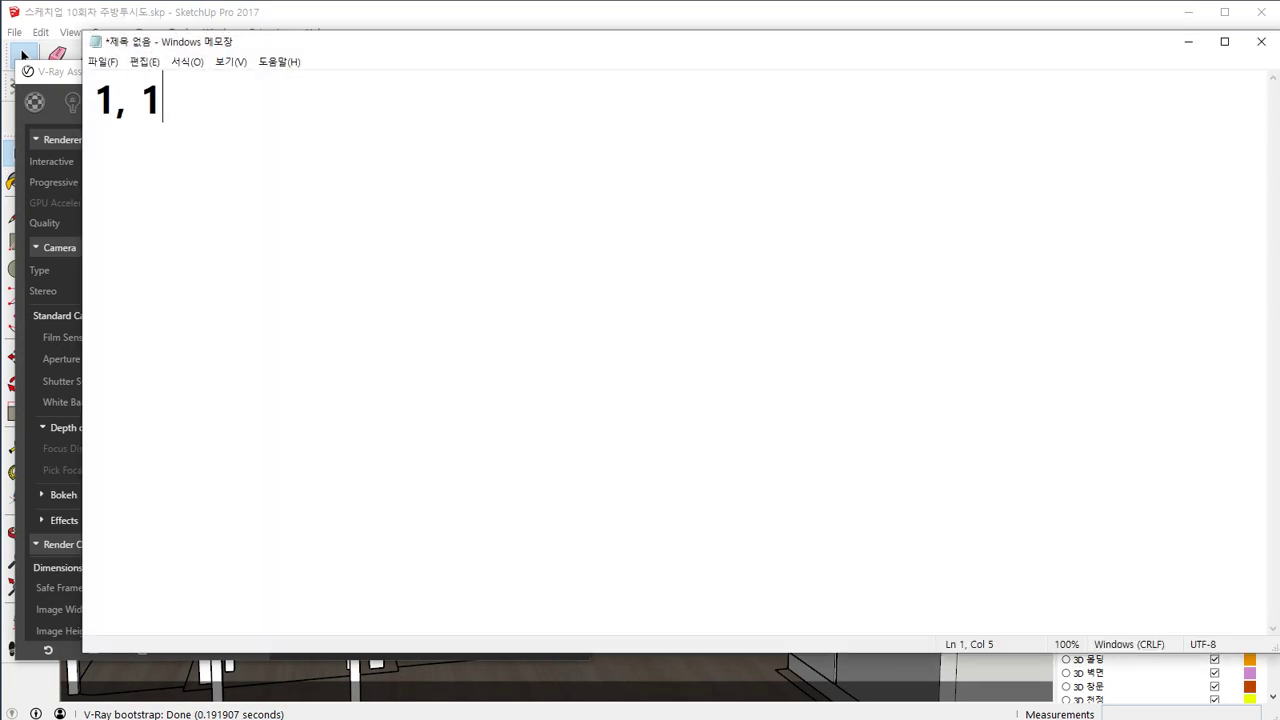
type(".2, 2, 2.4, ")
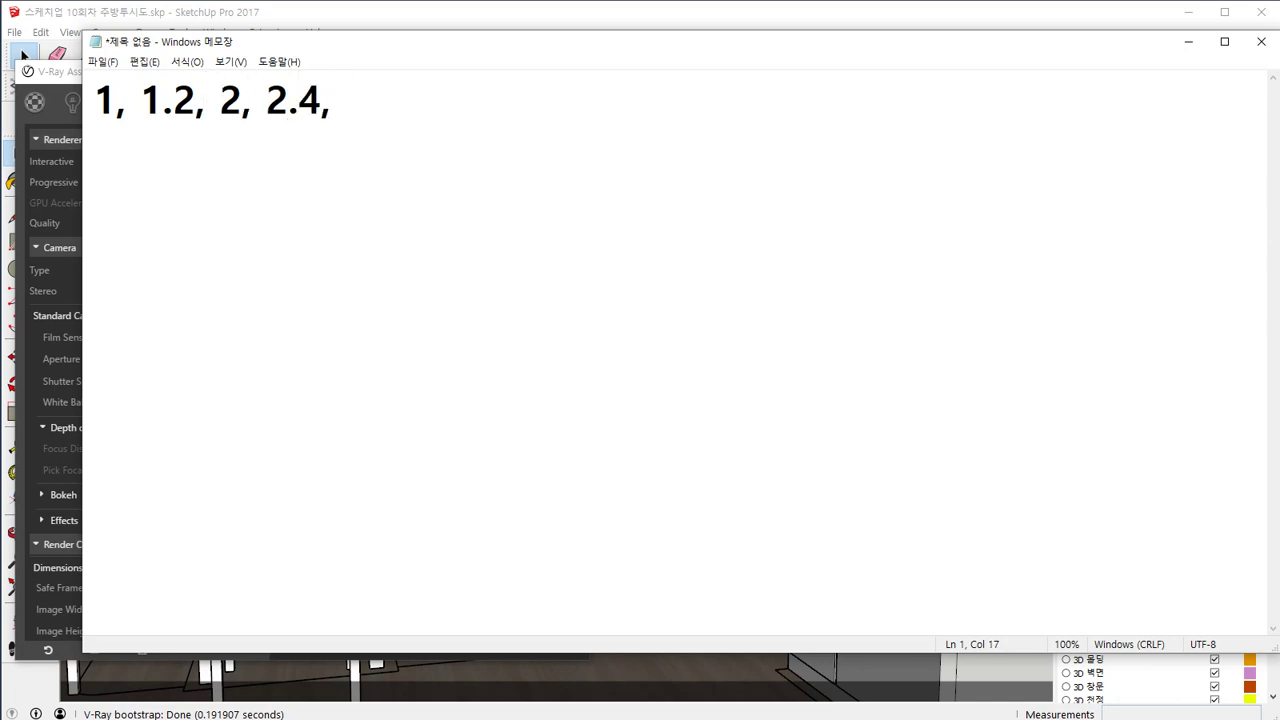
type("4, 5, 8, 10, 16, ")
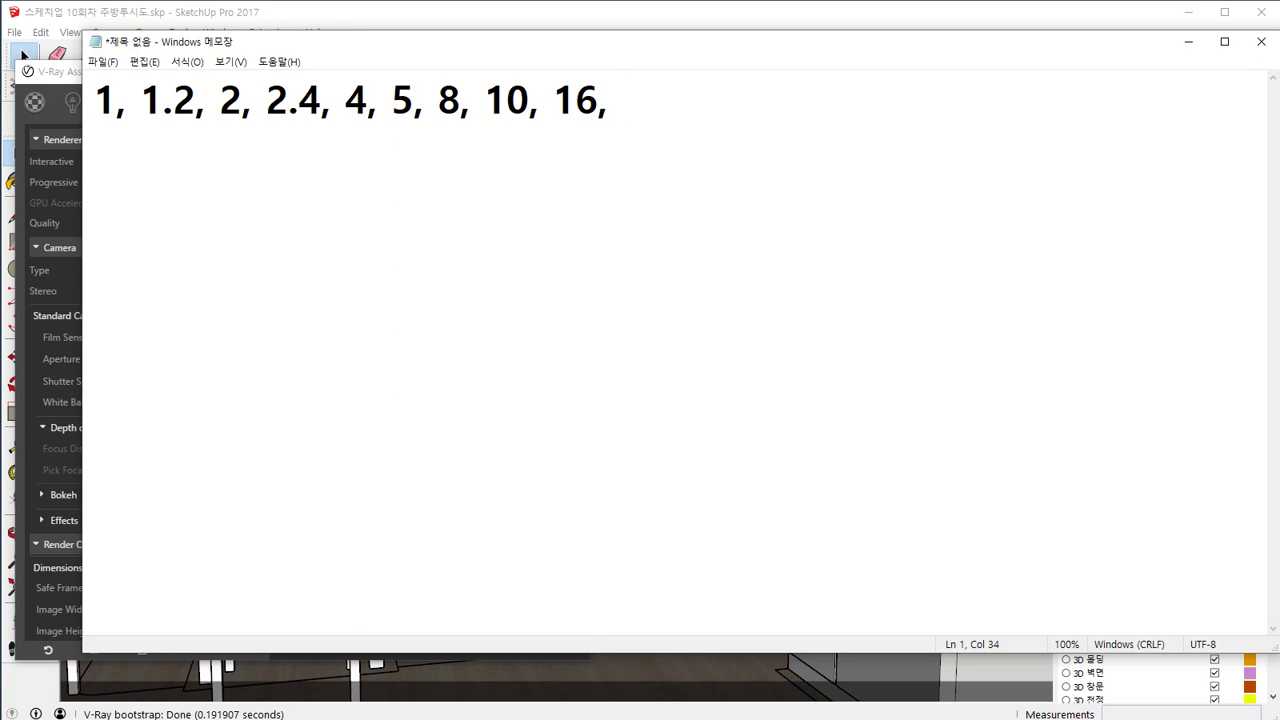
type("20, 32,")
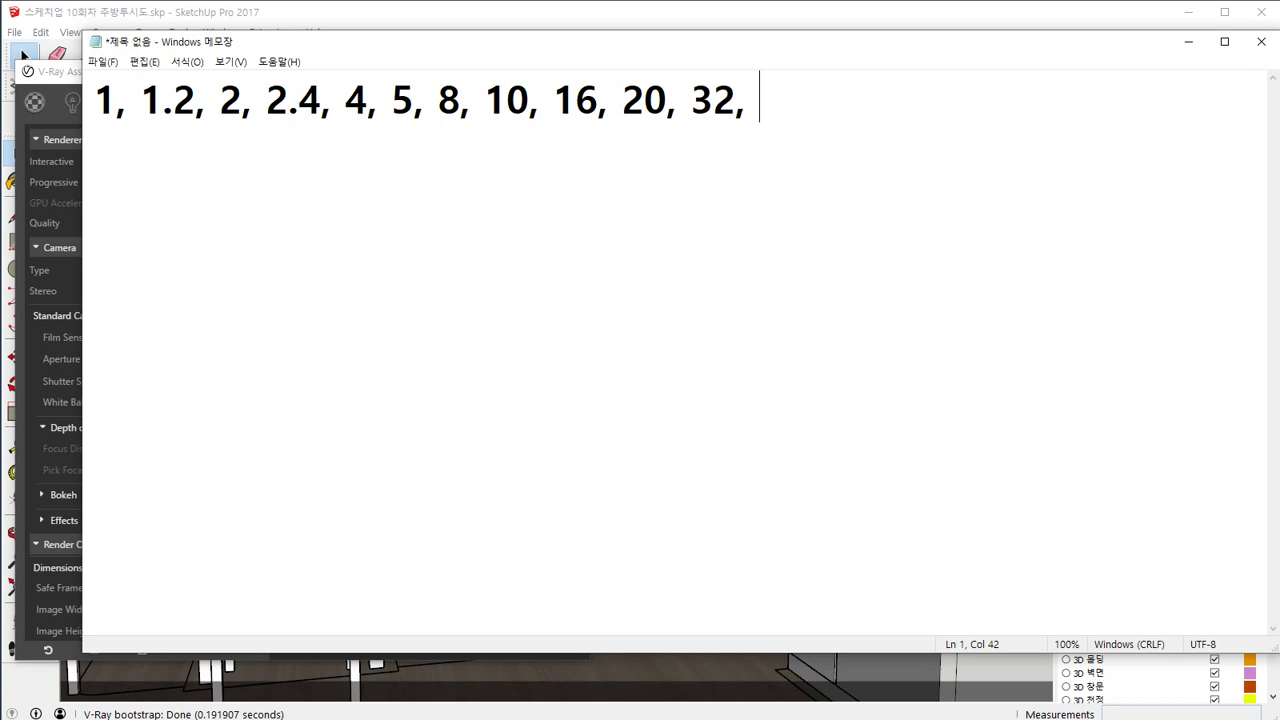
Add a second line labelling the low end of the number series 개방 and the high end 닫음.
left_click(94, 100)
left_click(760, 100)
key("Return")
type("개방")
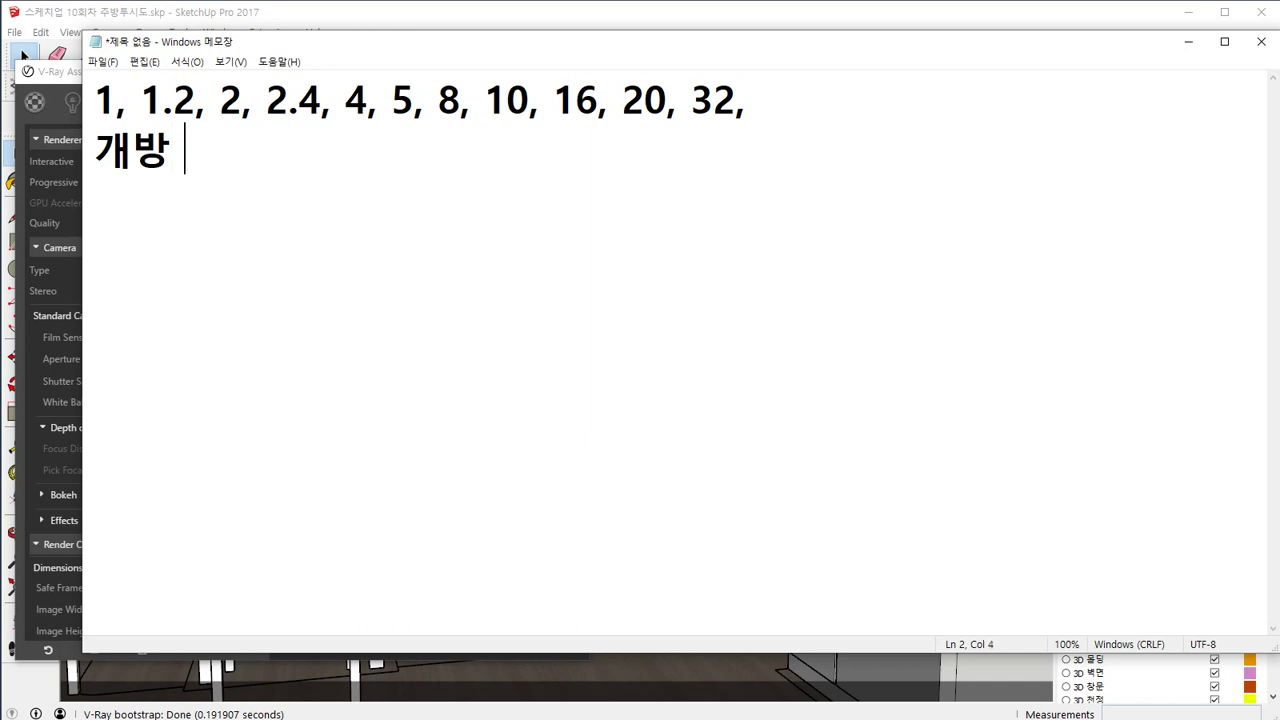
type("                                      다ㄴㅇ")
key("BackSpace")
key("BackSpace")
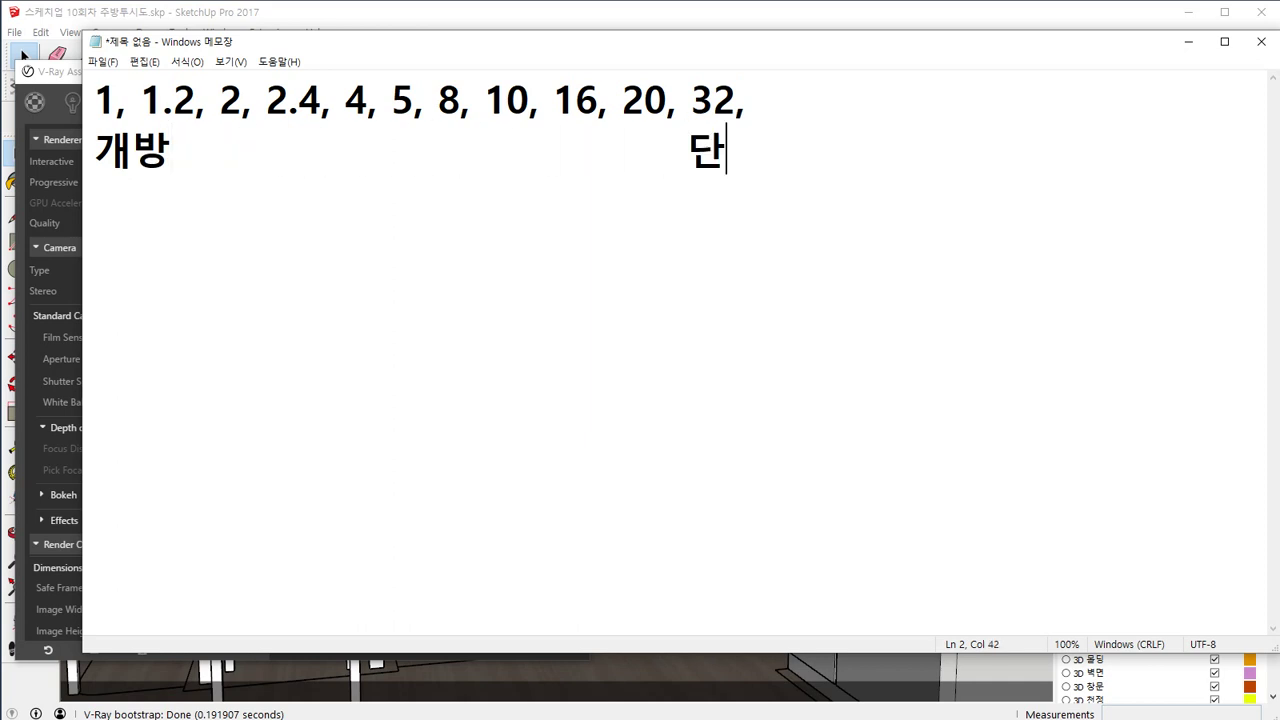
type("ㄷㅇㅡㅁ")
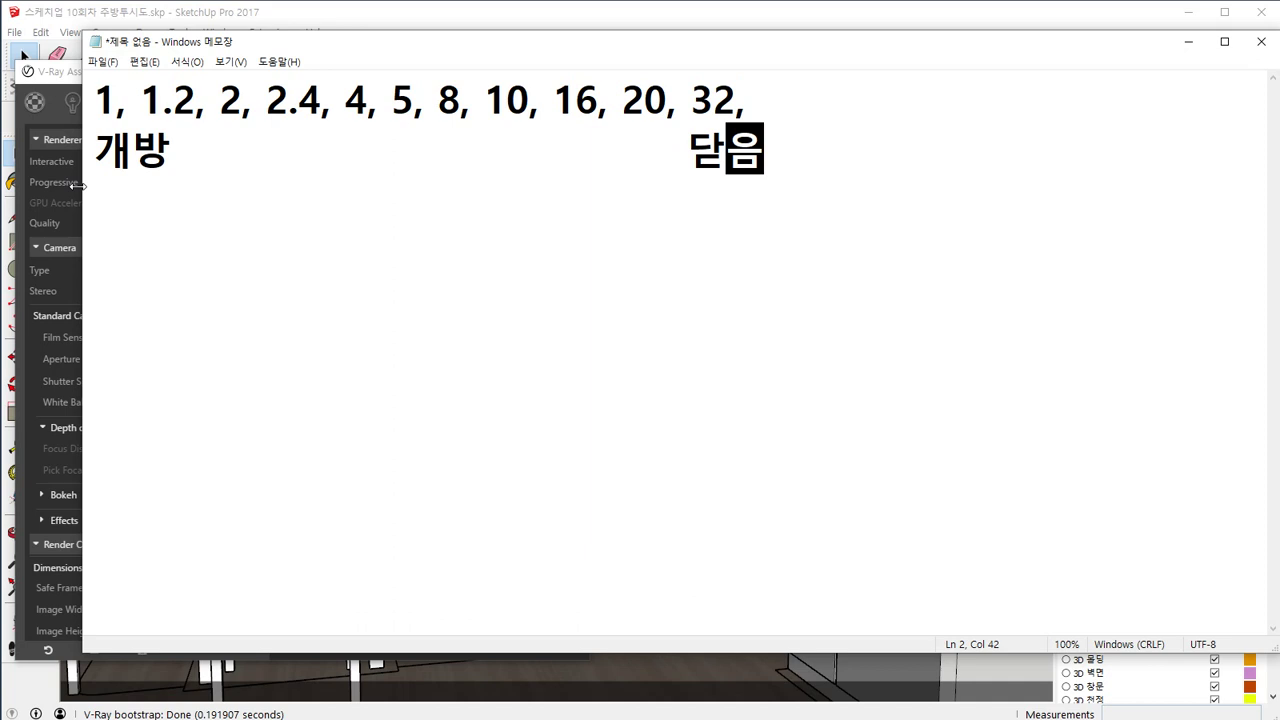
Return to the V-Ray Asset Editor, set the camera's Aperture (F Number) to 1, and start a render.
left_click(287, 5)
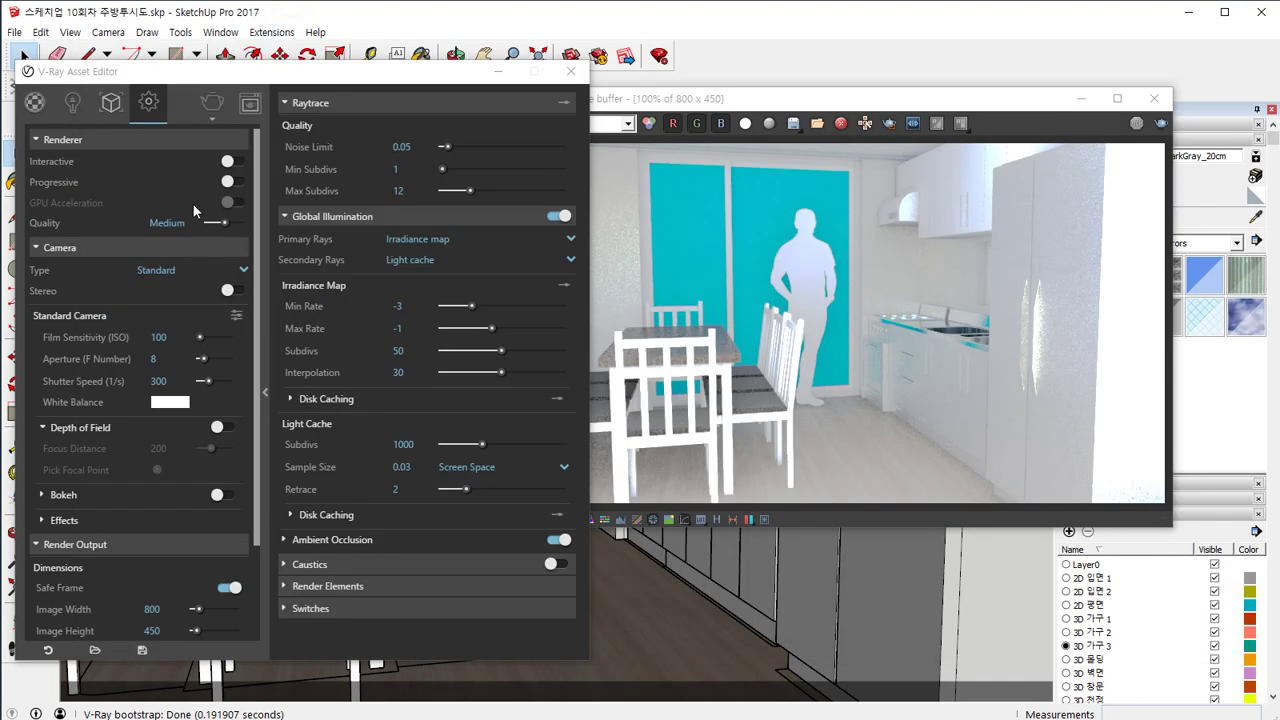
double_click(155, 358)
type("1")
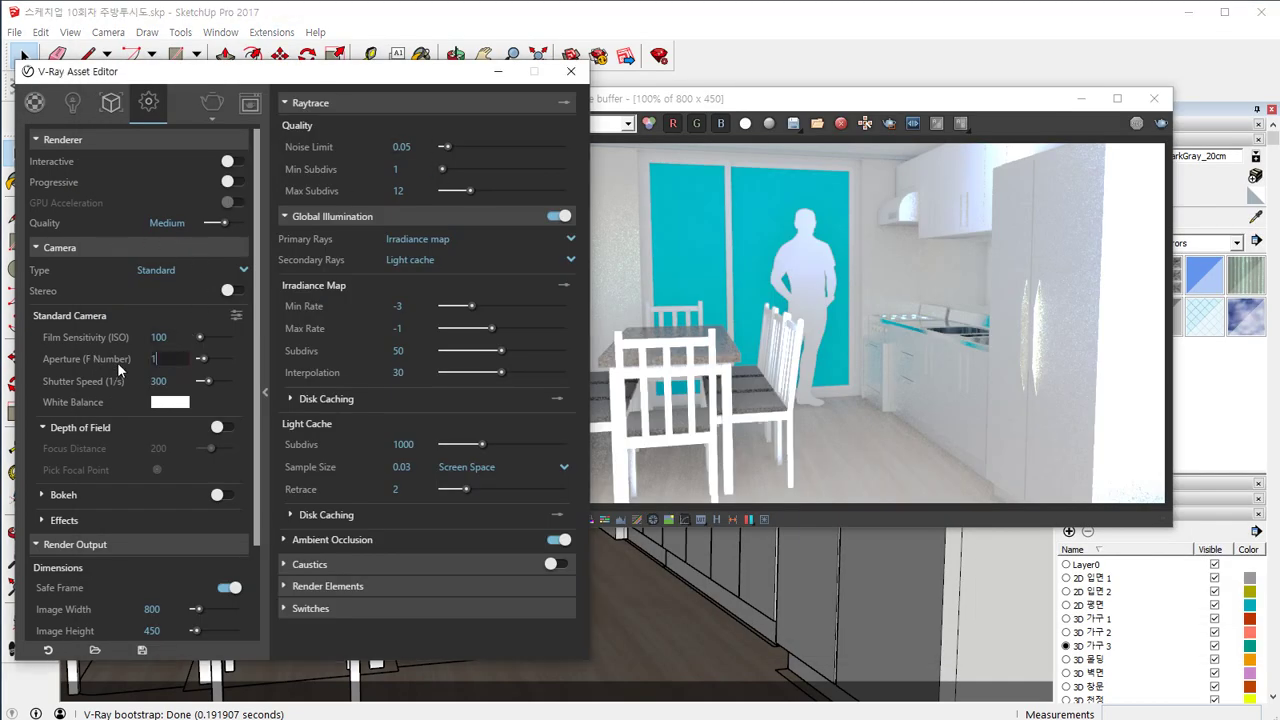
key("Return")
left_click(1160, 123)
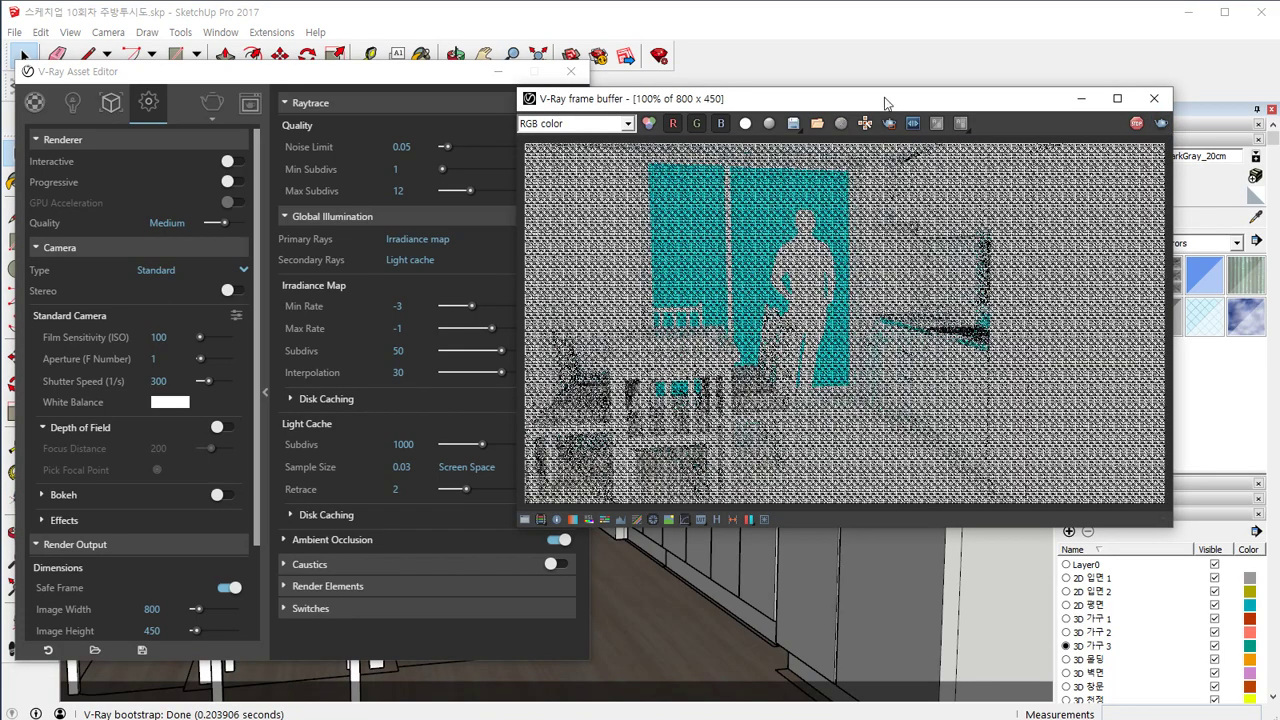
Stop the render and render only a region covering the wall beside the standing figure.
left_click(1136, 123)
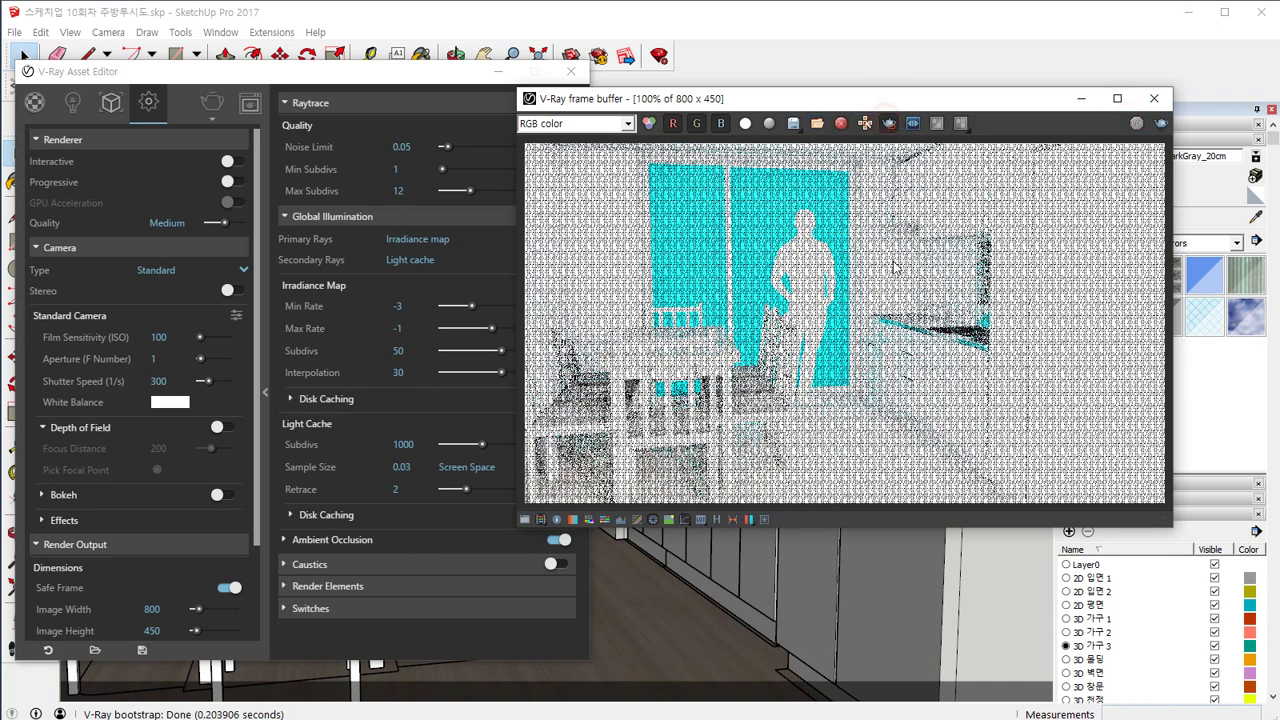
left_click_drag(936, 323, 853, 229)
scroll(858, 260, "up", 1)
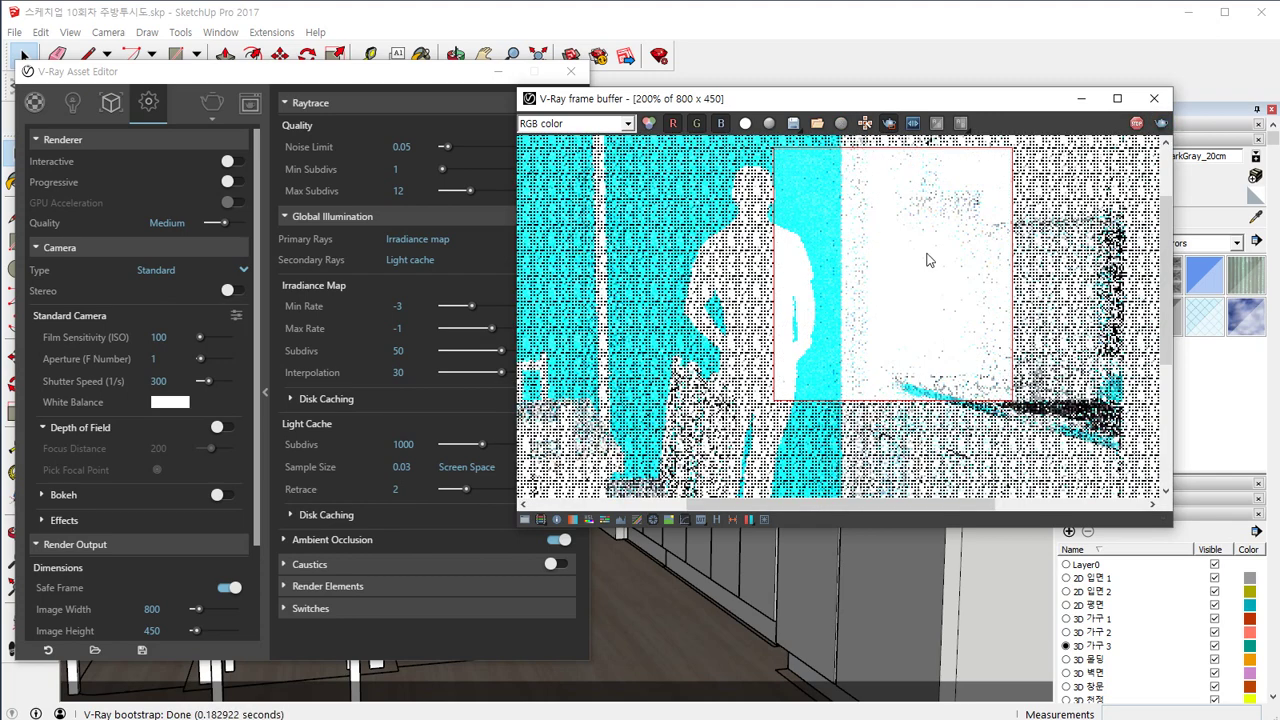
scroll(920, 256, "up", 1)
scroll(910, 278, "down", 1)
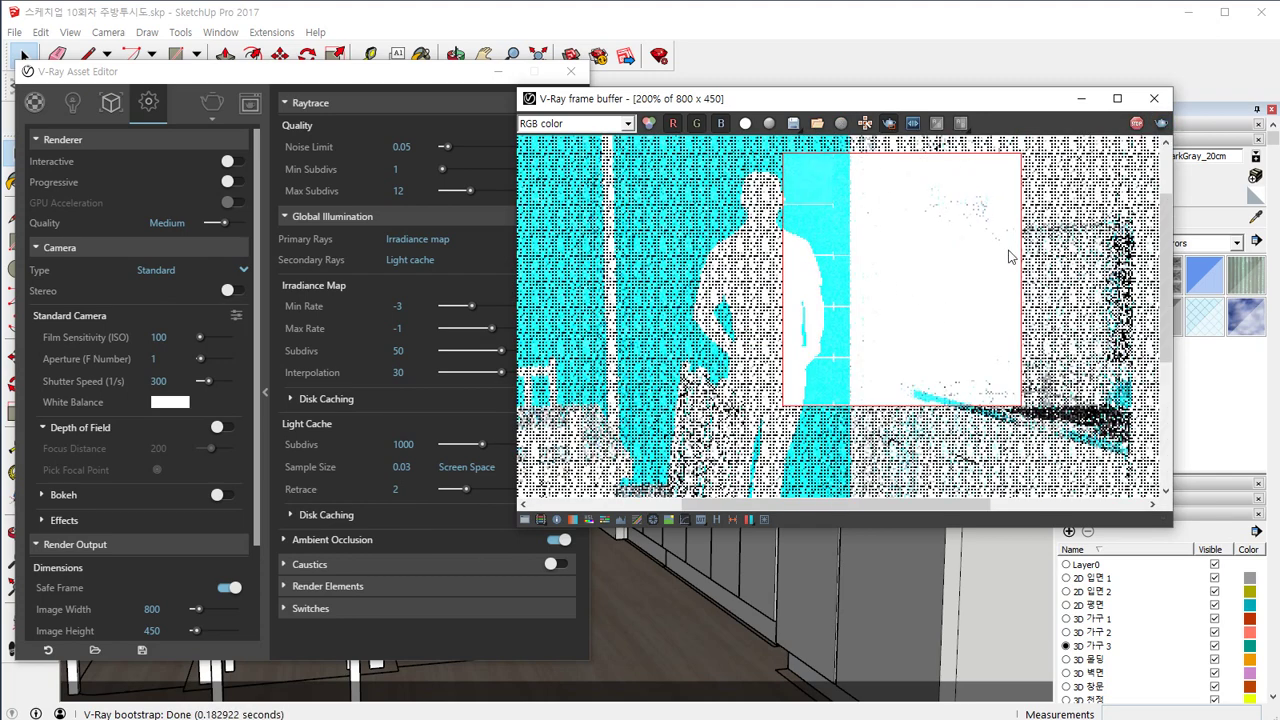
Set the Aperture (F Number) to 32 and render the region again.
left_click(150, 358)
type("32")
key("Return")
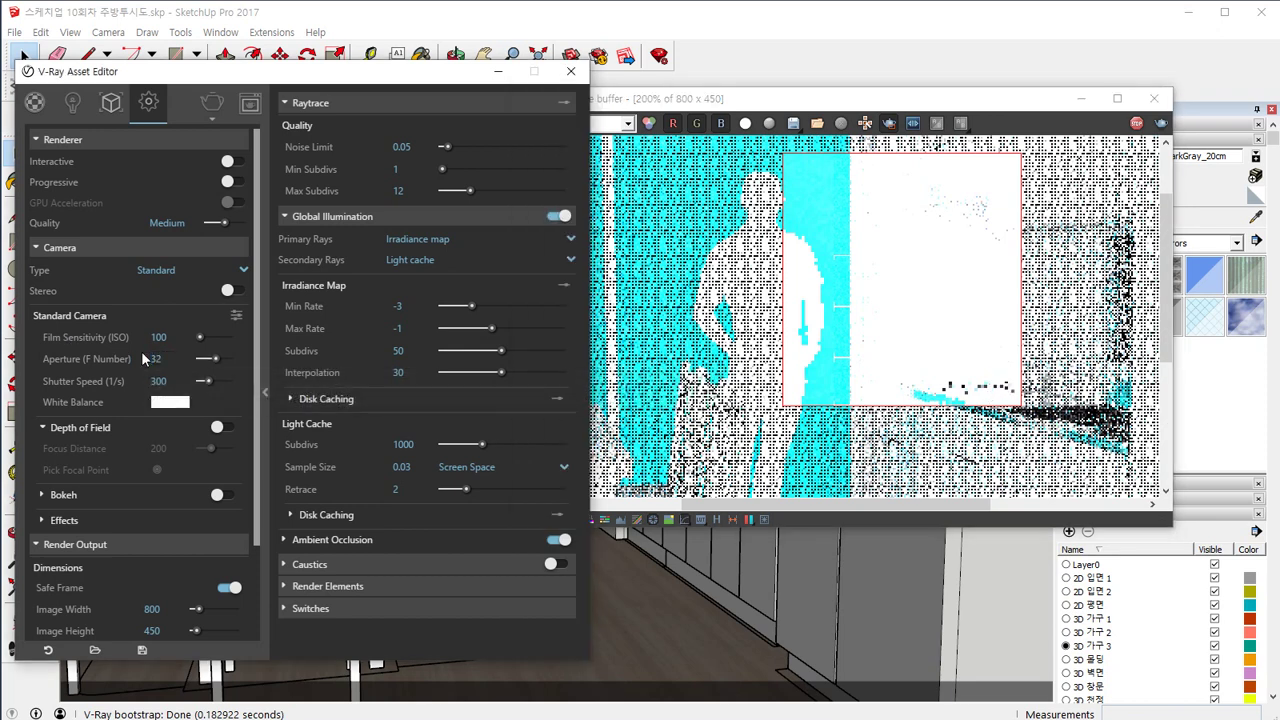
left_click(1161, 123)
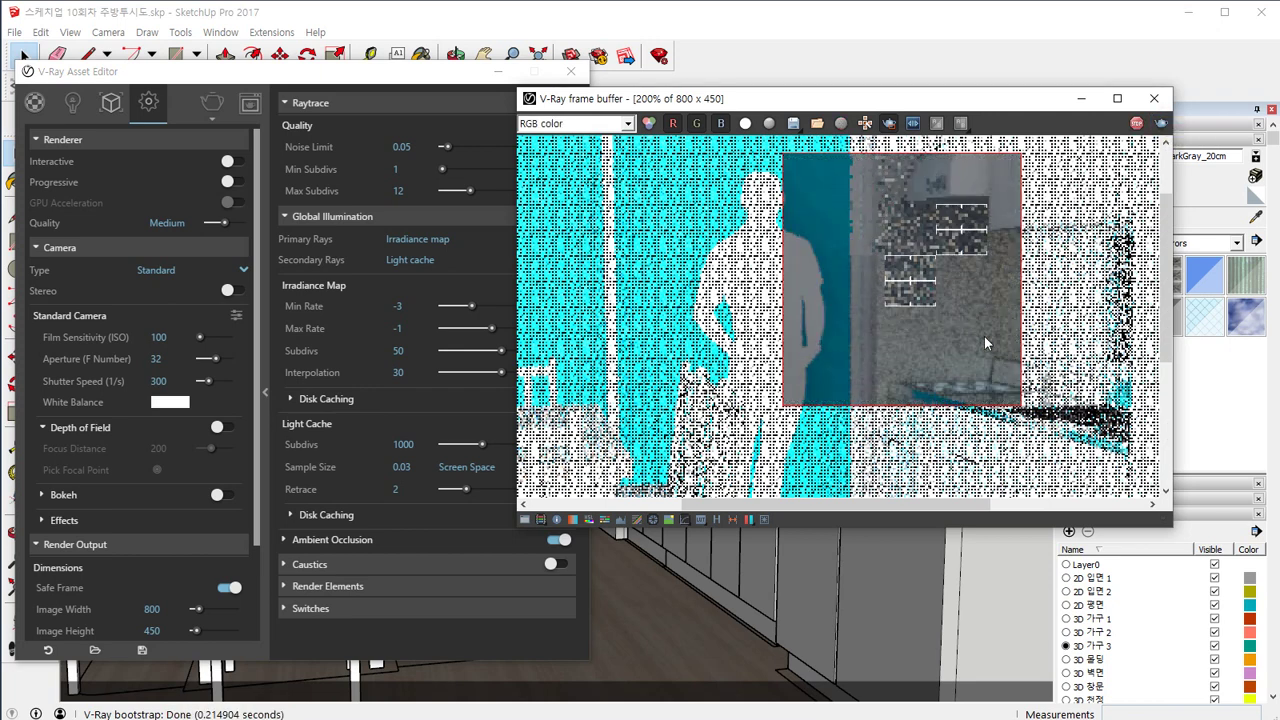
Set the Aperture (F Number) back to 1 and re-render the region for comparison.
left_click(156, 358)
type("1")
key("Return")
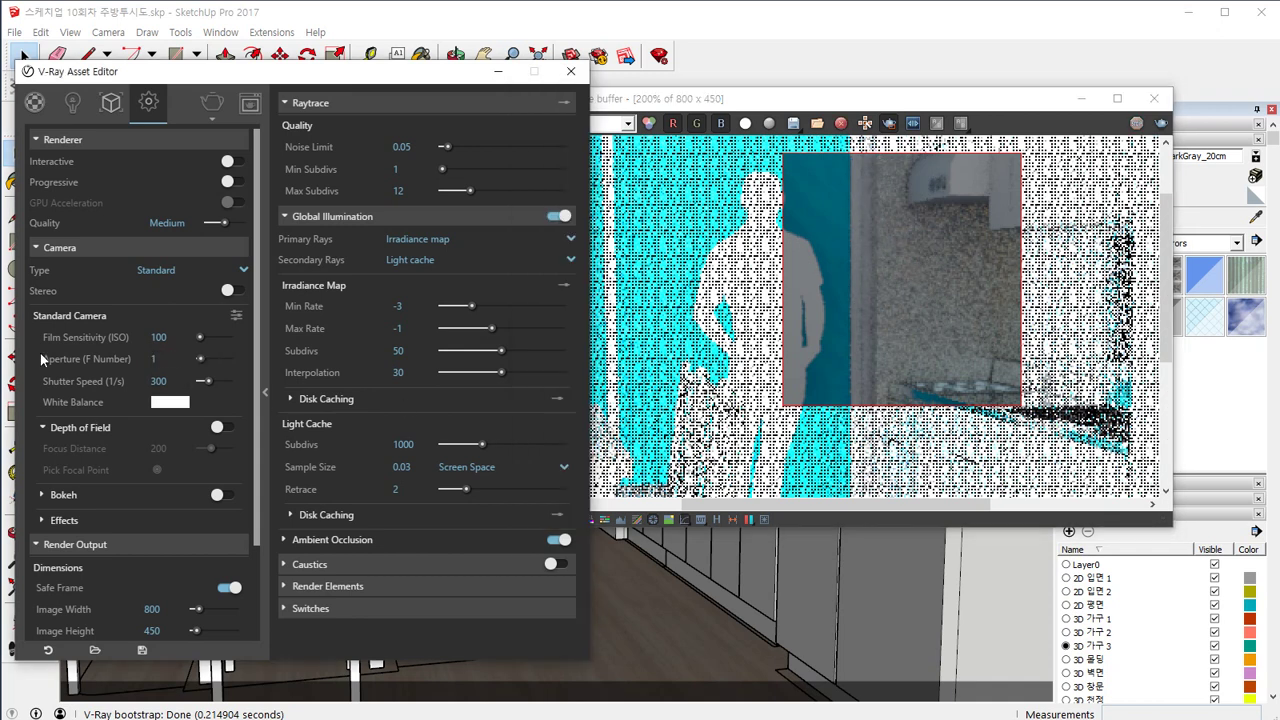
left_click(1161, 124)
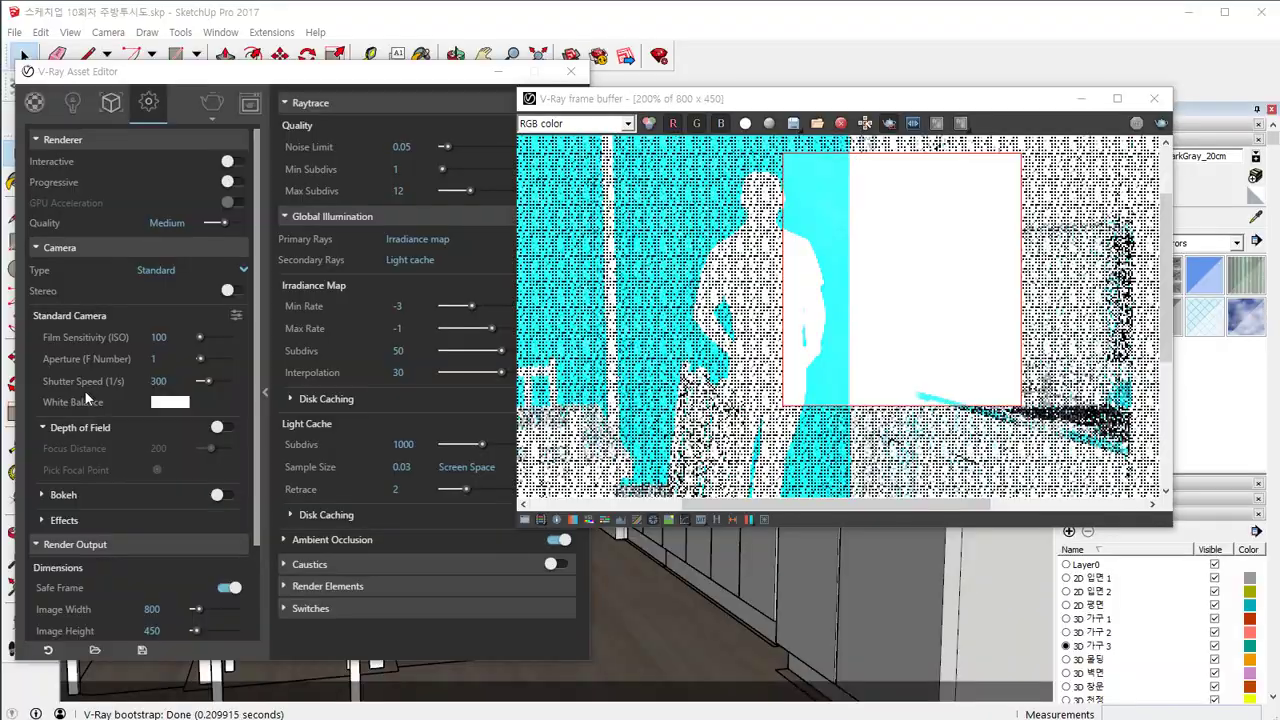
Set the camera's Shutter Speed to 1, render the region, and stop the render.
double_click(168, 381)
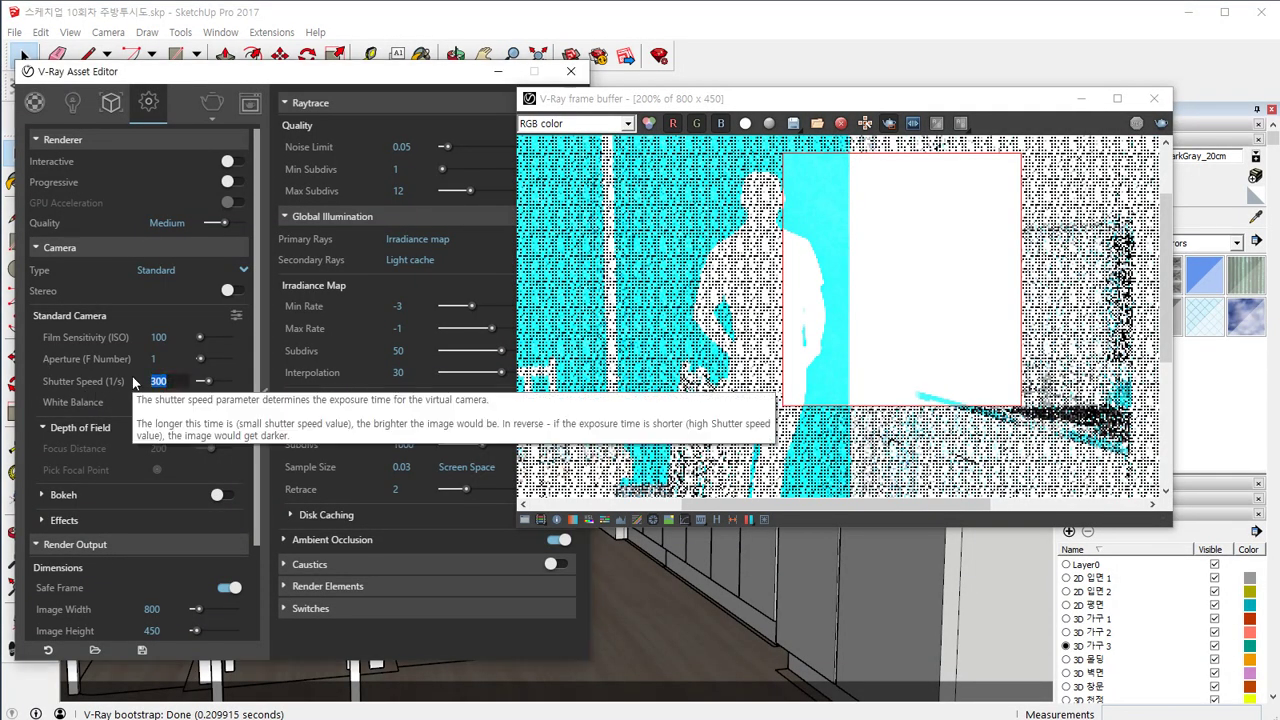
type("1")
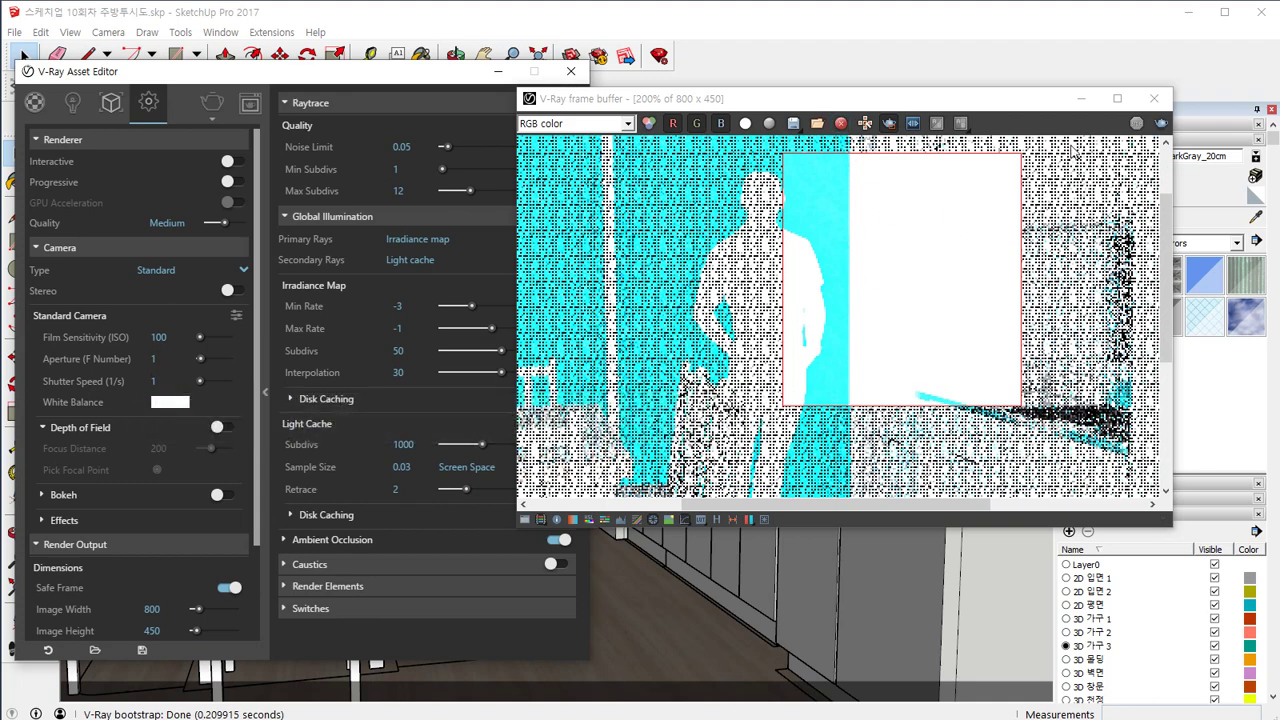
left_click(1160, 123)
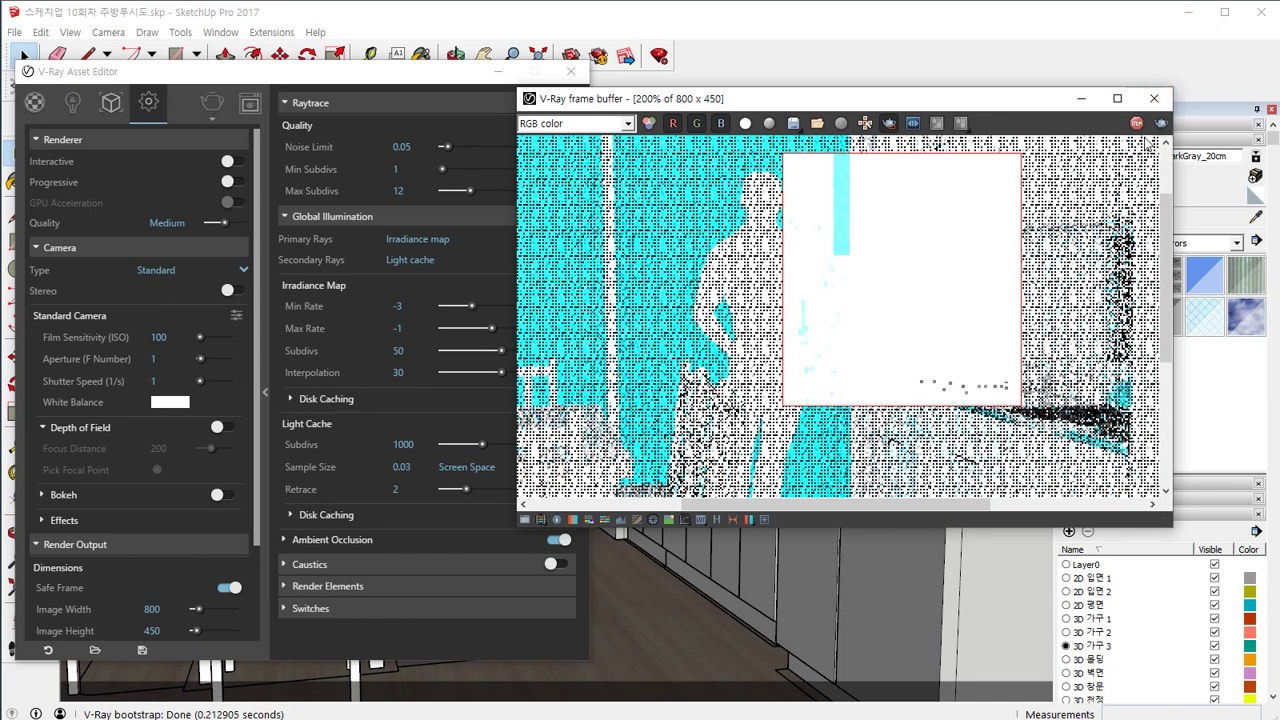
left_click(1136, 123)
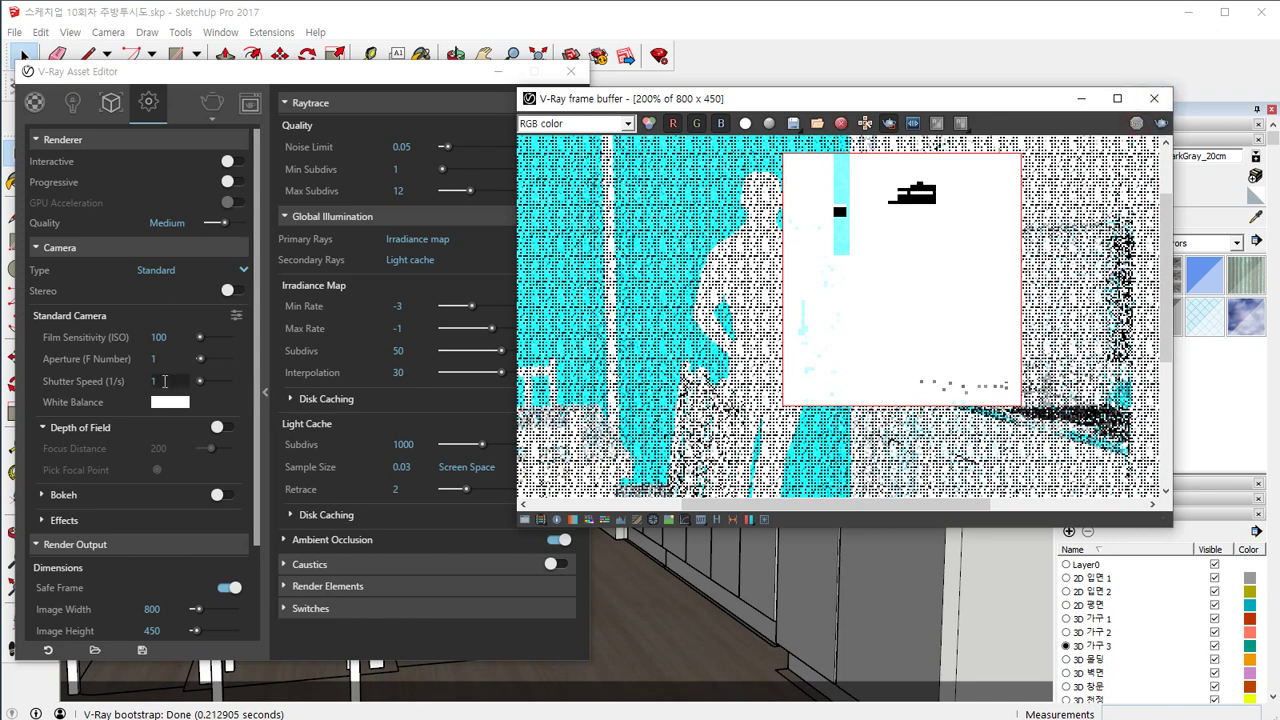
Set the Shutter Speed to 100 and render the region again.
left_click(158, 381)
type("100")
key("Return")
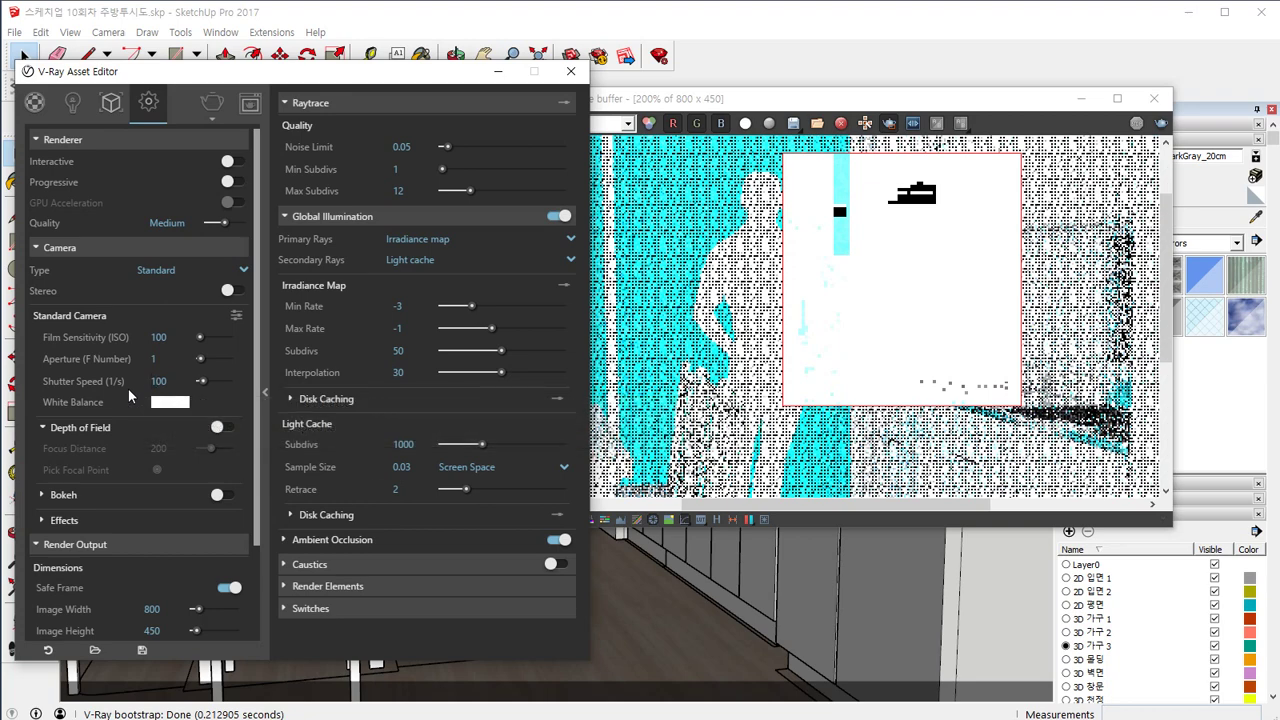
left_click(1161, 123)
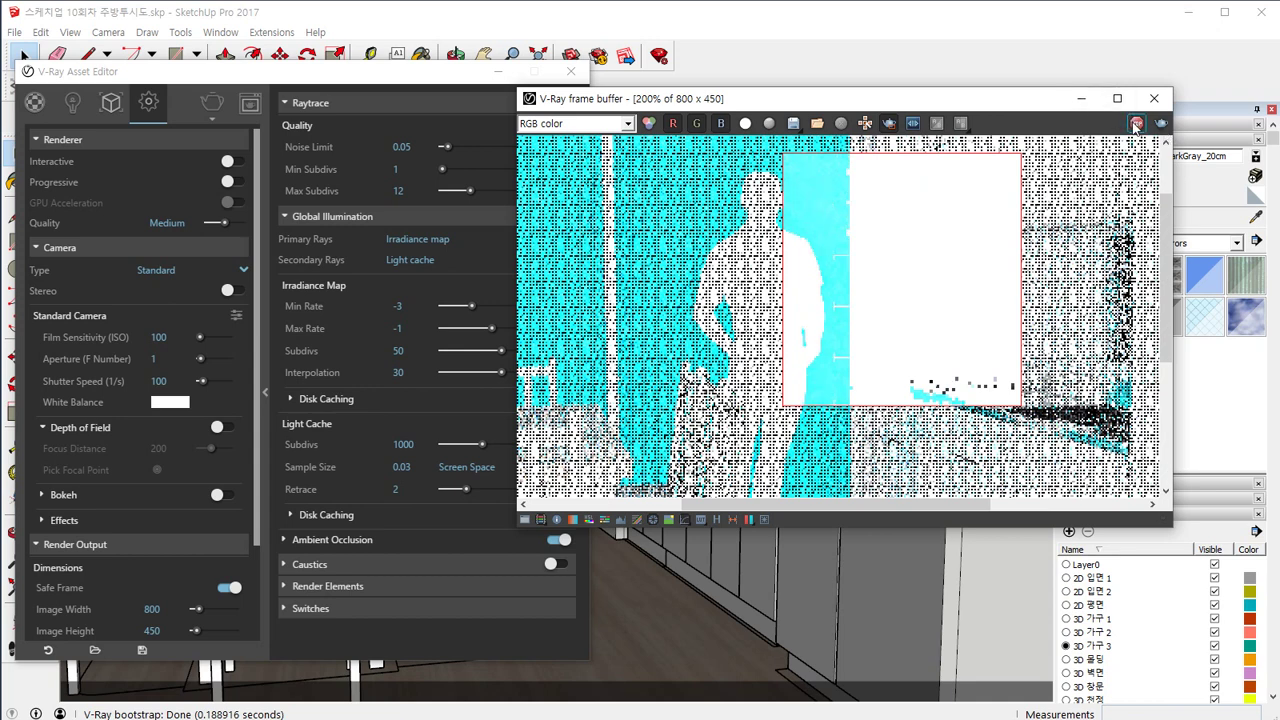
Set the Shutter Speed to 1000 and re-render the region.
left_click(160, 381)
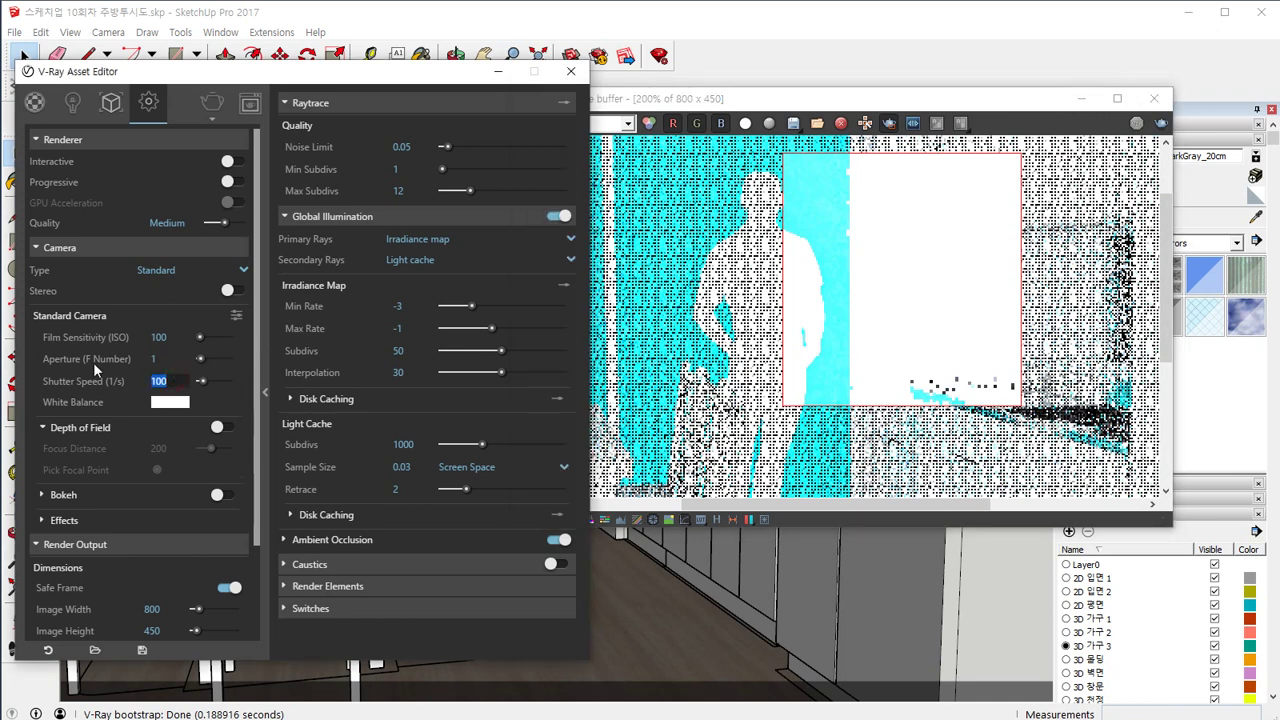
key("Return")
left_click(172, 381)
type("0")
key("Return")
left_click(1160, 123)
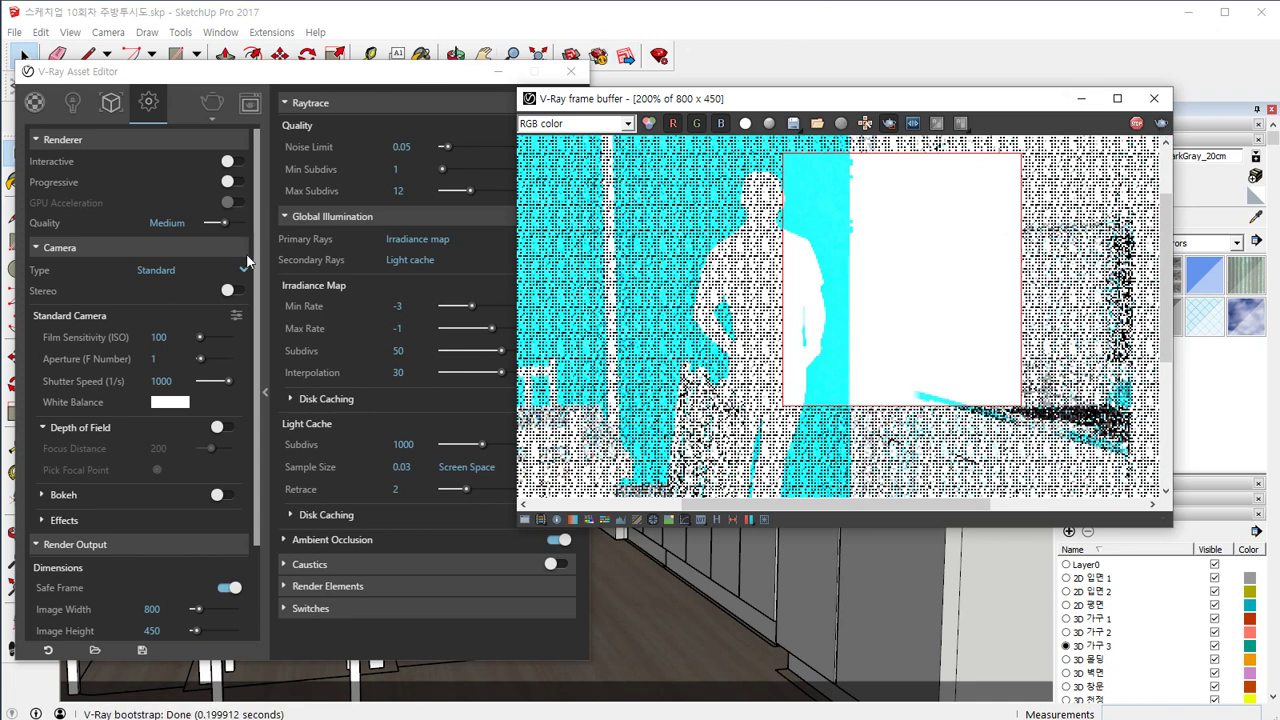
Set the Aperture (F Number) to 8 and the Shutter Speed to 1, and render the region again.
left_click(158, 358)
type("8")
key("Return")
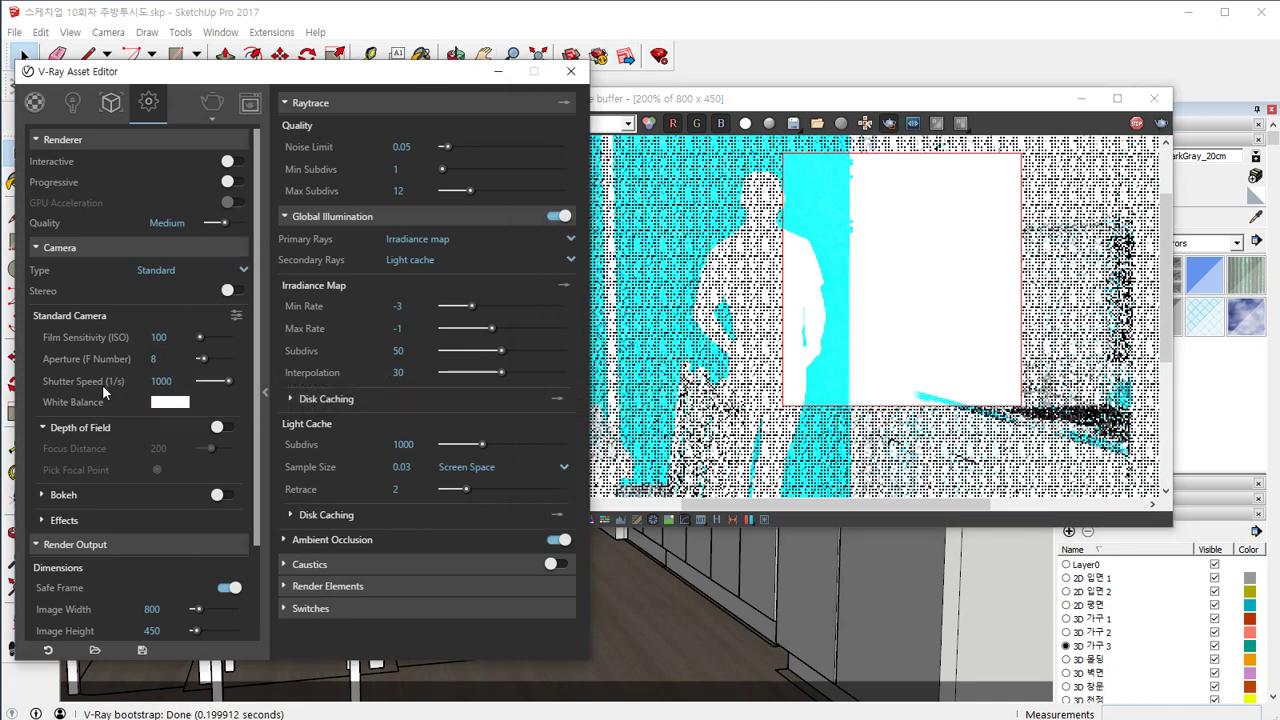
key("Tab")
type("1")
key("Return")
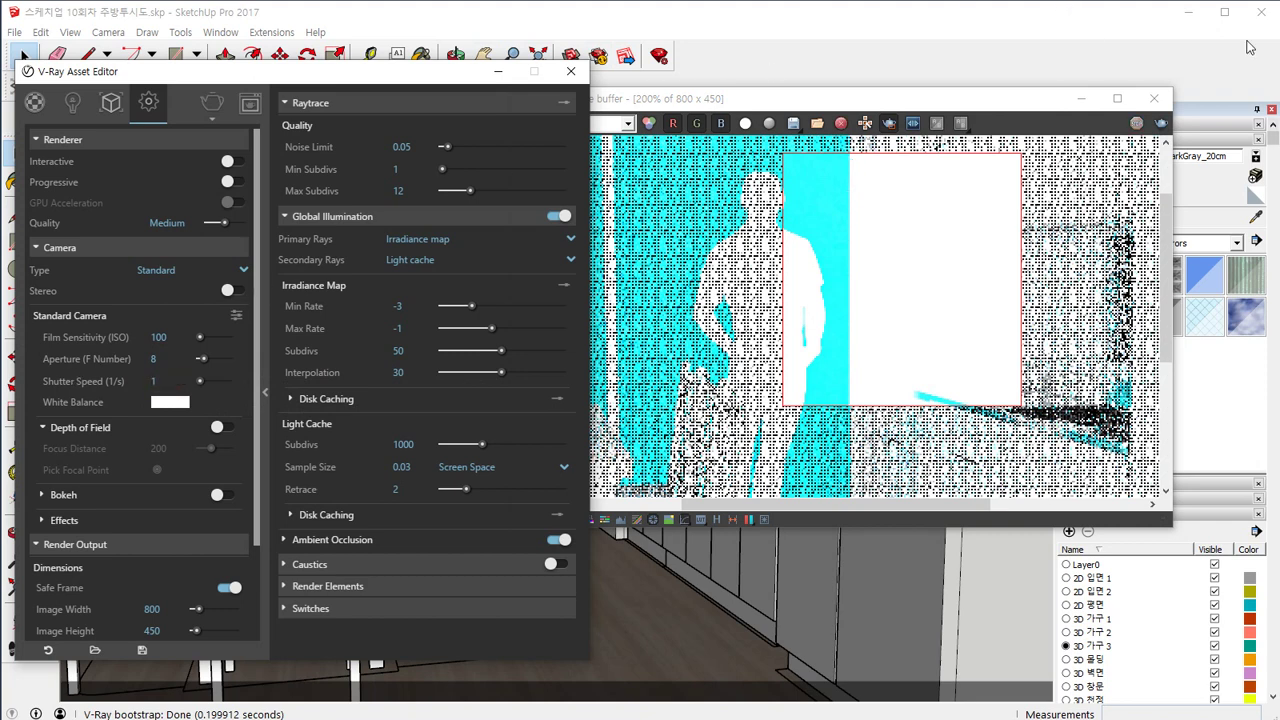
left_click(1160, 123)
left_click(1160, 123)
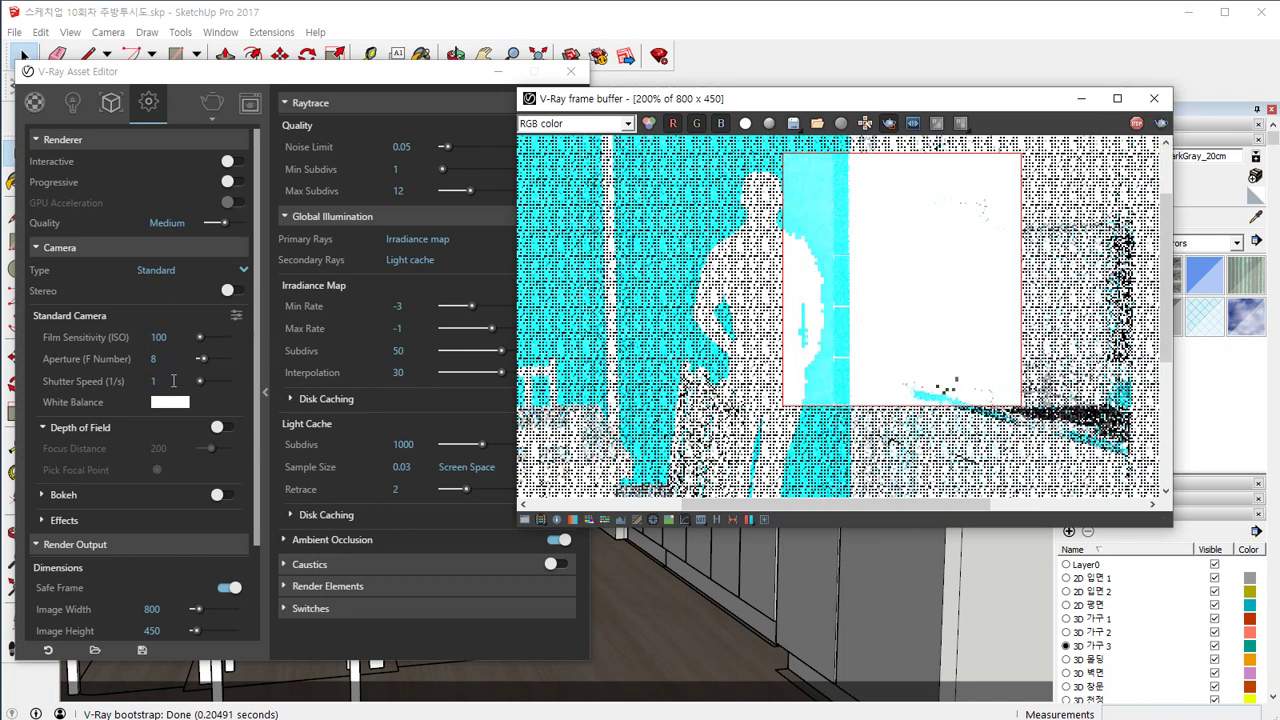
Try to set the Shutter Speed to 10000.
left_click(171, 384)
type("10000")
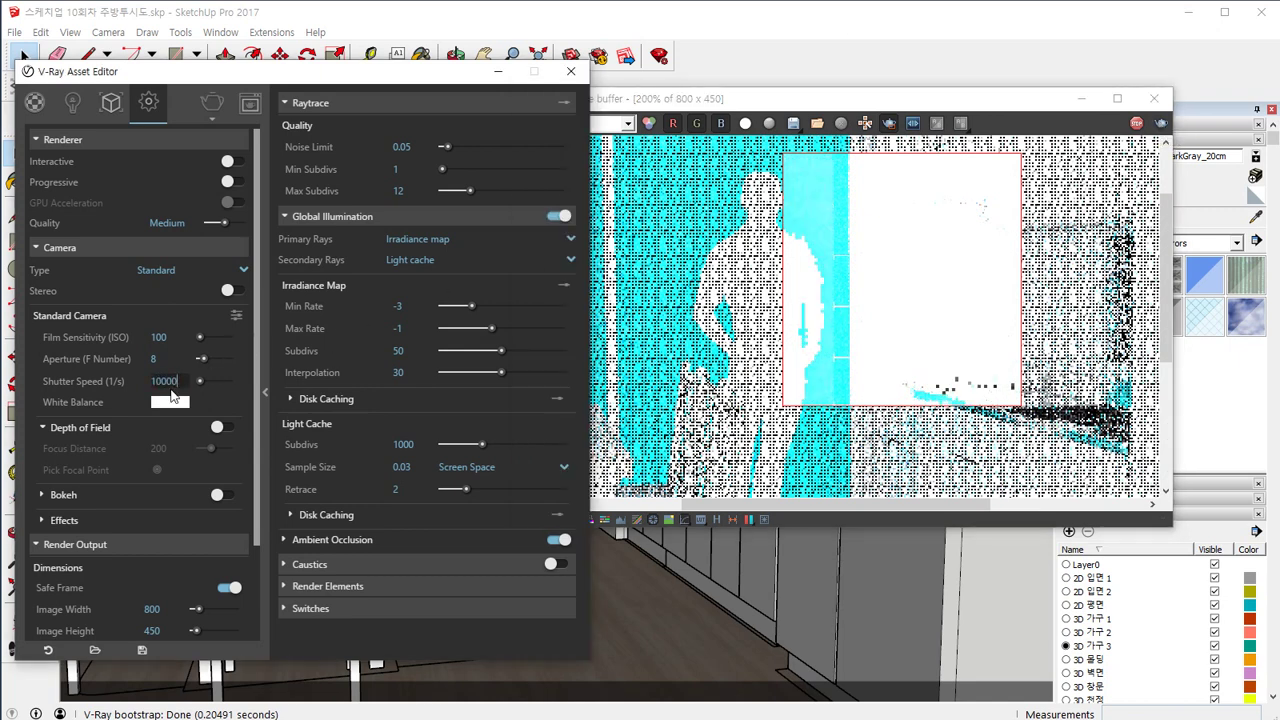
key("Return")
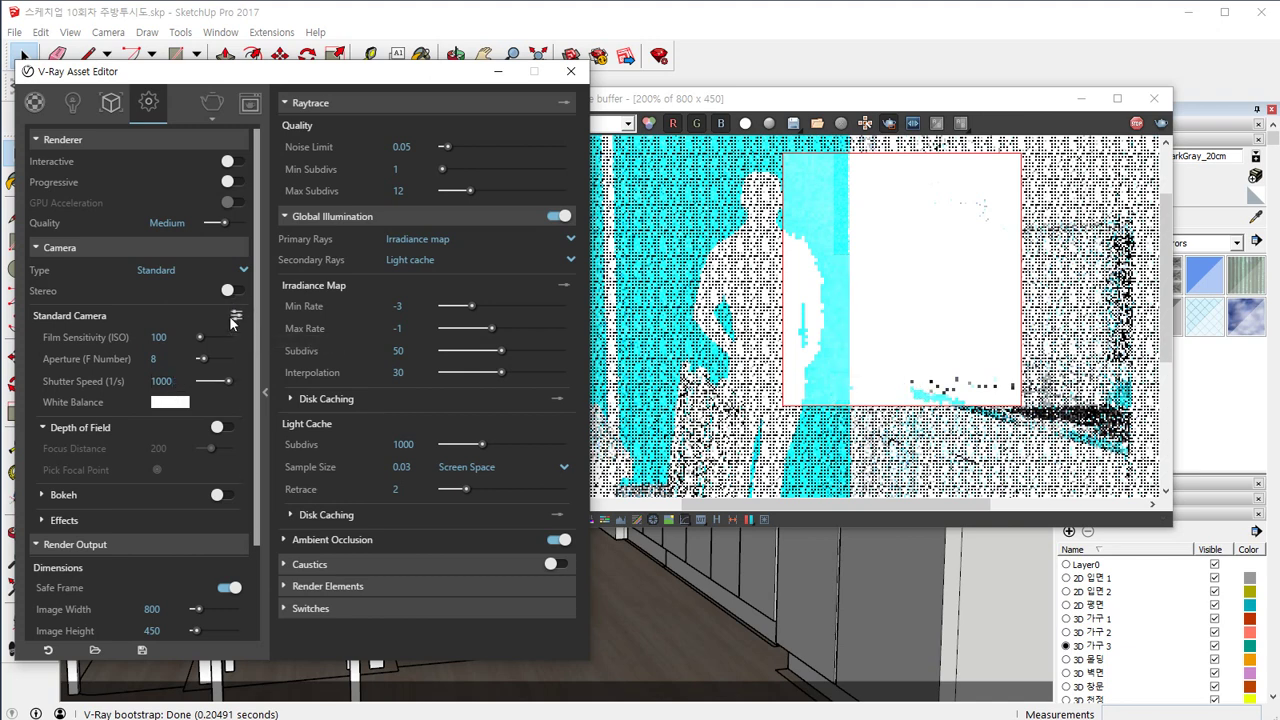
Re-render the region with the Shutter Speed at 1000, and turn off region rendering to render the full kitchen view.
left_click(1128, 118)
left_click(1161, 123)
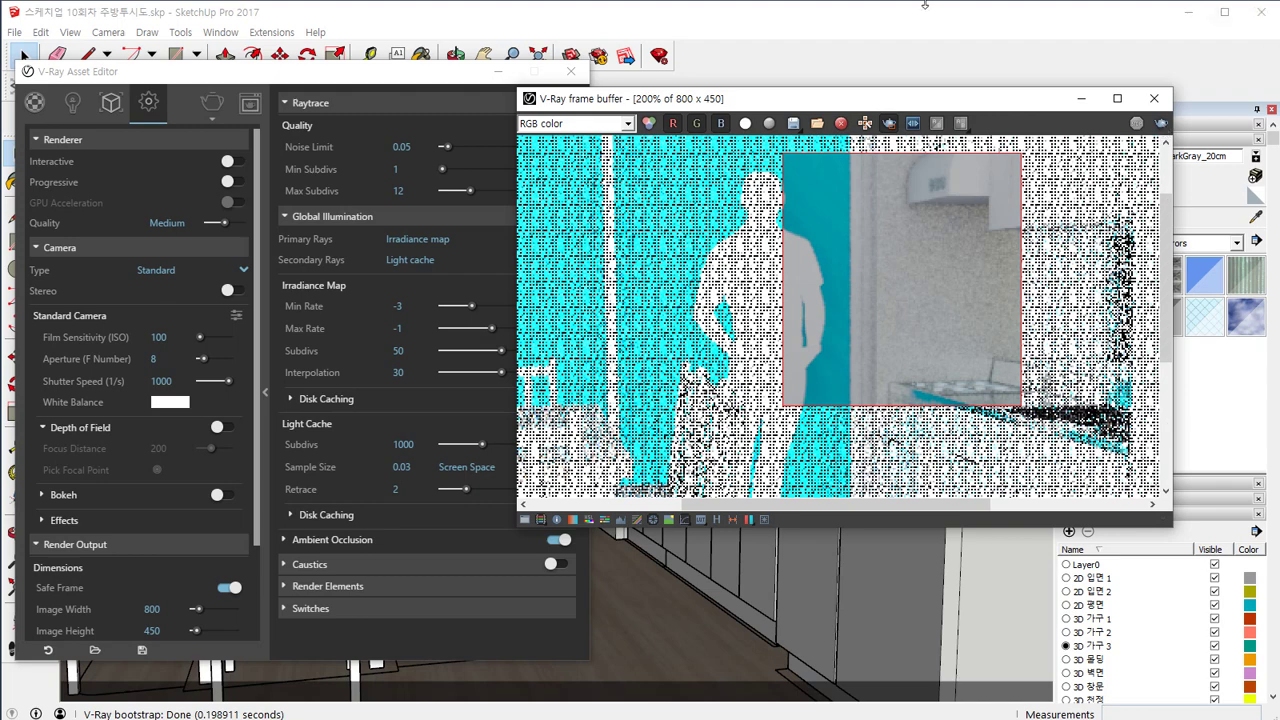
left_click(889, 123)
left_click(1161, 123)
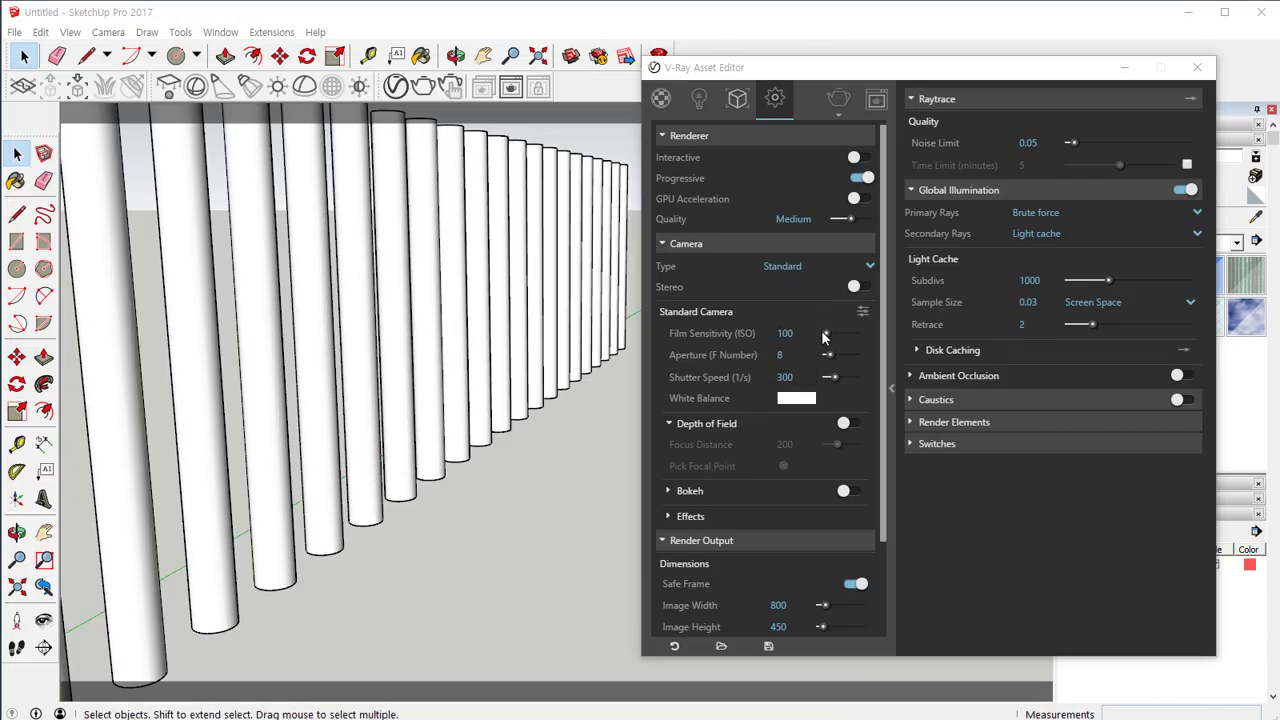
Switch the Standard Camera of the column scene to basic settings and enable Depth of Field.
scroll(800, 345, "down", 3)
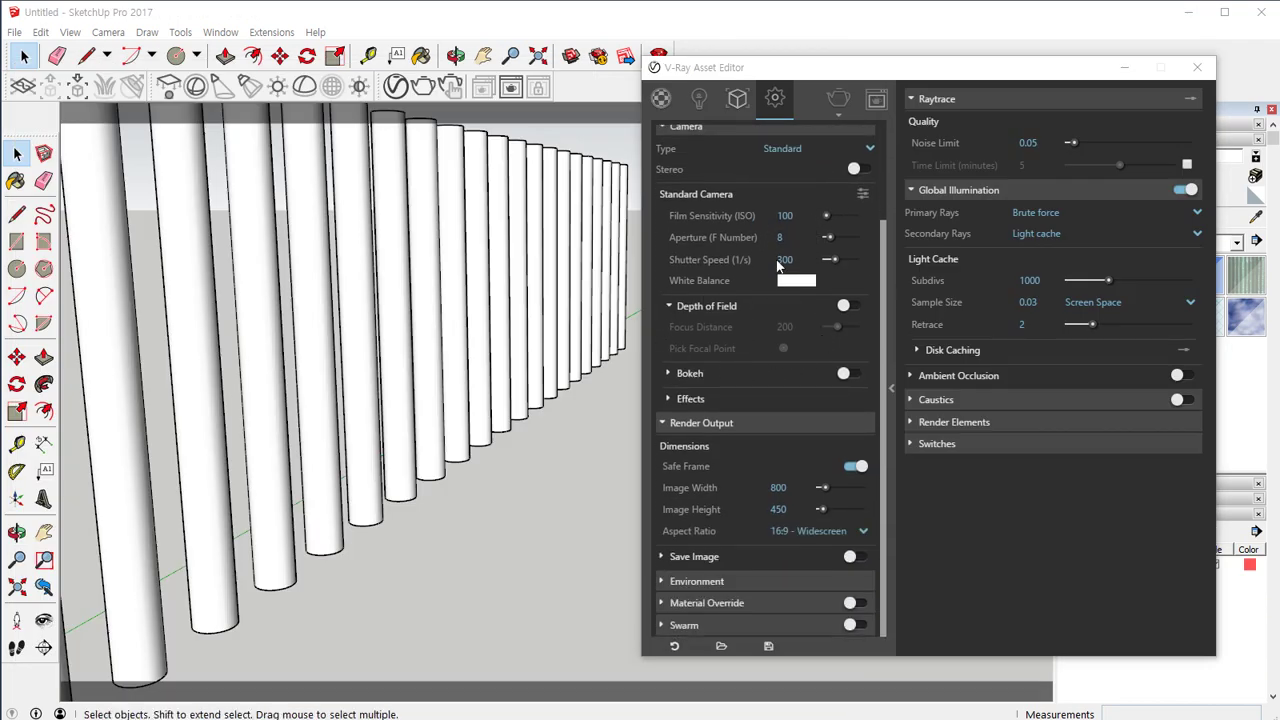
left_click(862, 194)
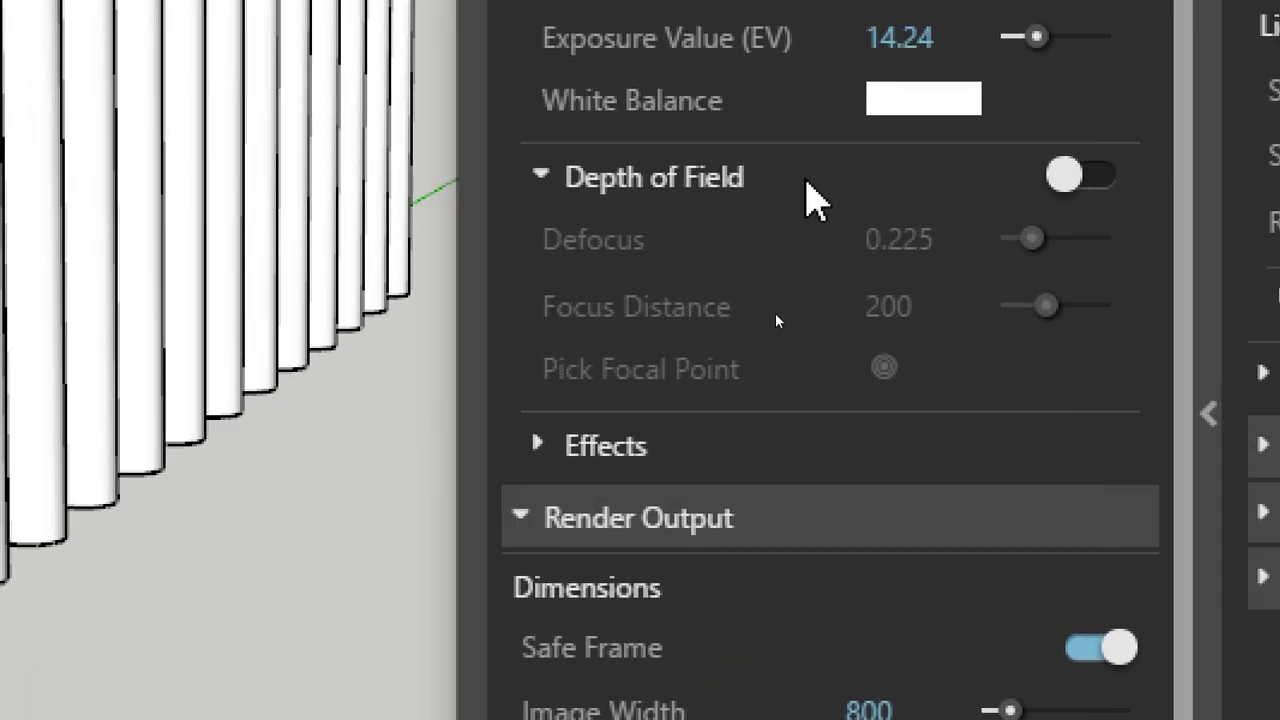
left_click(1100, 180)
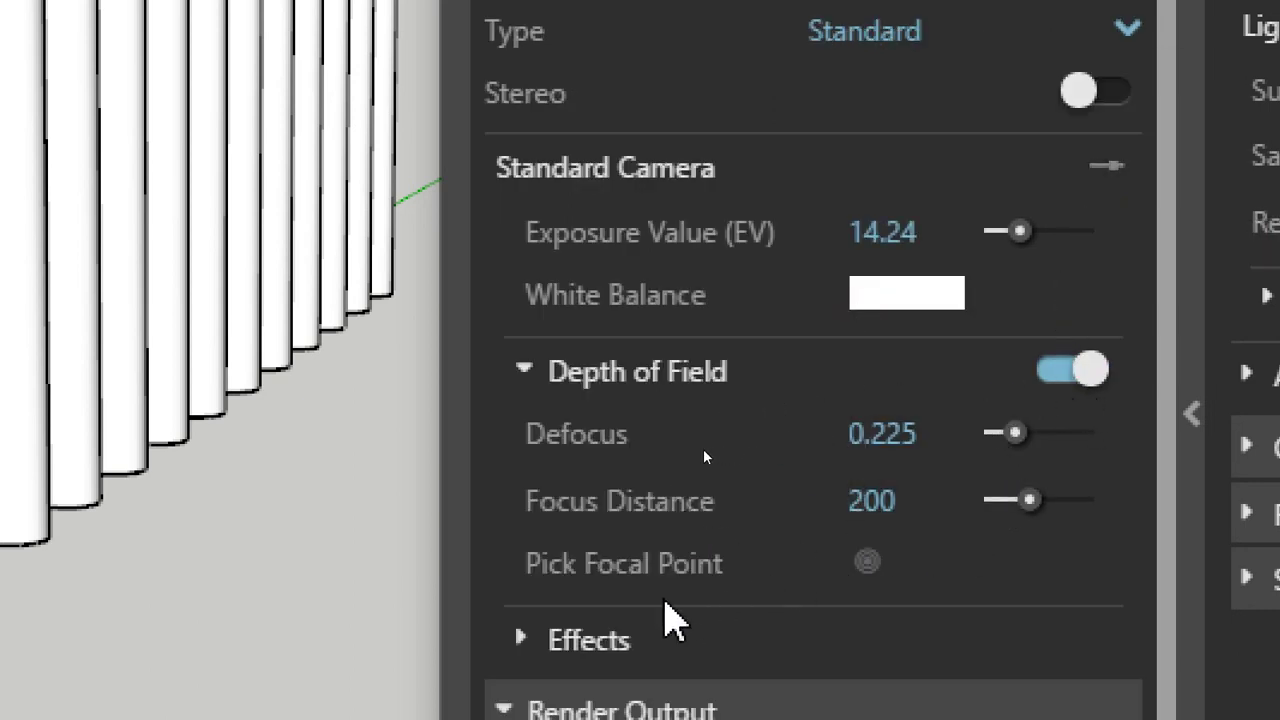
Pick the focal point on a column near the middle of the row and start a test render.
left_click(868, 557)
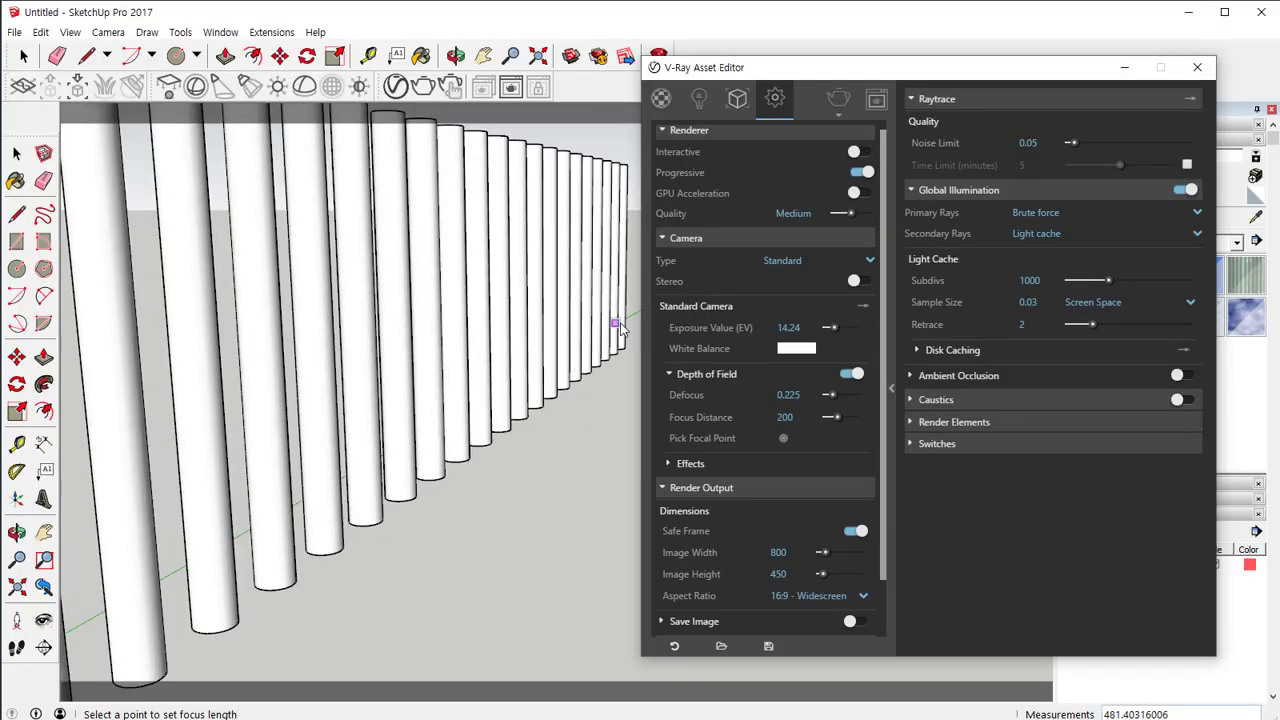
left_click(398, 350)
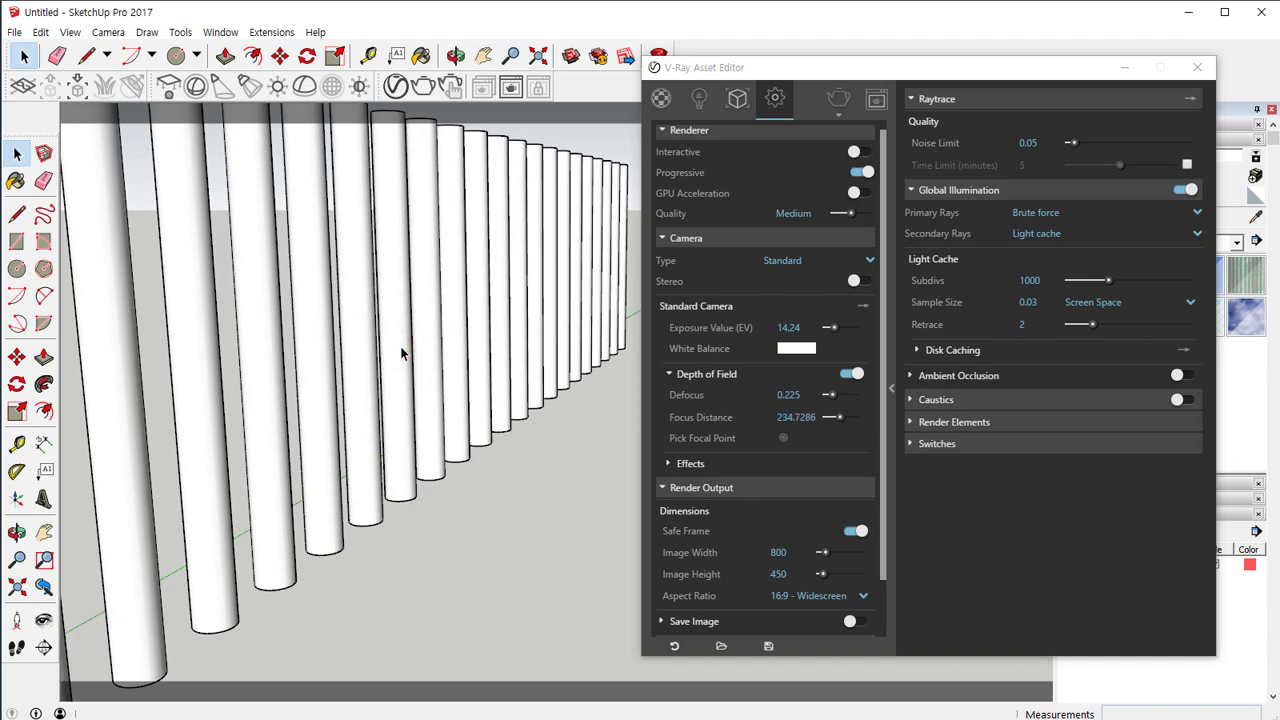
left_click(423, 86)
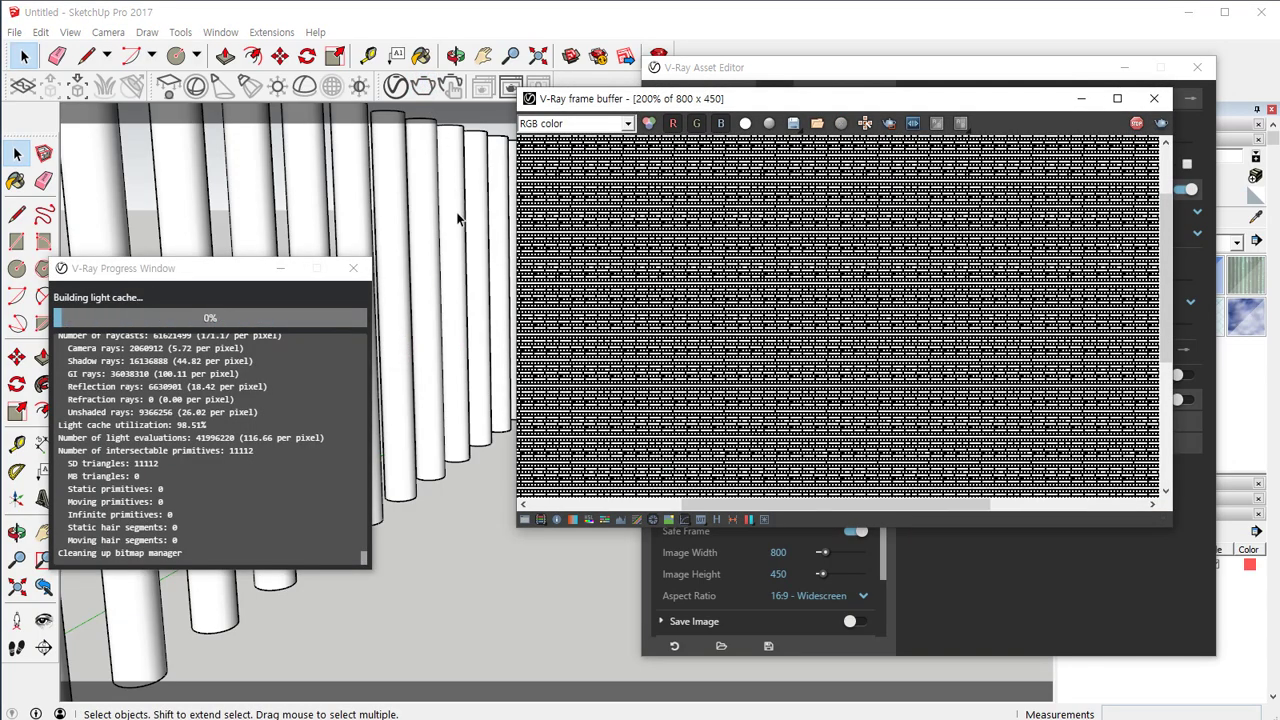
left_click_drag(935, 106, 413, 92)
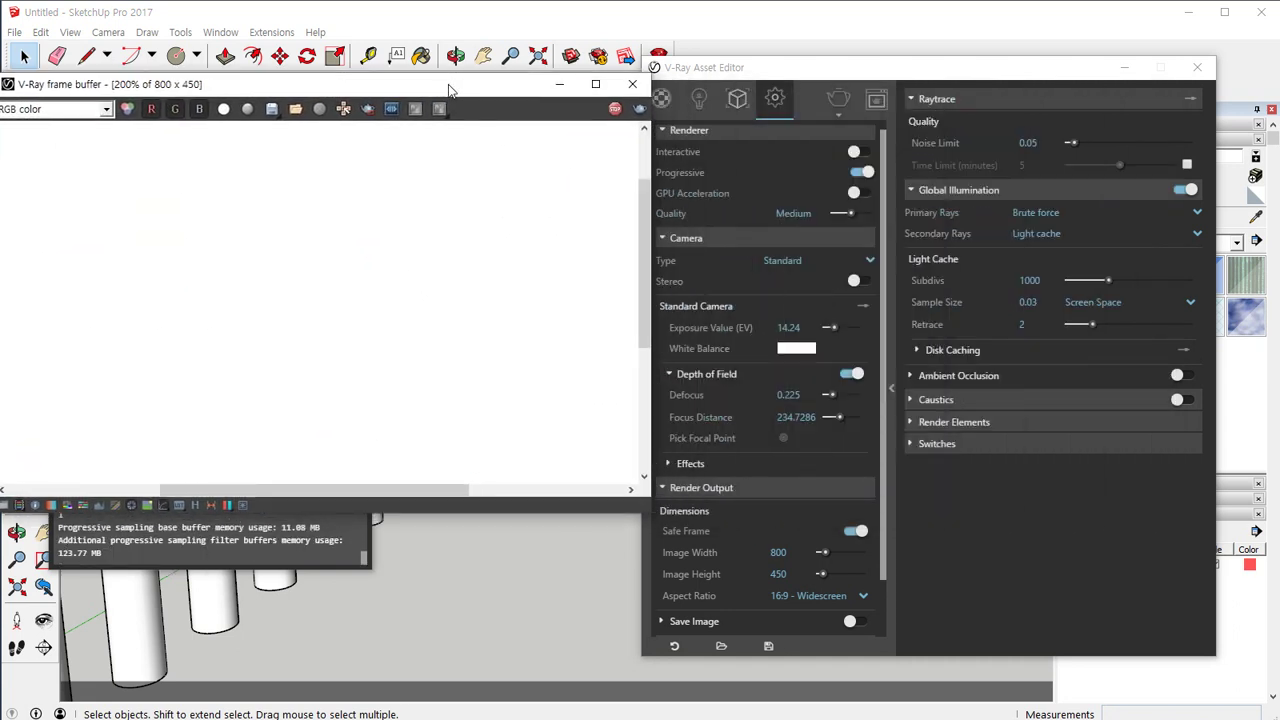
Stop the running render, turn off Progressive and render the column scene again with the basic camera settings.
left_click(614, 109)
left_click(860, 172)
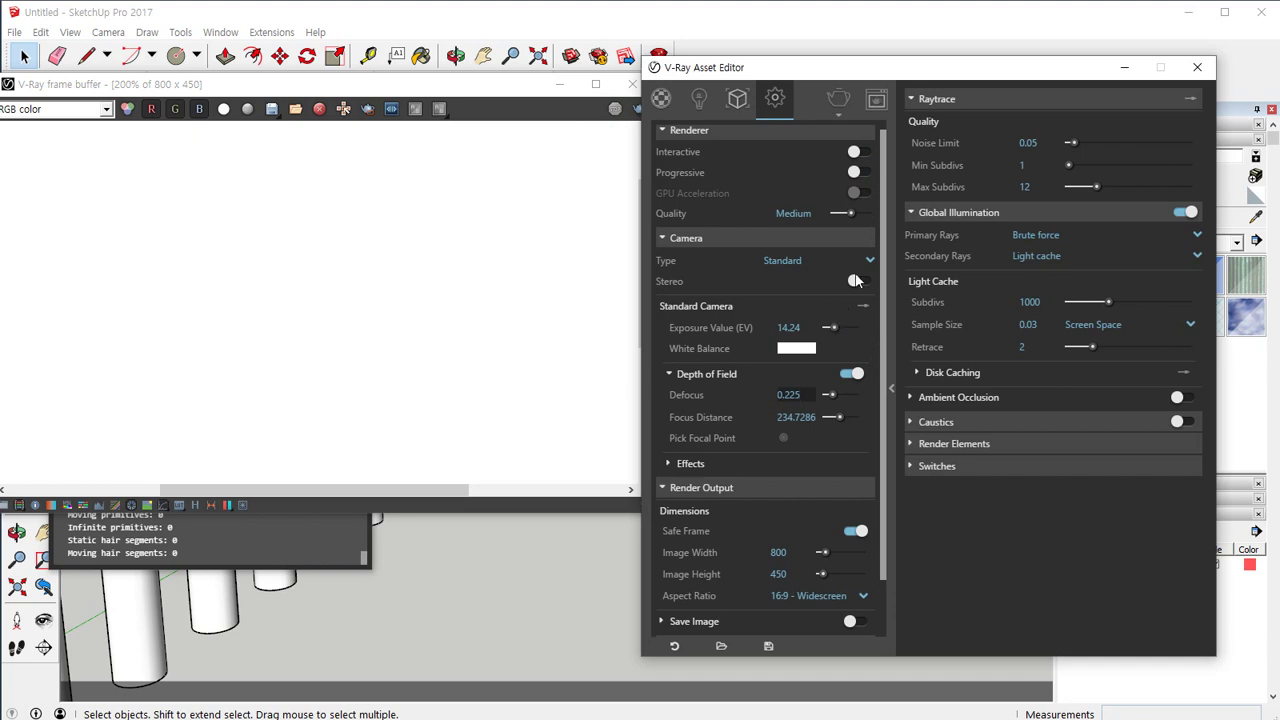
left_click(862, 306)
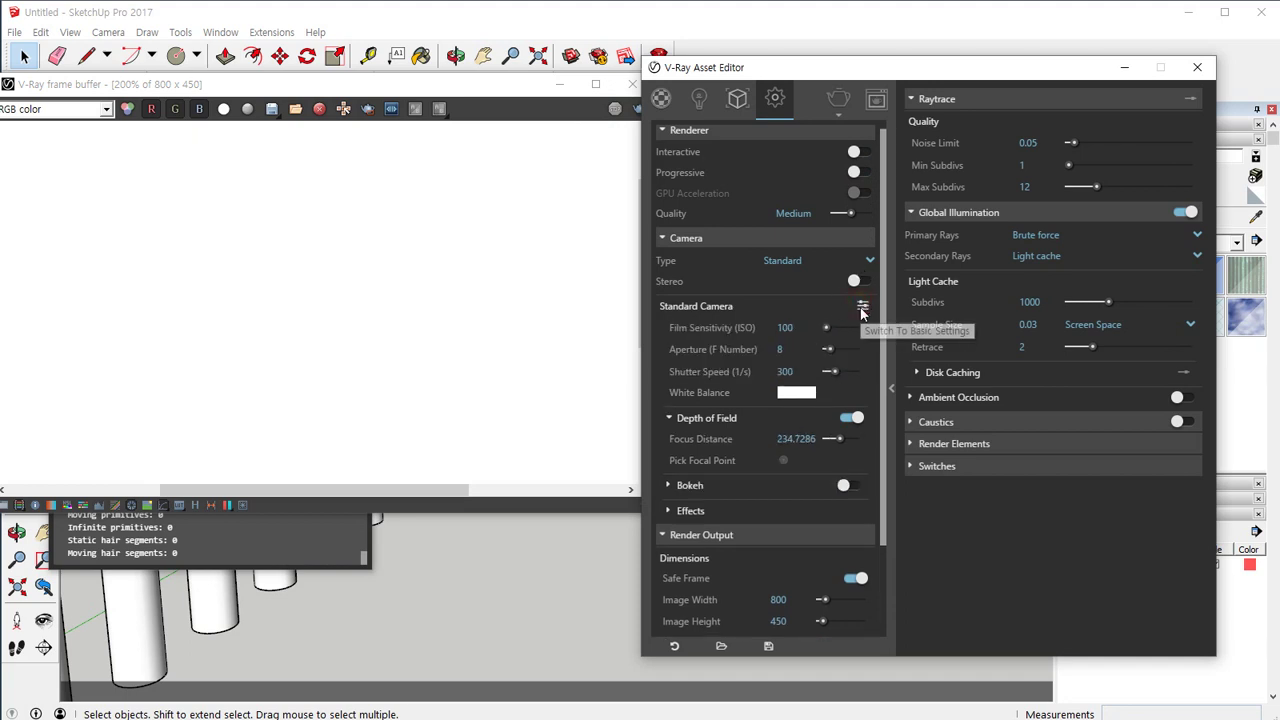
left_click(862, 307)
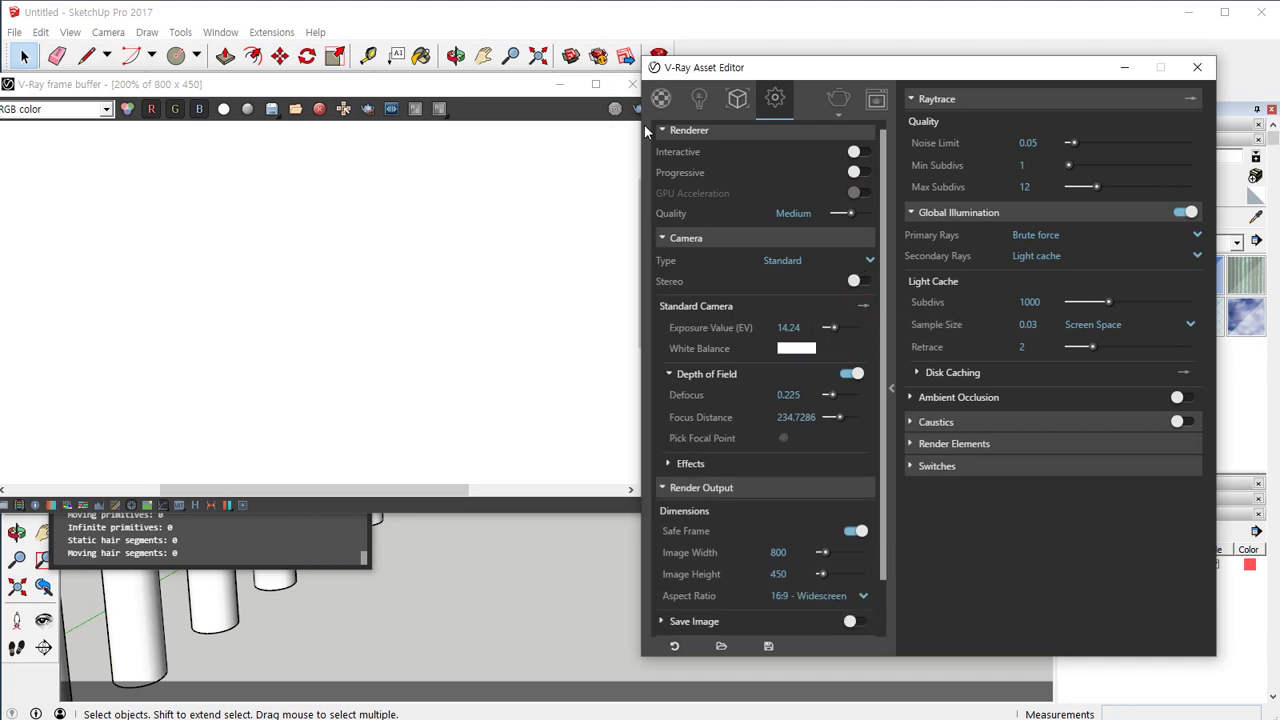
left_click(614, 109)
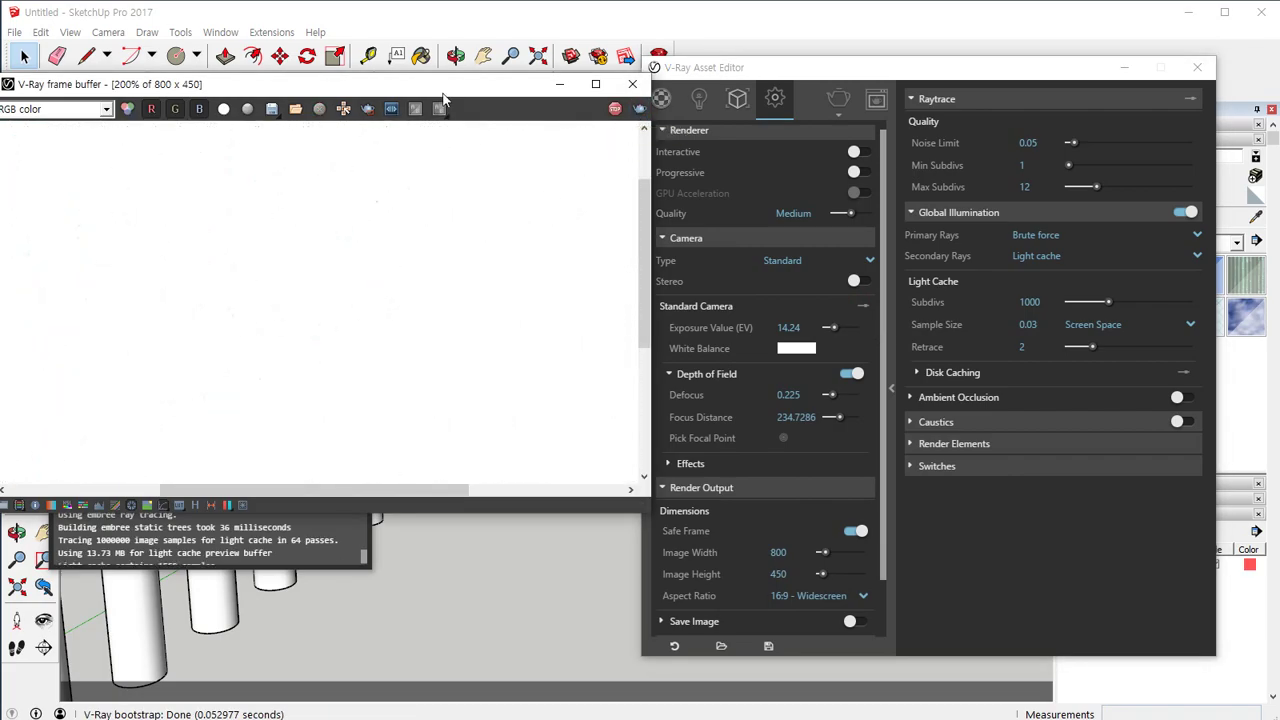
left_click_drag(444, 89, 895, 112)
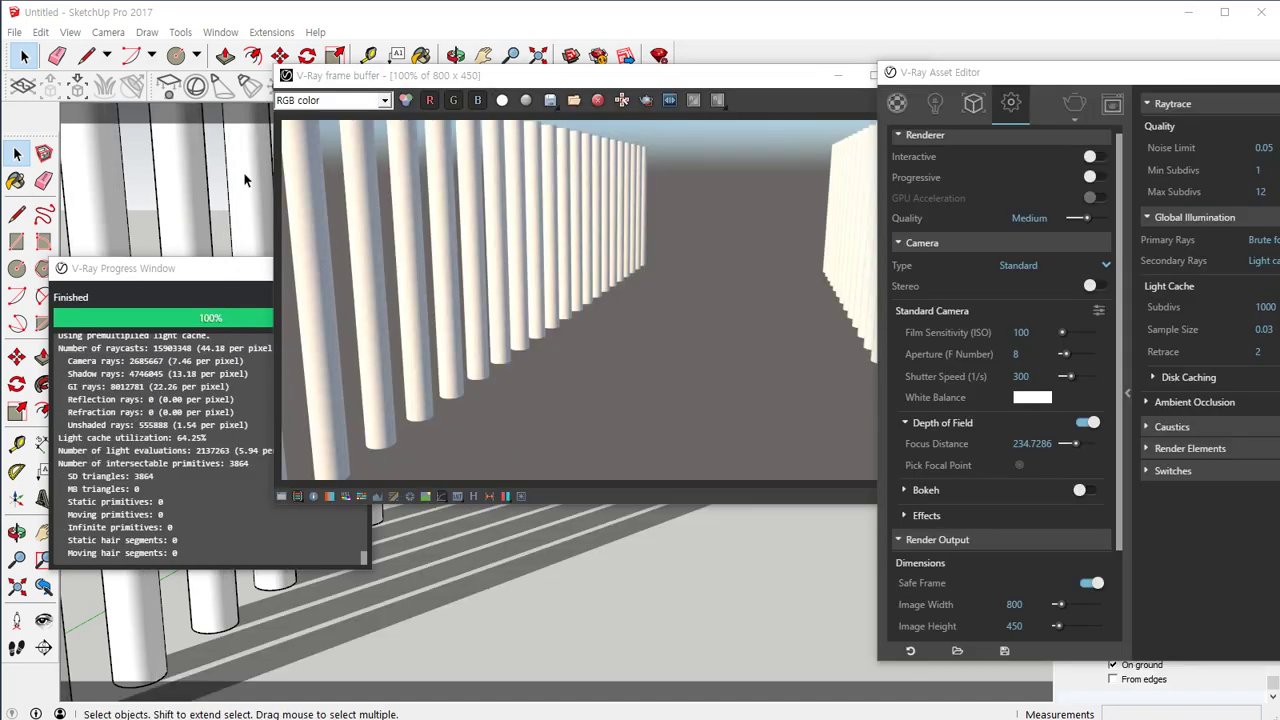
Switch the Standard Camera back to basic settings, set Defocus to 0.646 and render the columns again.
left_click_drag(600, 75, 479, 42)
left_click_drag(925, 72, 759, 27)
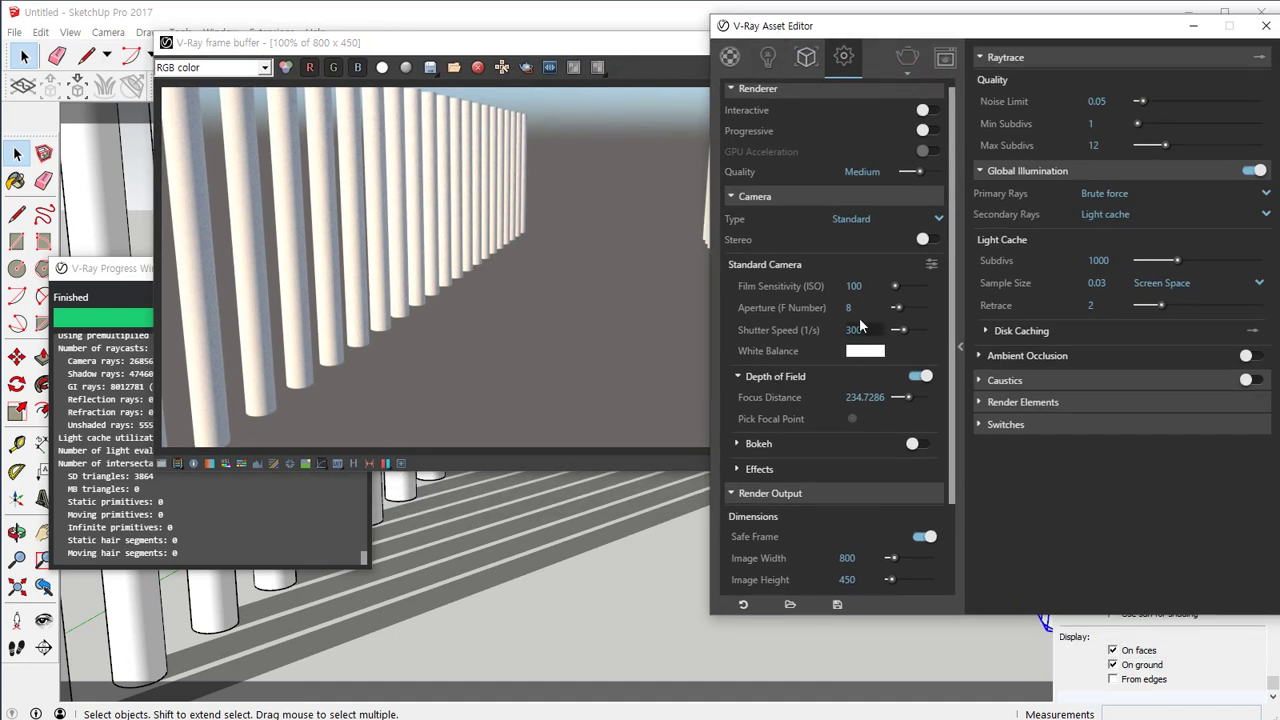
left_click(931, 264)
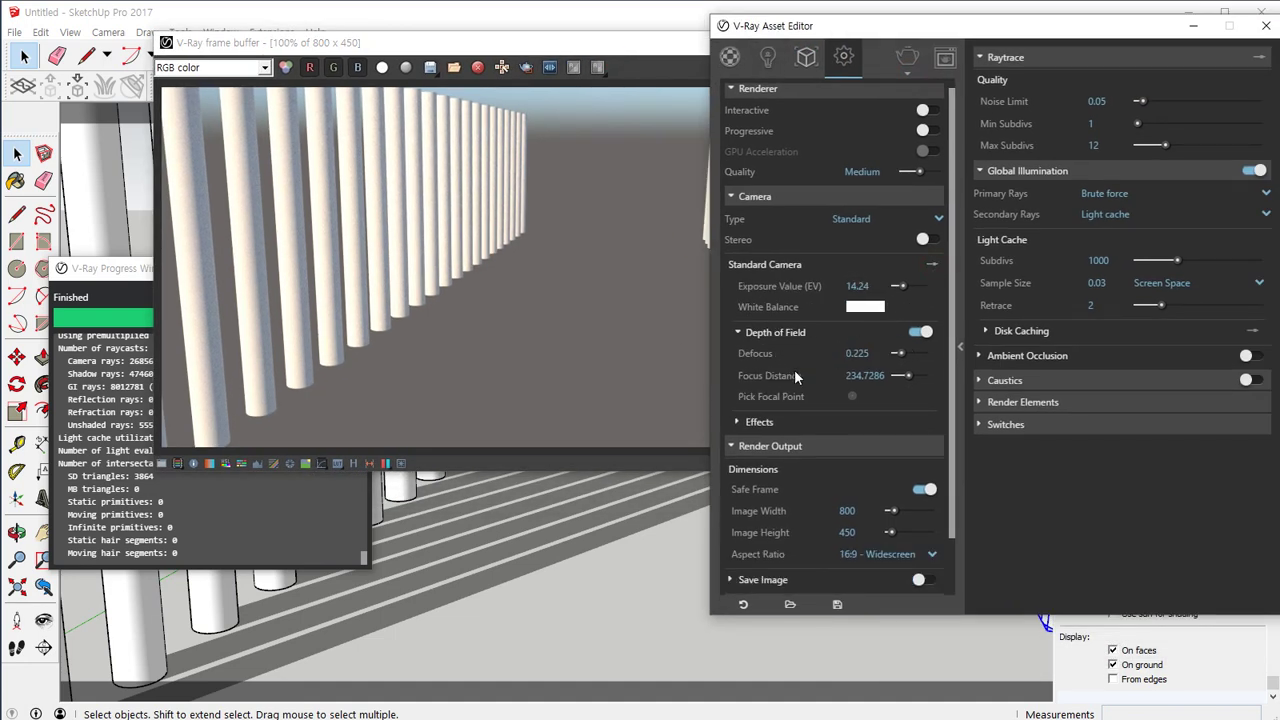
left_click(914, 352)
left_click(907, 58)
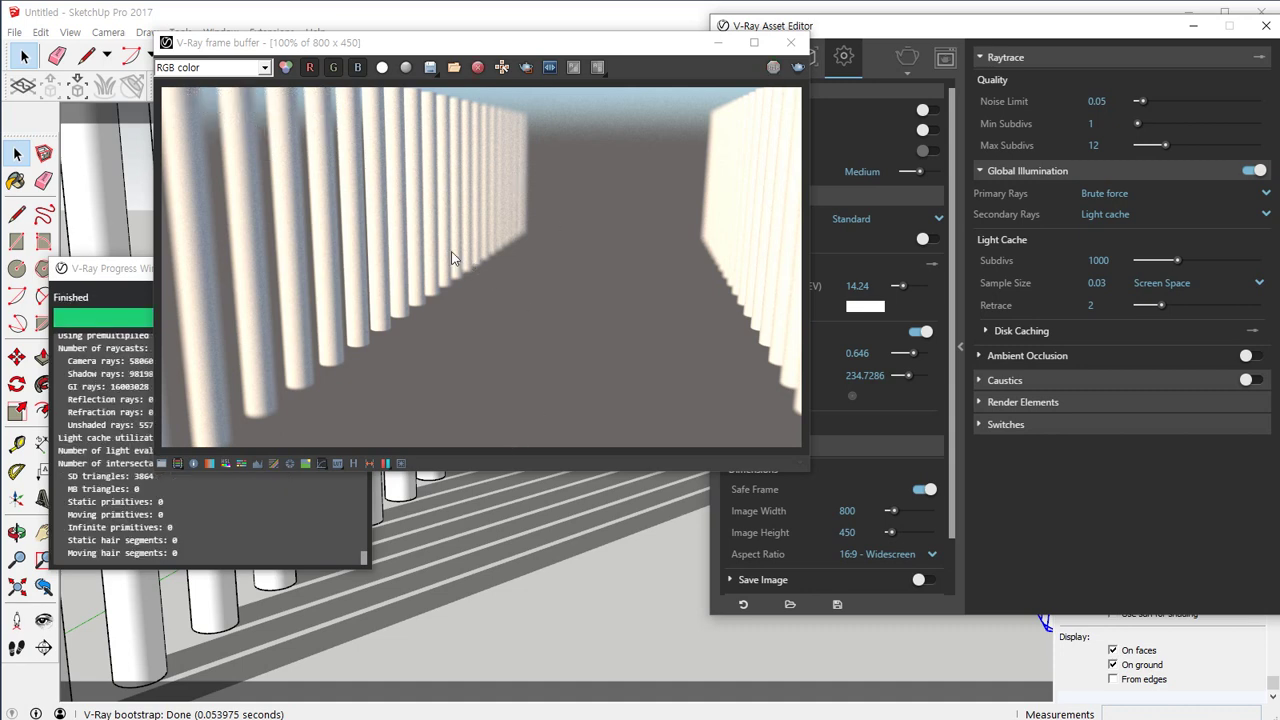
Examine the depth-of-field blur on the near and far columns in the rendered image.
scroll(549, 191, "up", 3)
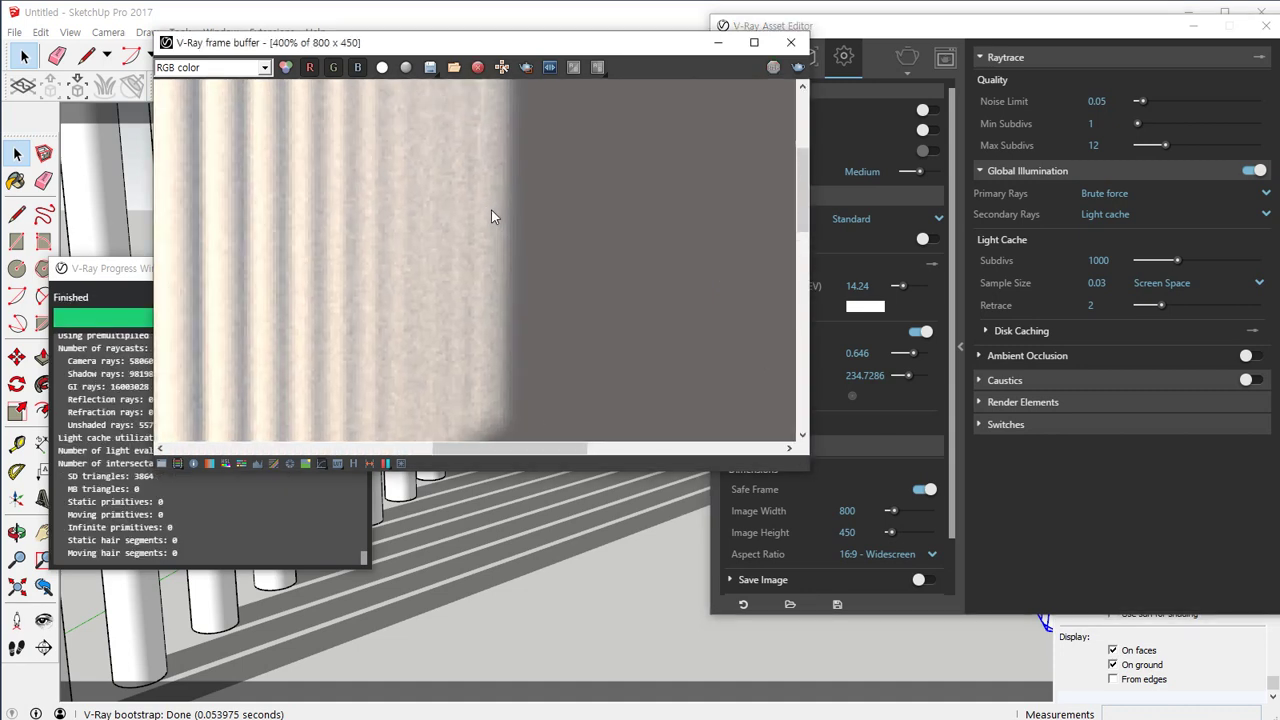
middle_click_drag(569, 262, 626, 408)
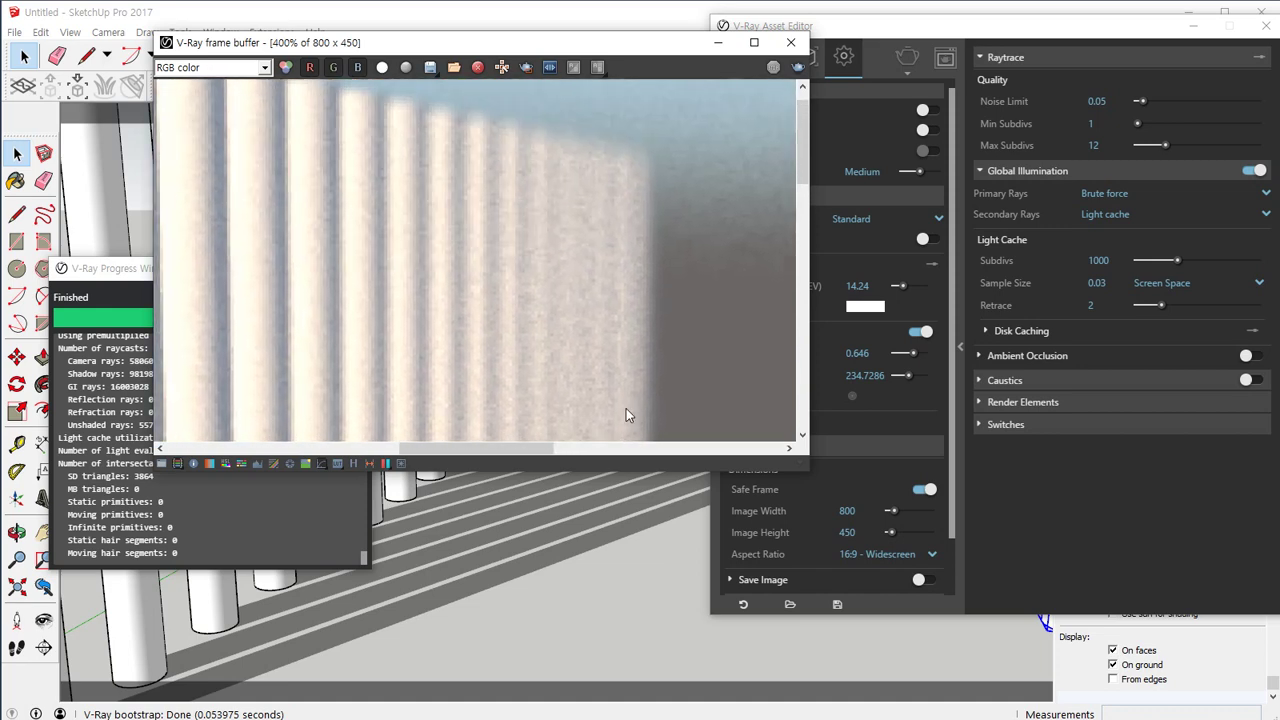
middle_click_drag(502, 263, 520, 297)
scroll(520, 297, "down", 2)
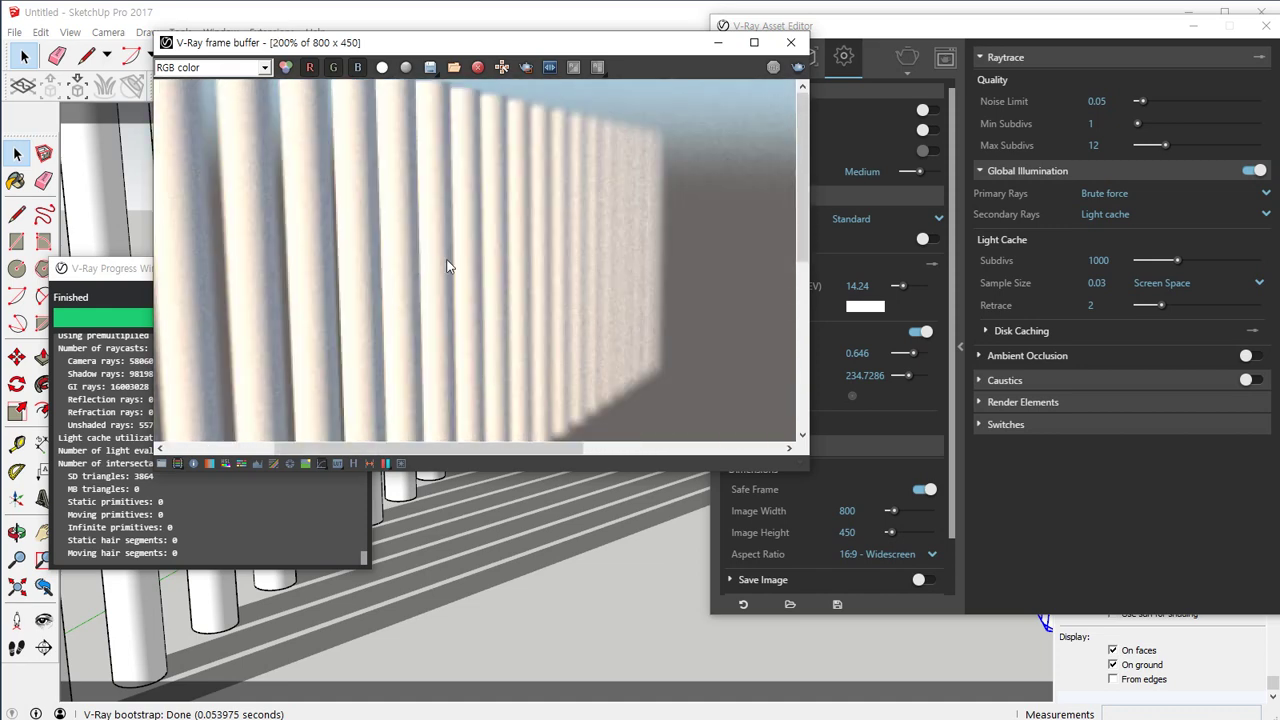
scroll(379, 272, "up", 2)
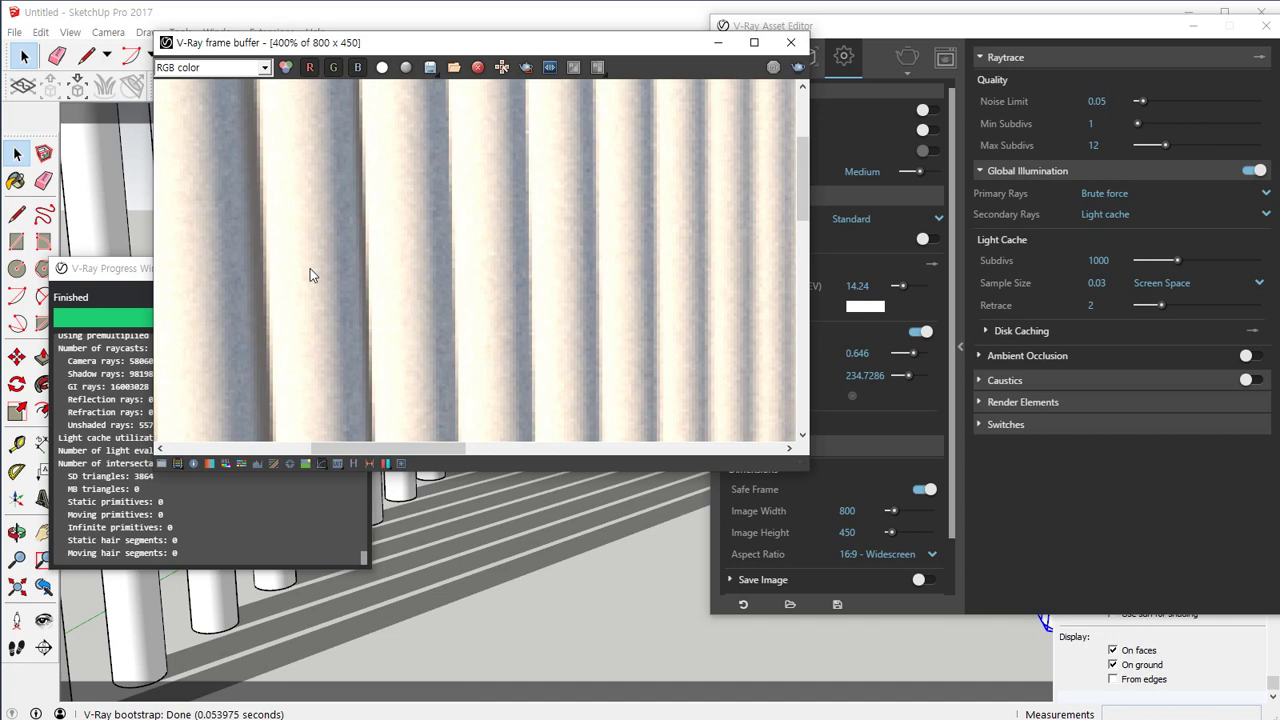
scroll(310, 268, "down", 2)
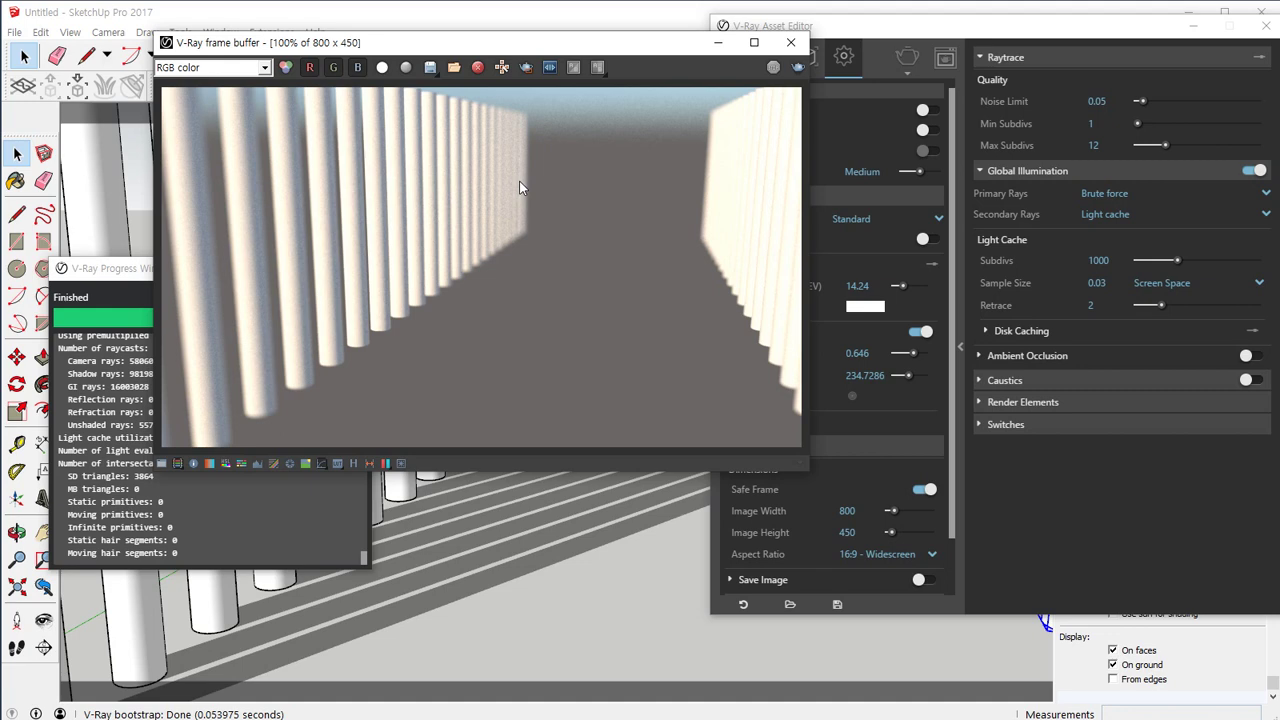
Set the Depth of Field Defocus to 1 and render the column scene again.
left_click(1077, 32)
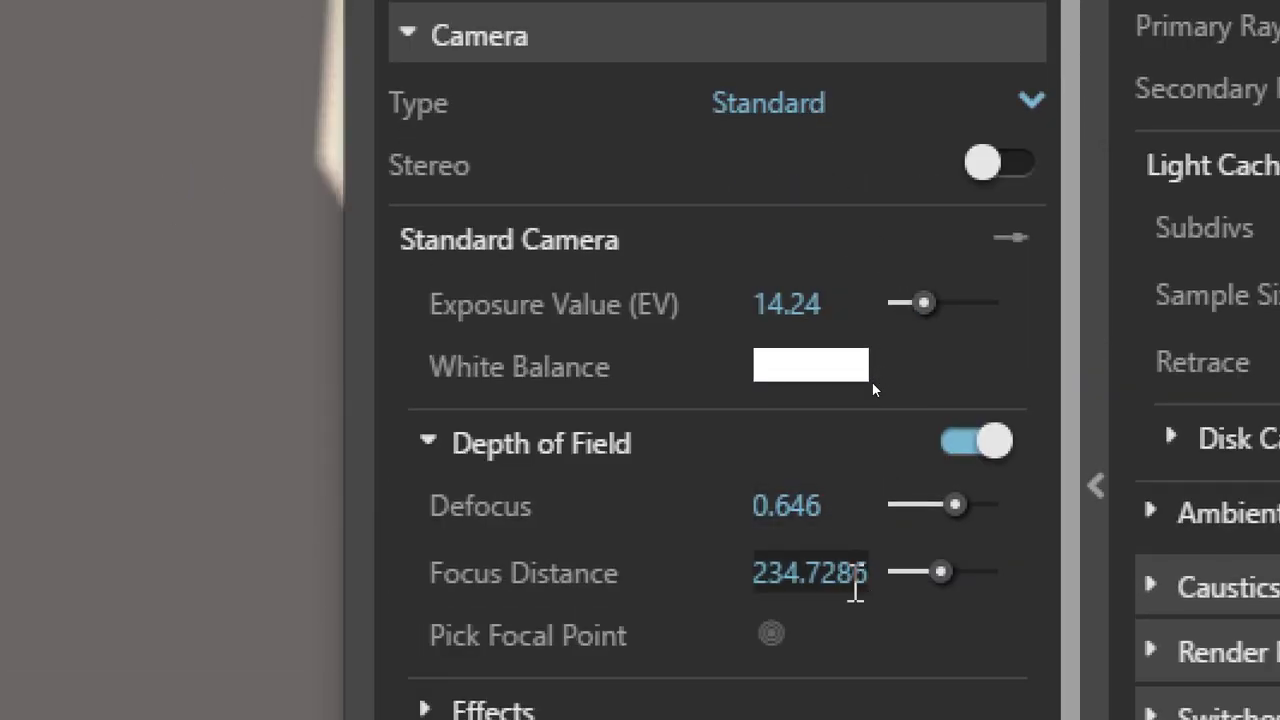
double_click(830, 507)
type("1")
key("Return")
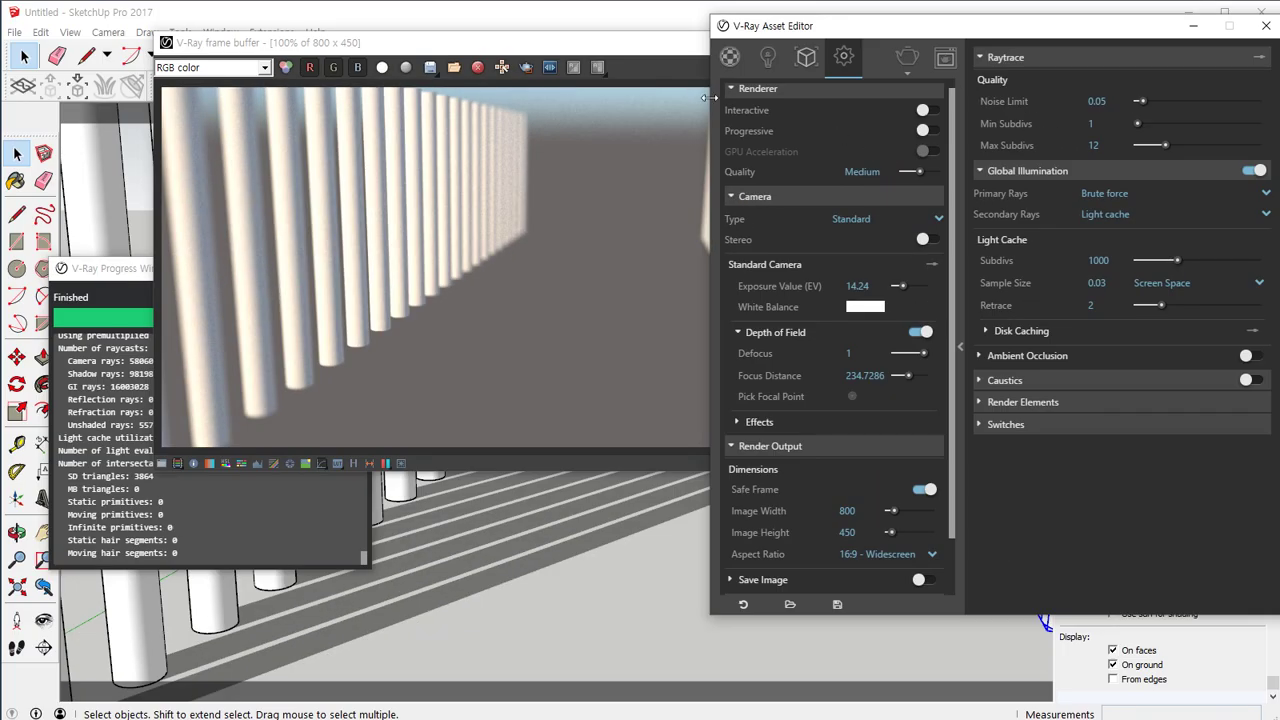
left_click(675, 107)
left_click(793, 69)
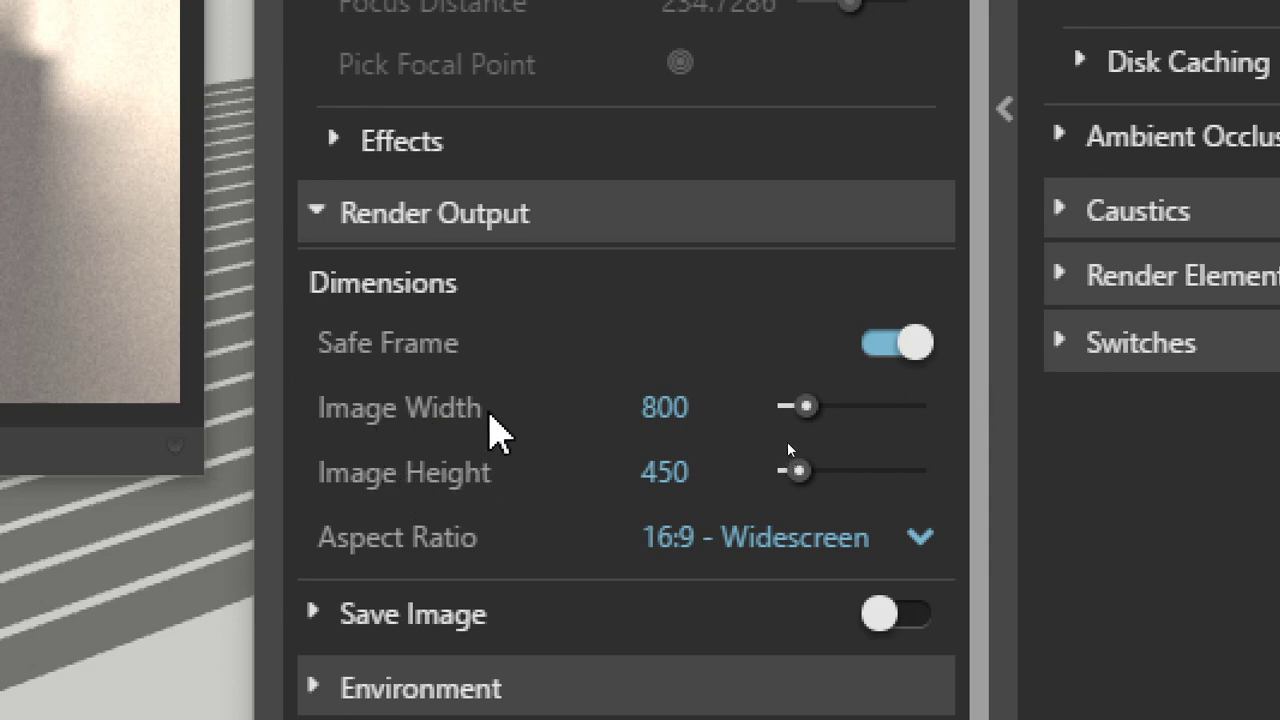
Close the V-Ray frame buffer to uncover the column model in the viewport.
mouse_move(486, 477)
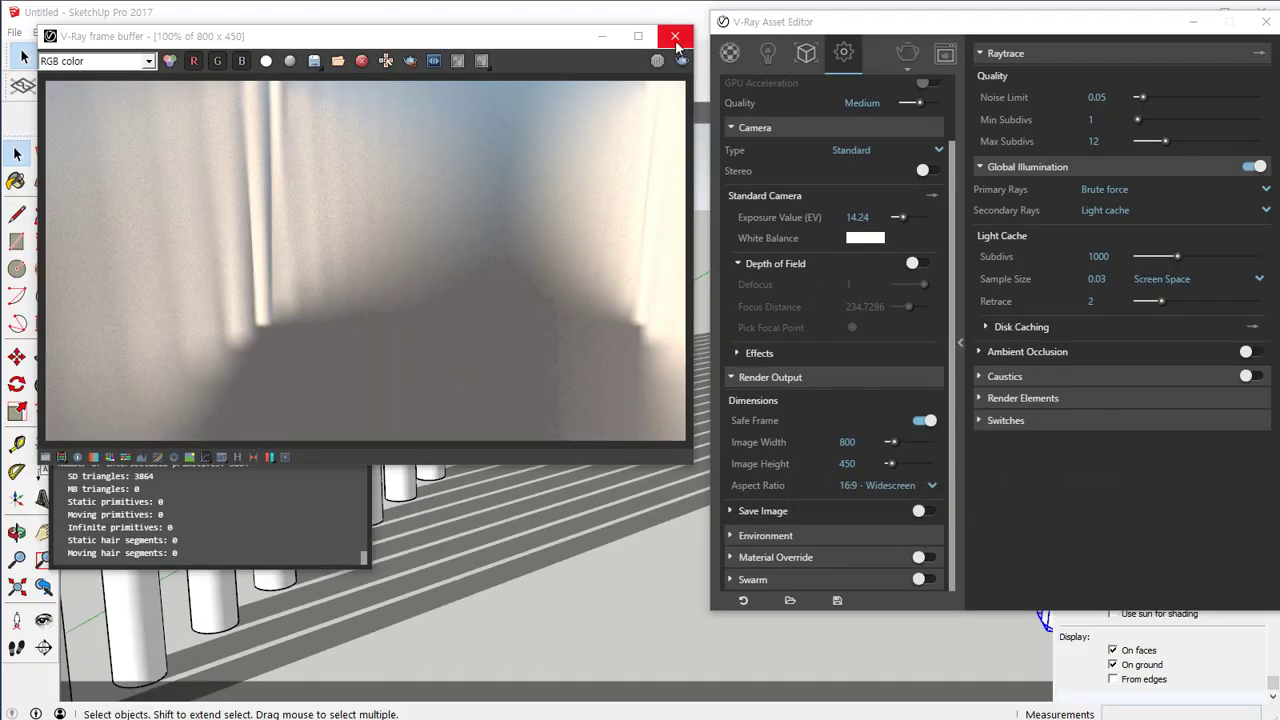
left_click(675, 37)
left_click(368, 260)
left_click_drag(390, 150, 402, 132)
mouse_move(434, 684)
left_mouse_down()
mouse_move(410, 705)
mouse_move(440, 690)
mouse_move(428, 680)
left_mouse_up()
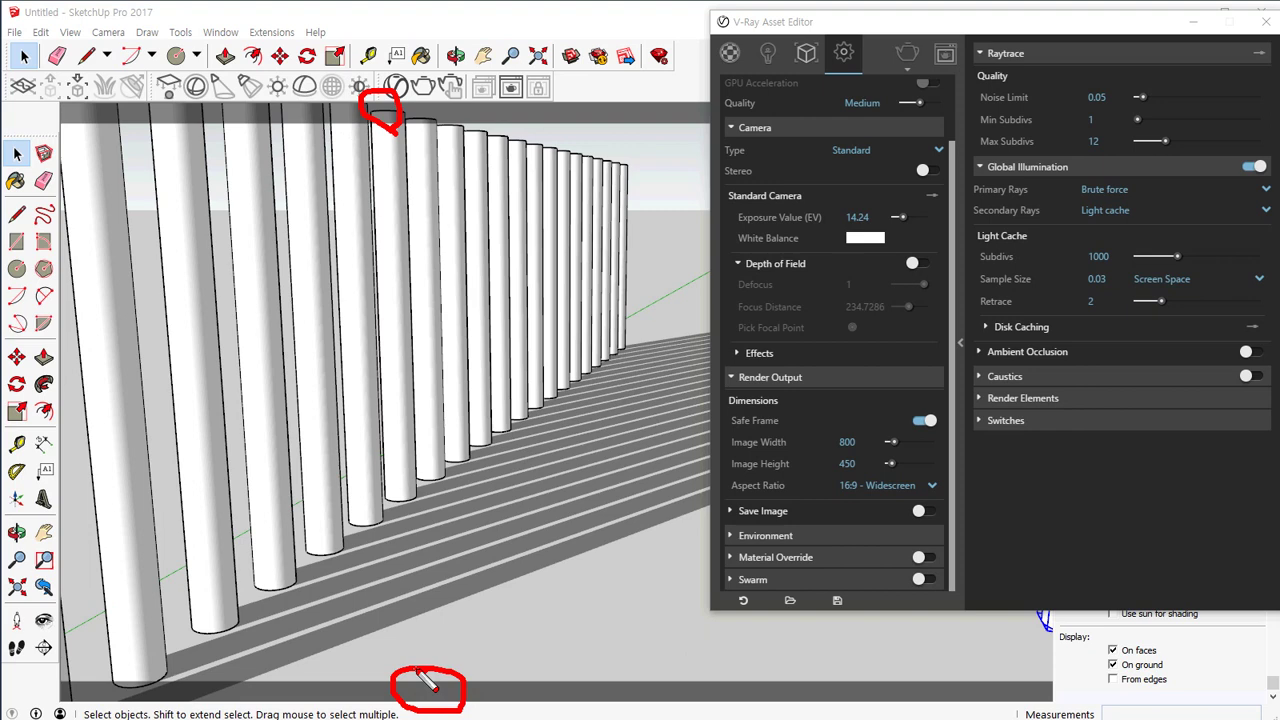
mouse_move(498, 126)
left_mouse_down()
mouse_move(566, 126)
mouse_move(516, 398)
mouse_move(502, 675)
mouse_move(545, 688)
left_mouse_up()
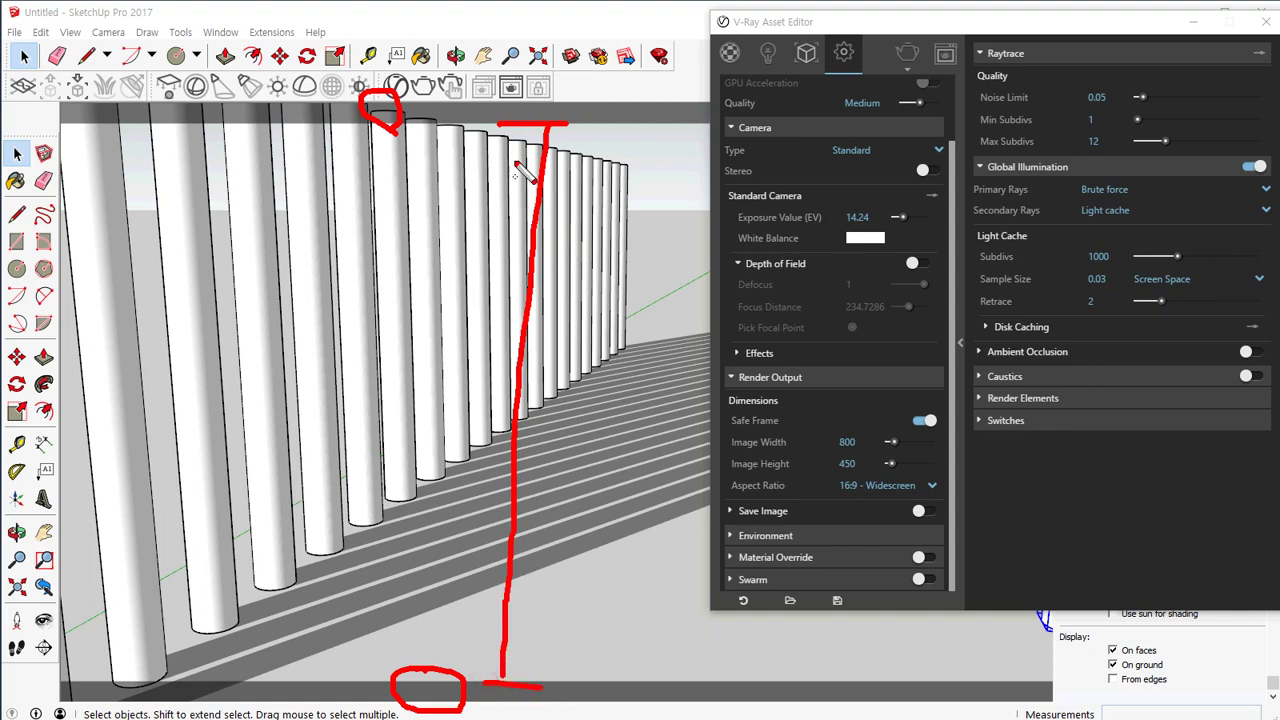
mouse_move(562, 122)
left_mouse_down()
mouse_move(528, 84)
mouse_move(552, 118)
left_mouse_up()
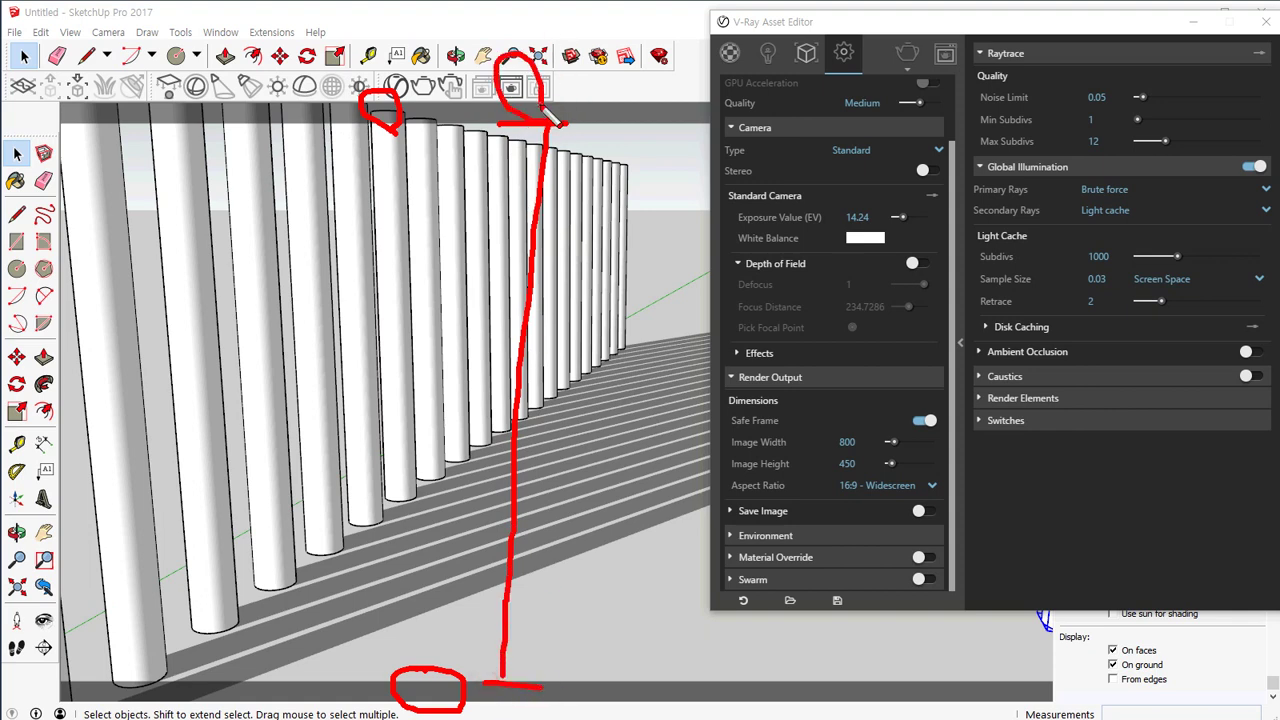
left_click_drag(516, 128, 517, 592)
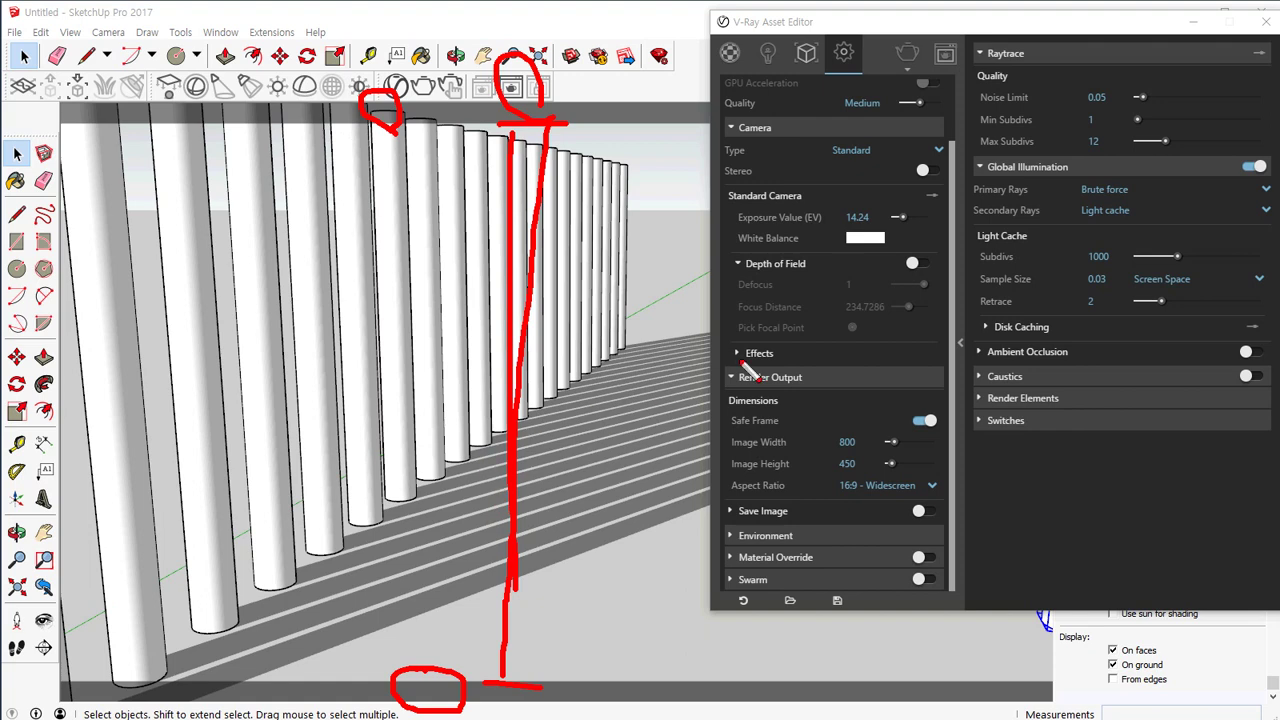
key("Escape")
Turn Safe Frame off and back on to compare the viewport framing.
left_click(920, 421)
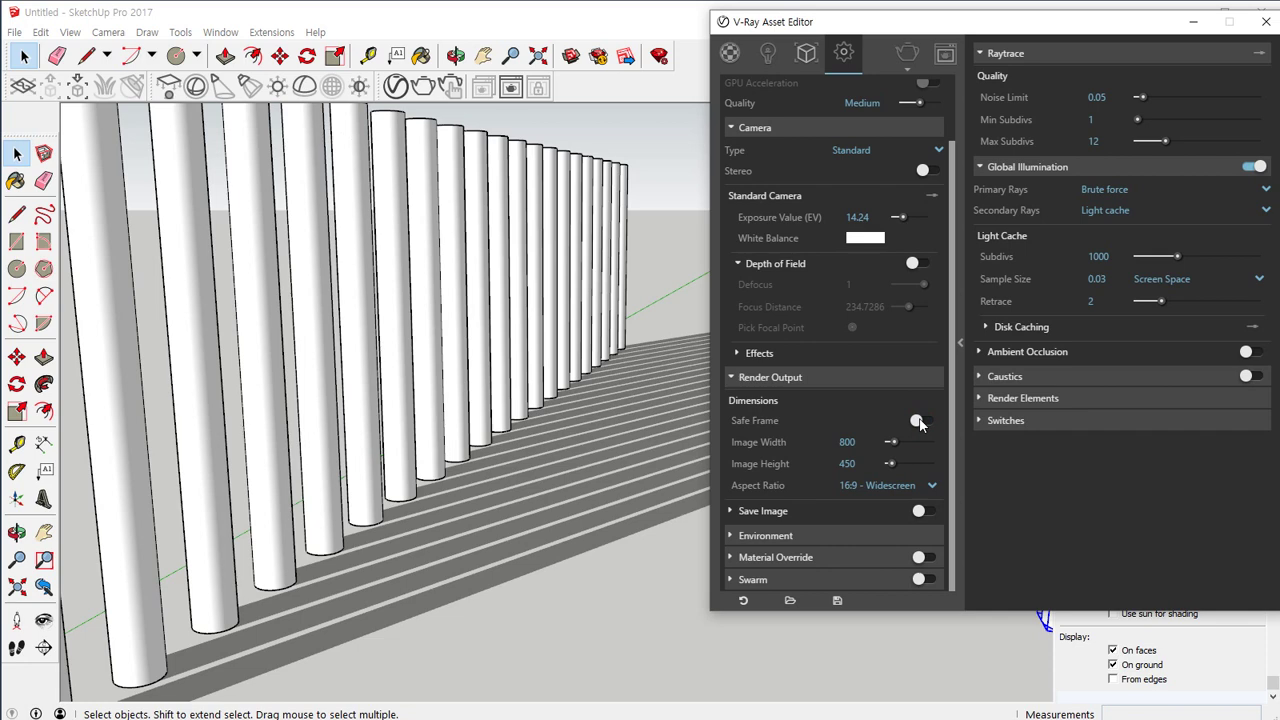
left_click(920, 421)
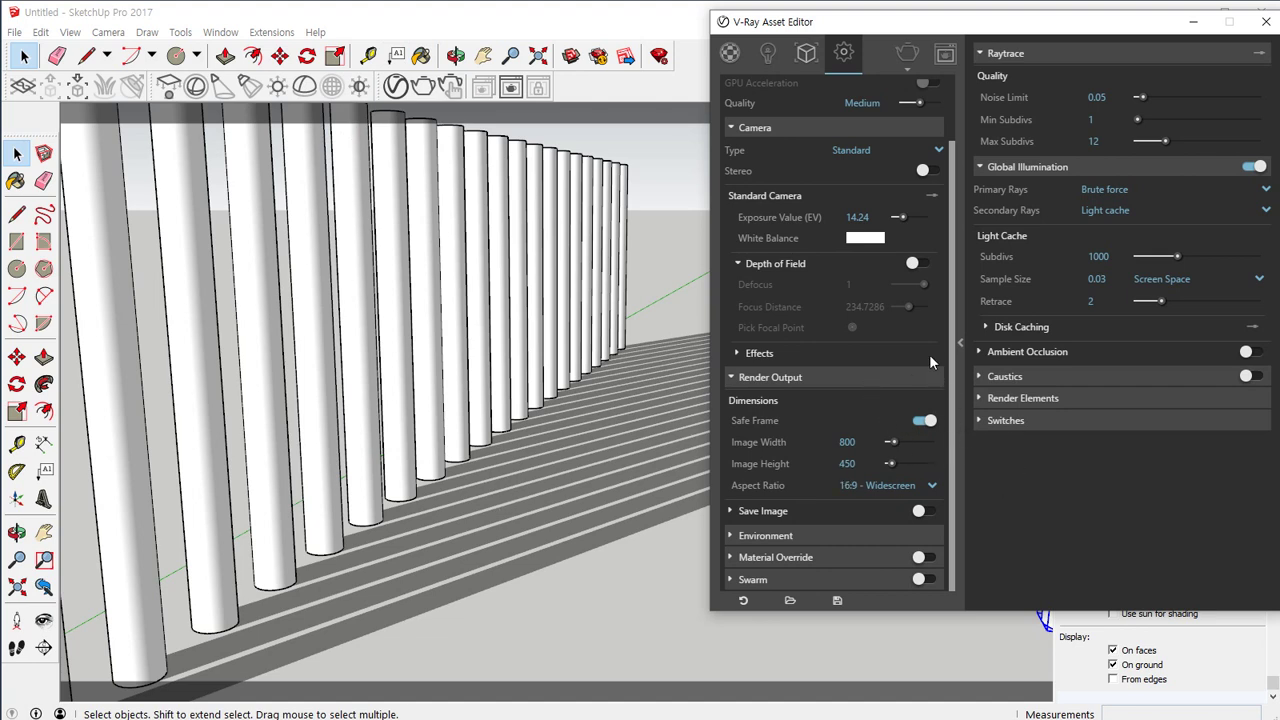
Export the column view with Safe Frame on as a 2D graphic named Untitled.png in the Documents folder.
left_click(14, 32)
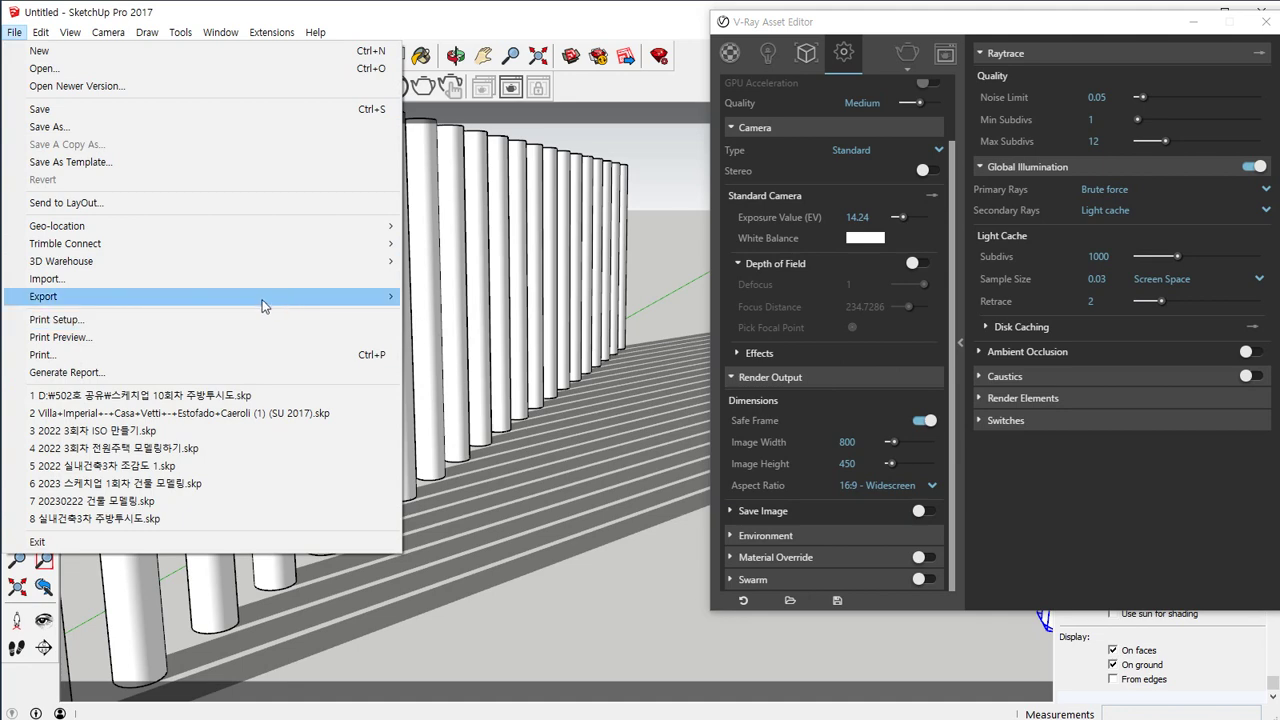
mouse_move(262, 310)
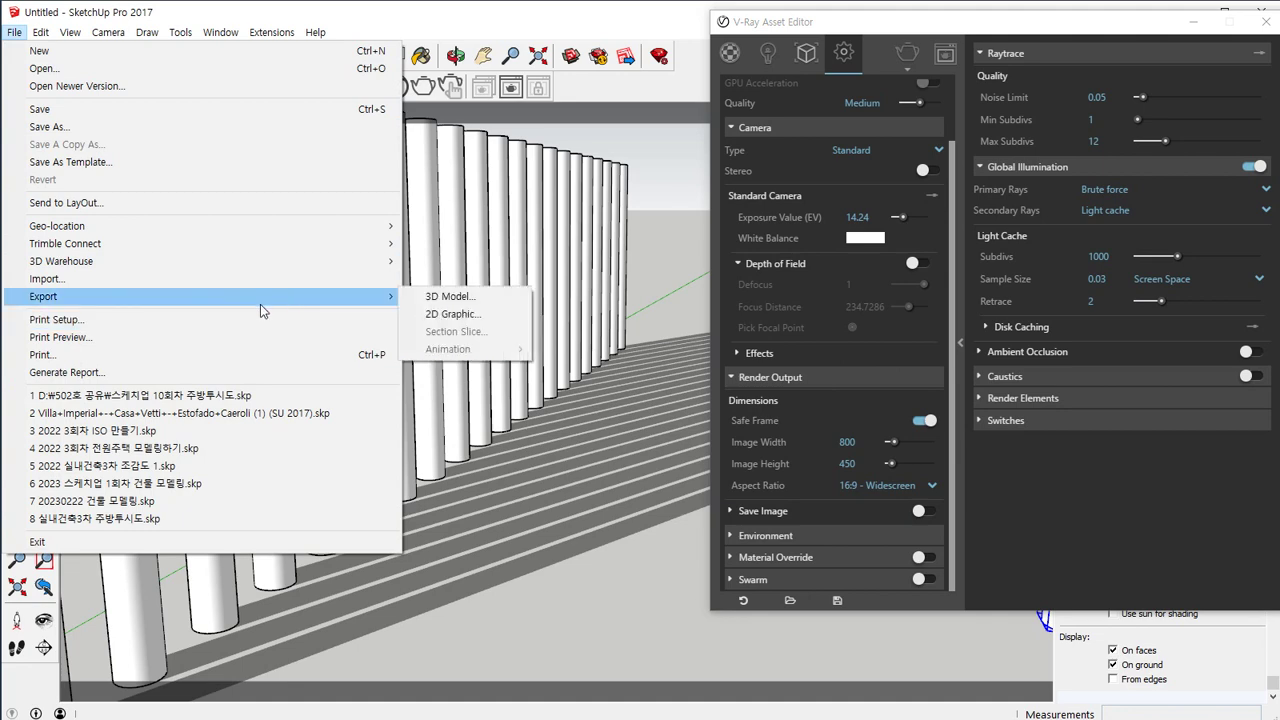
left_click(427, 321)
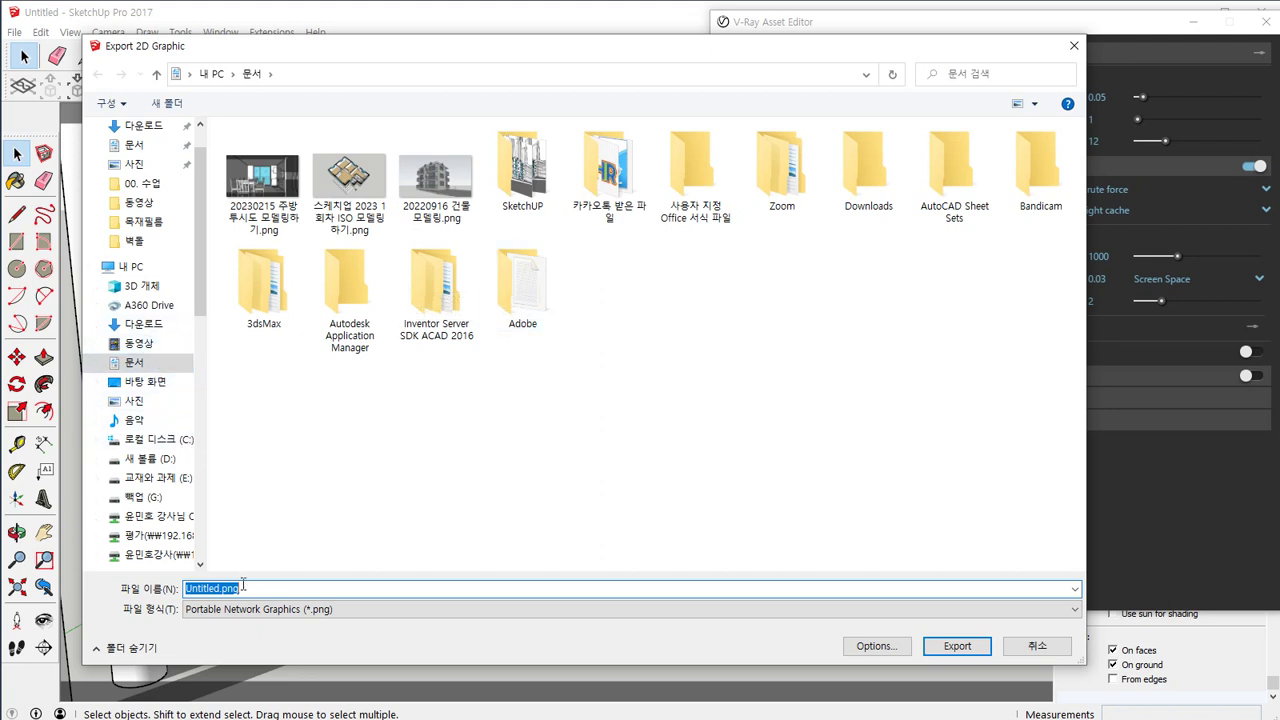
left_click(960, 647)
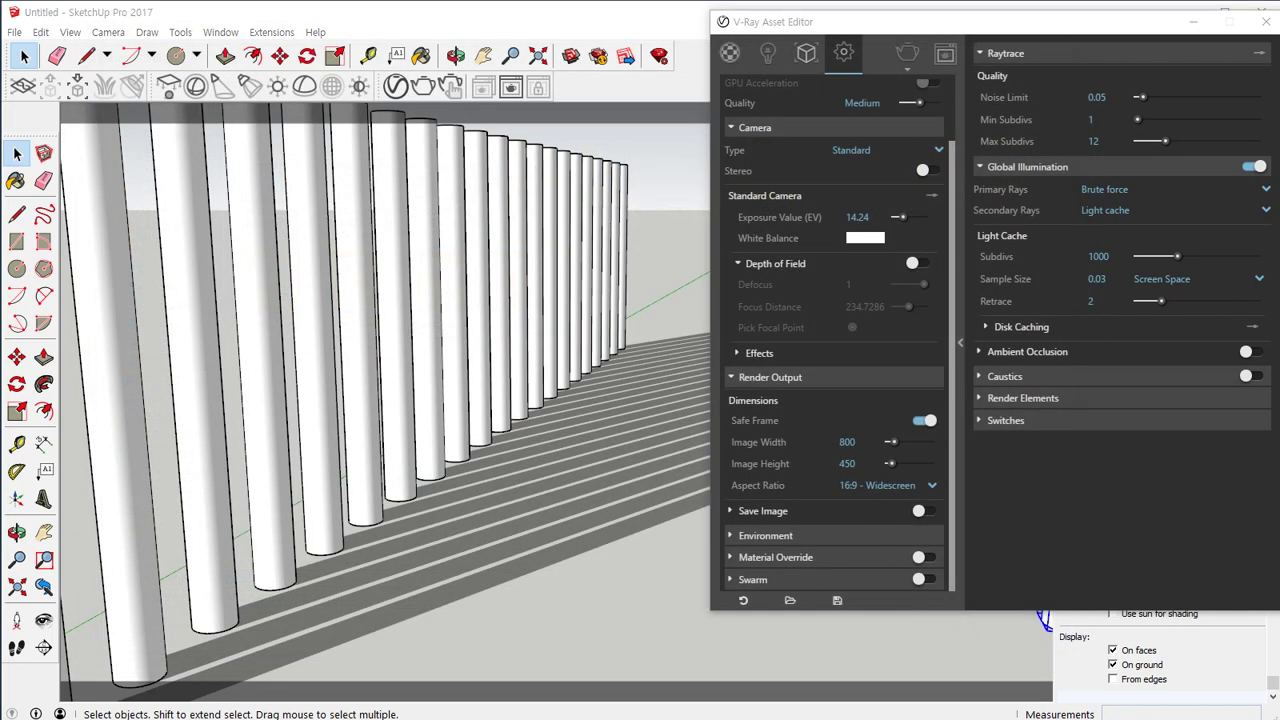
Open the exported Untitled.png from the Documents folder in File Explorer, check its framing, and close the image.
left_click_drag(0, 147, 738, 137)
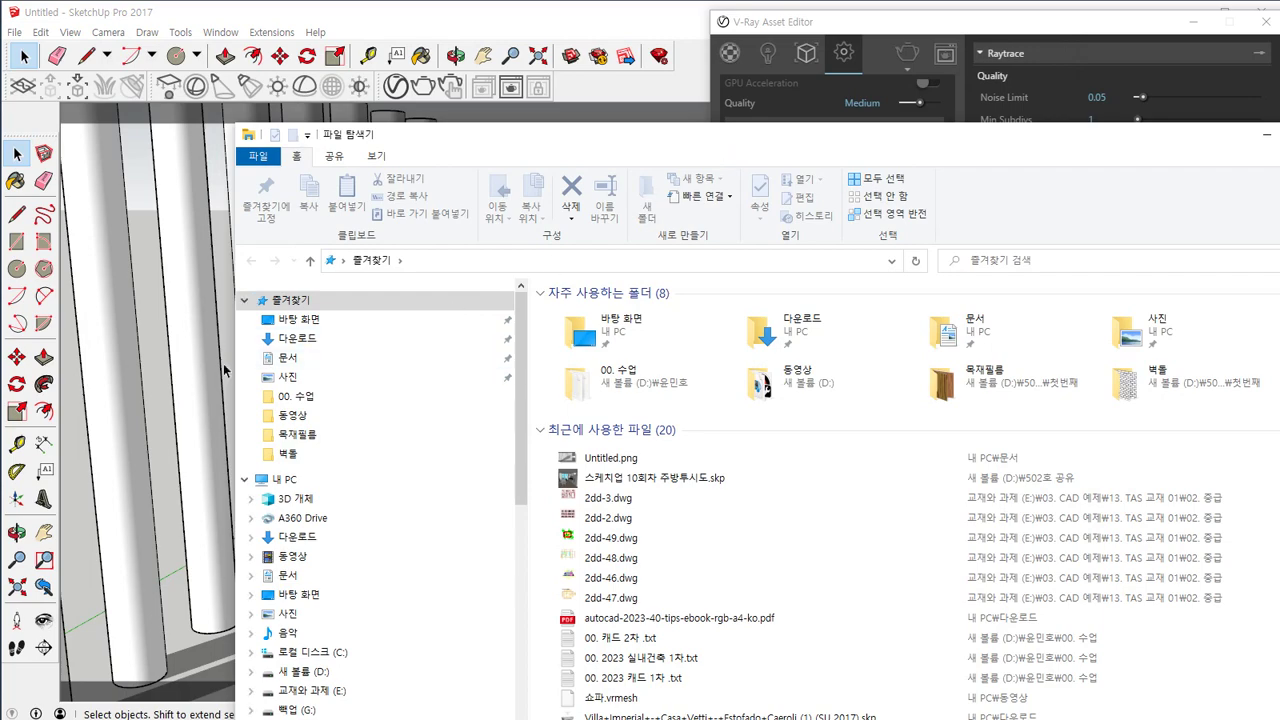
left_click(289, 360)
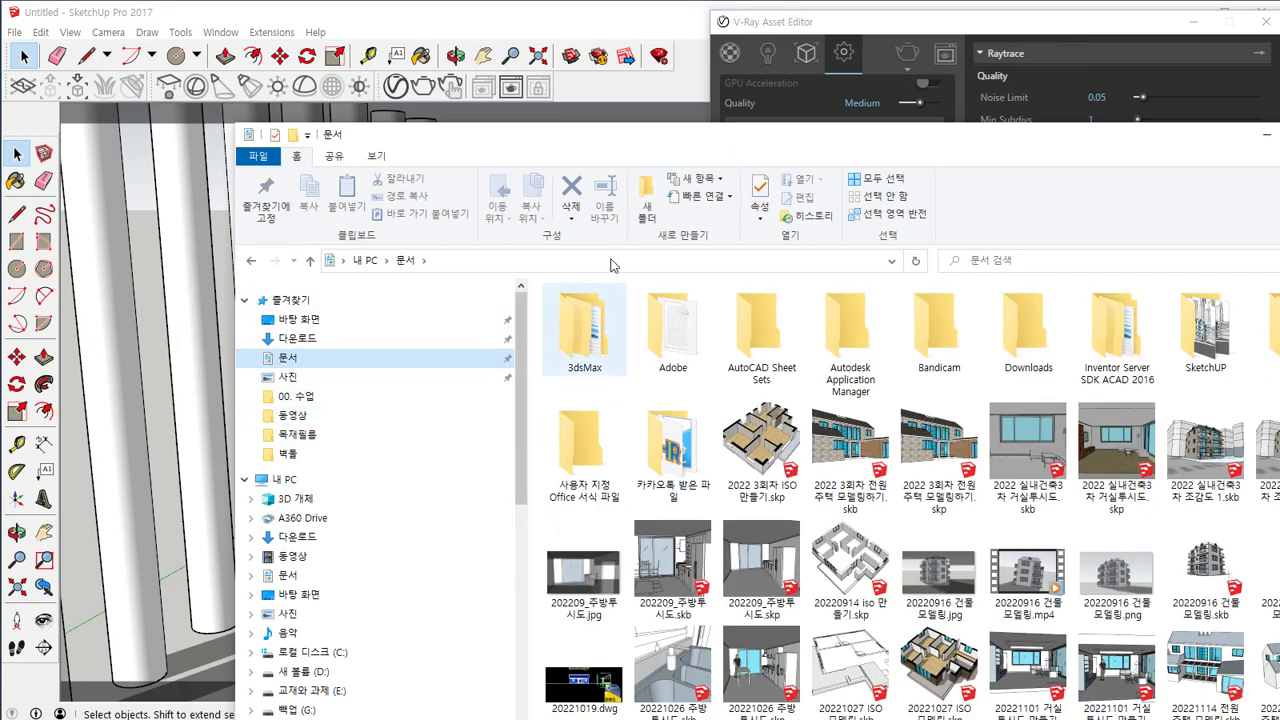
left_click_drag(629, 150, 423, 49)
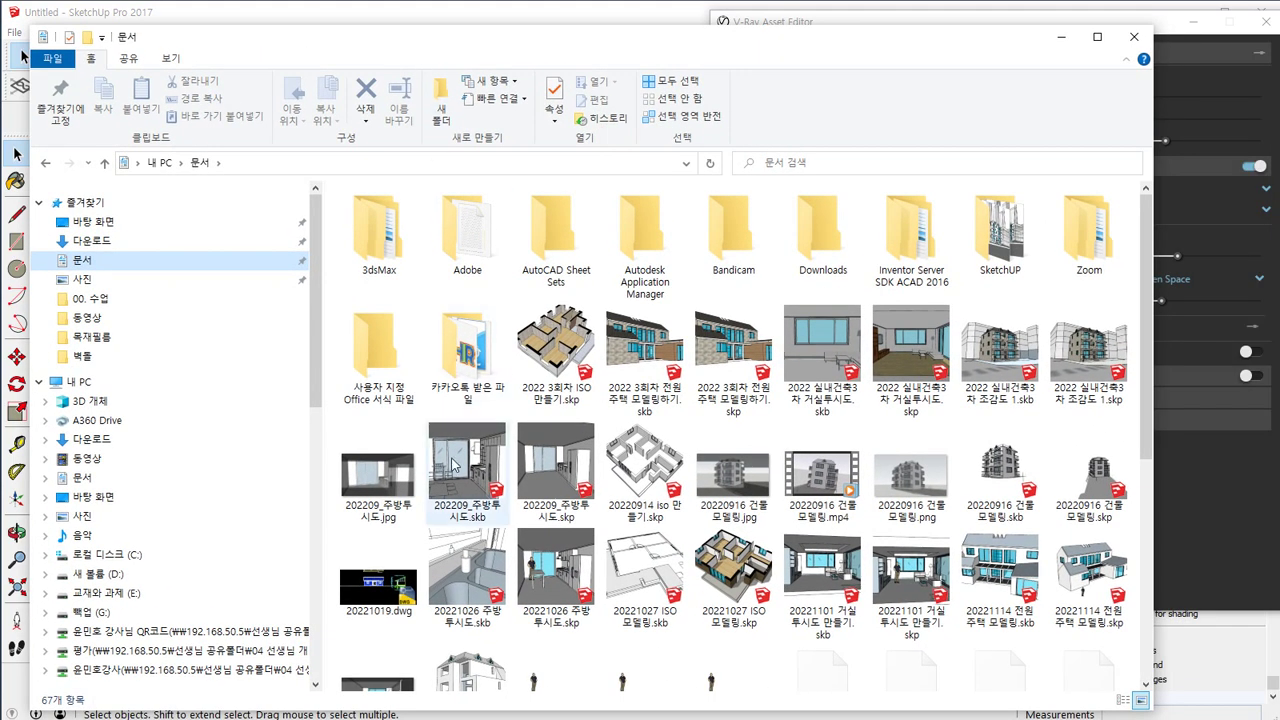
scroll(611, 476, "down", 5)
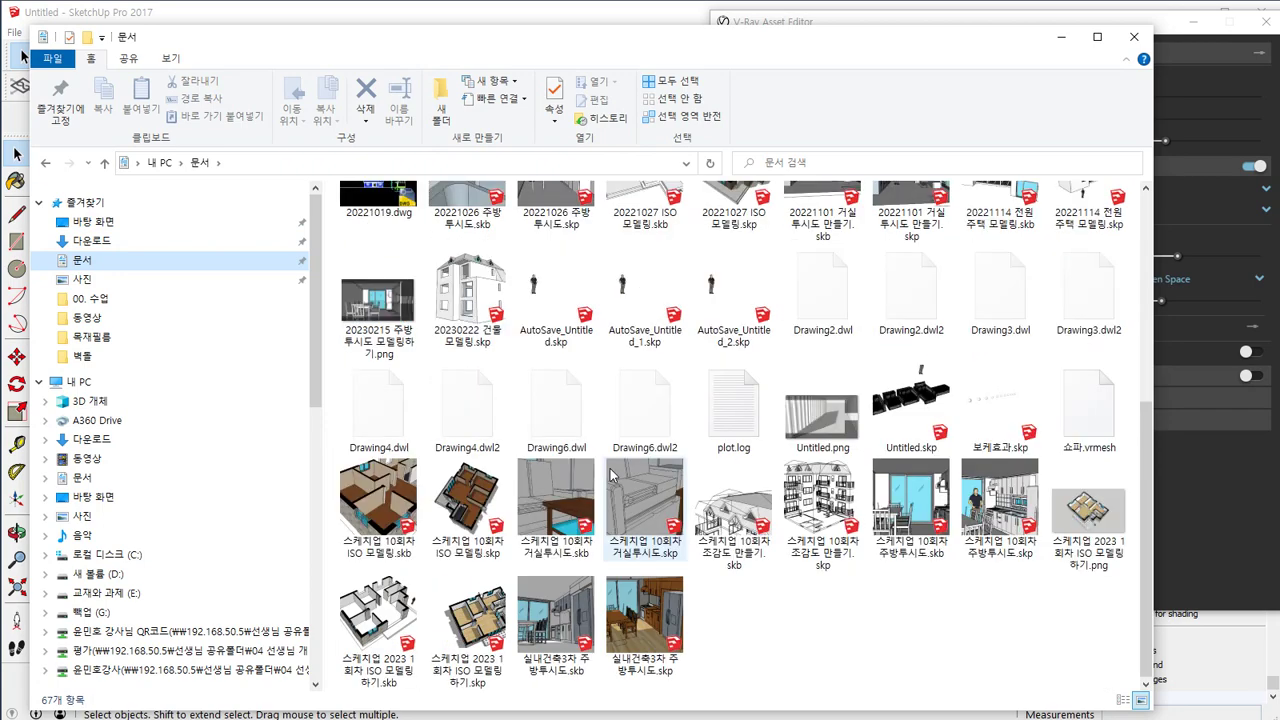
left_click(838, 418)
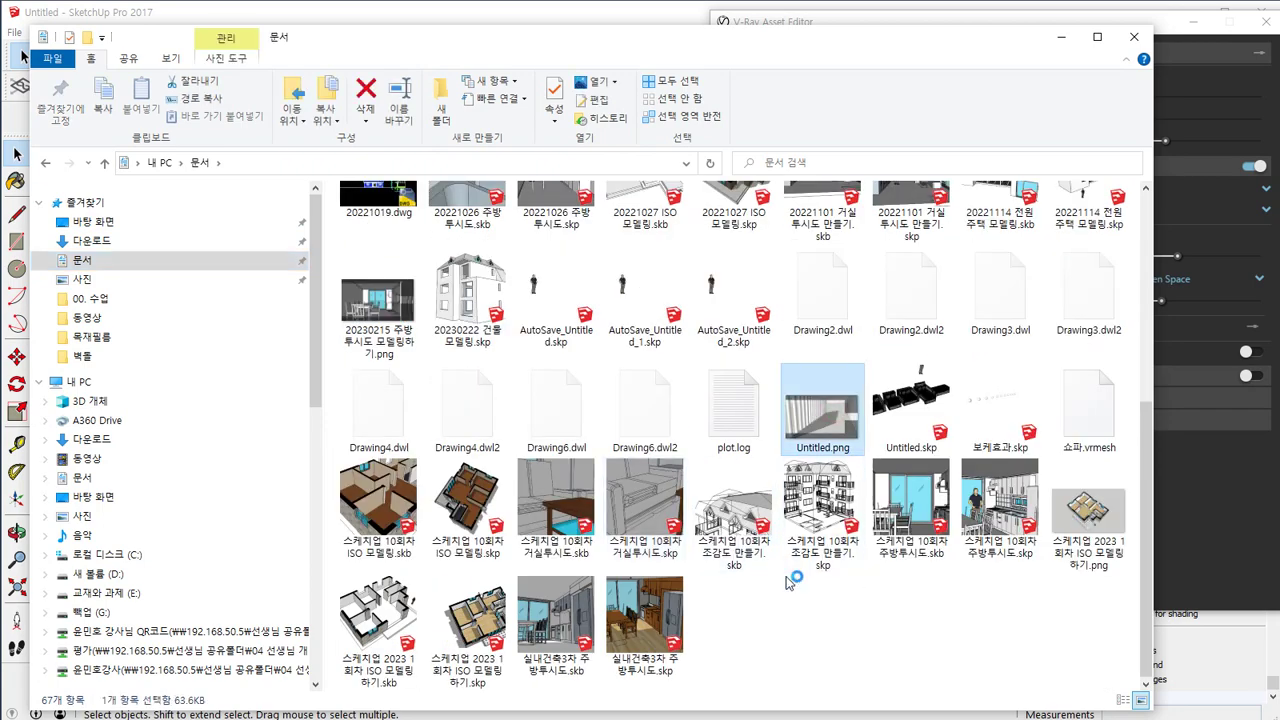
key("Return")
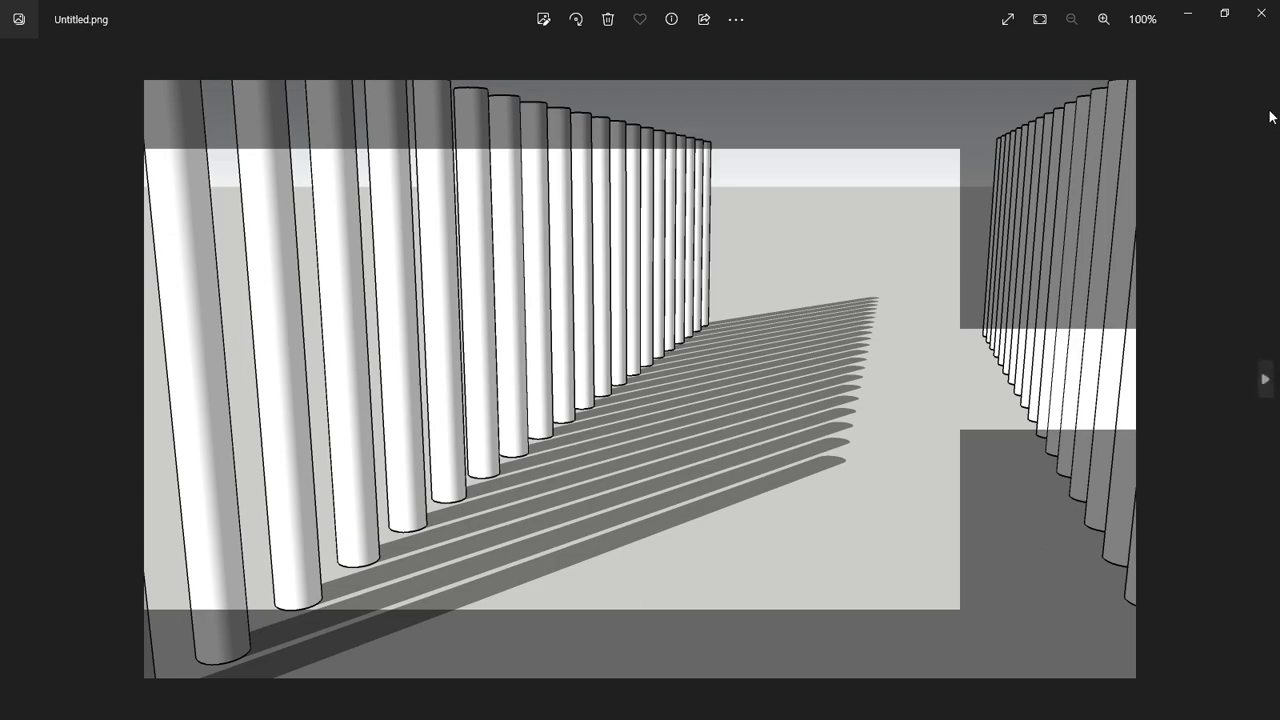
left_click(1261, 13)
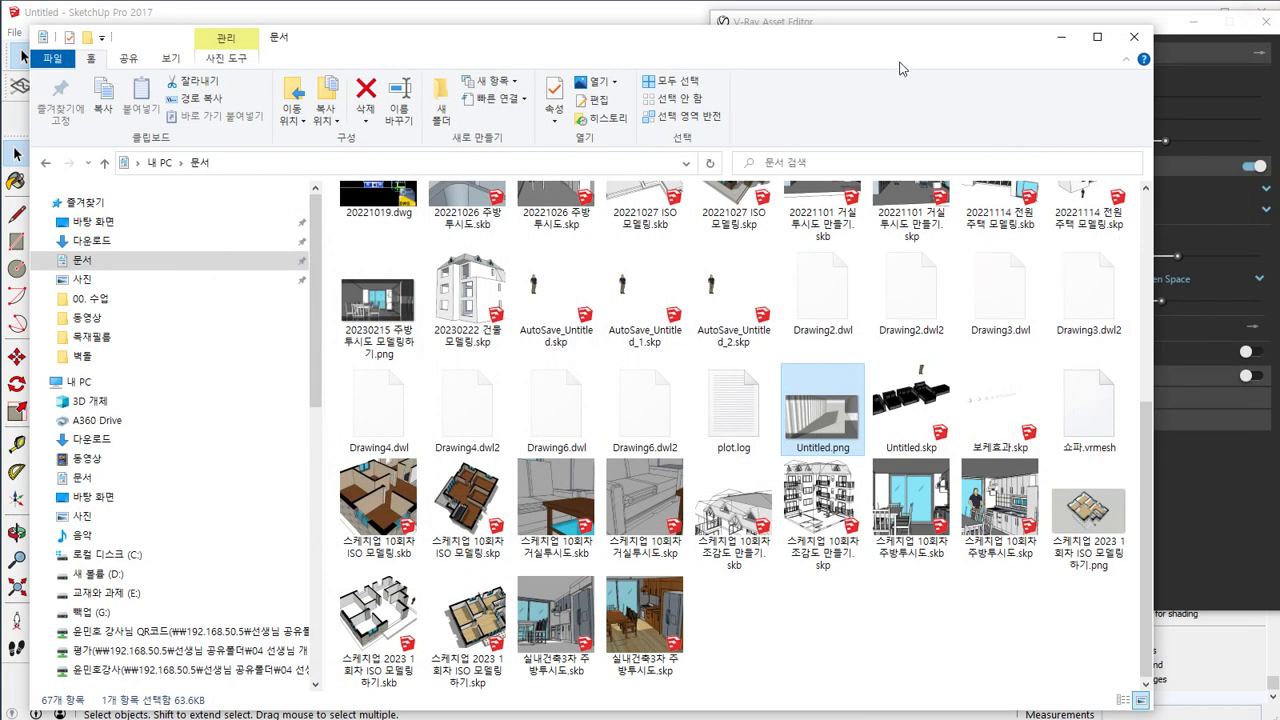
Back in SketchUp, turn Safe Frame off and export the view as a 2D graphic, overwriting Untitled.png.
left_click(578, 3)
left_click(929, 421)
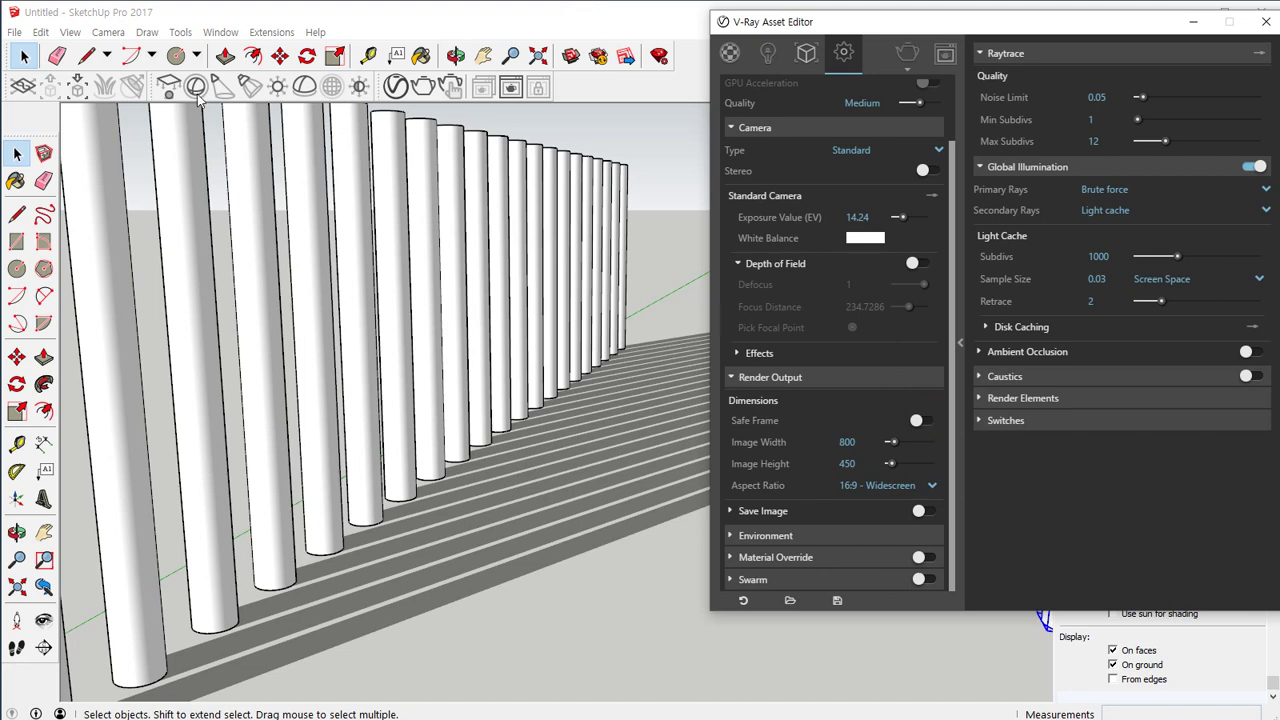
left_click(14, 32)
mouse_move(103, 300)
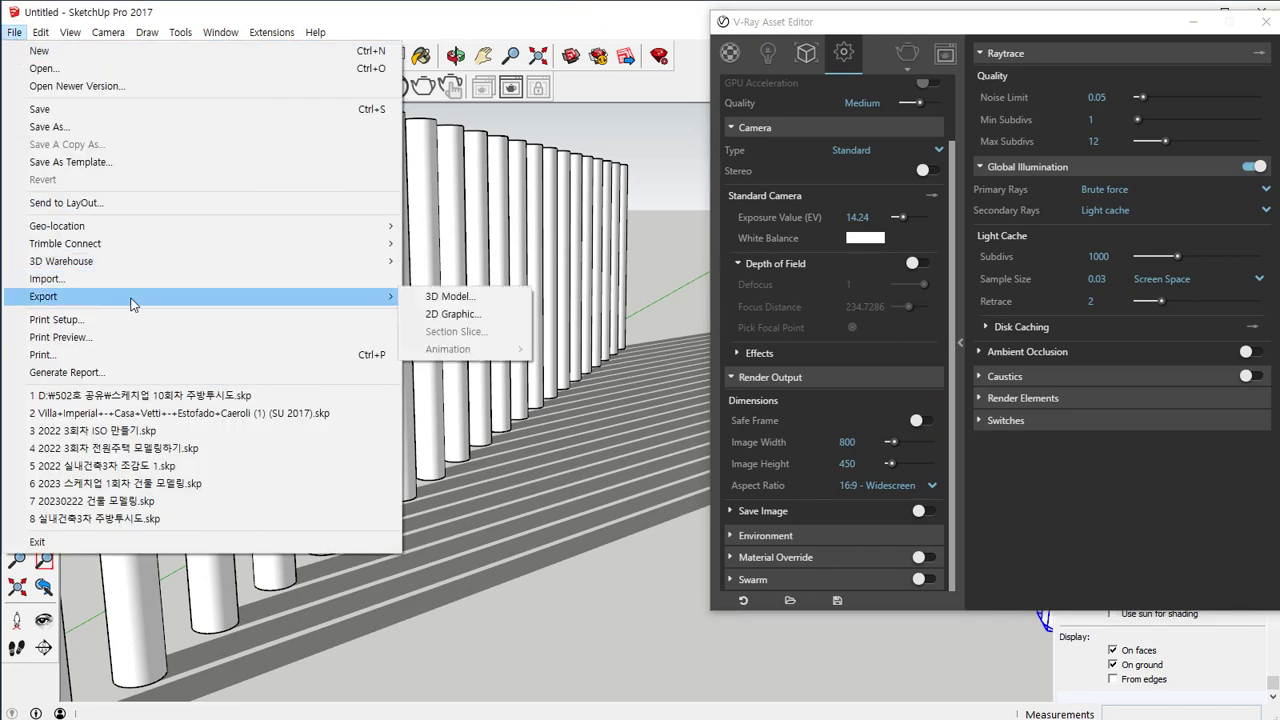
left_click(495, 322)
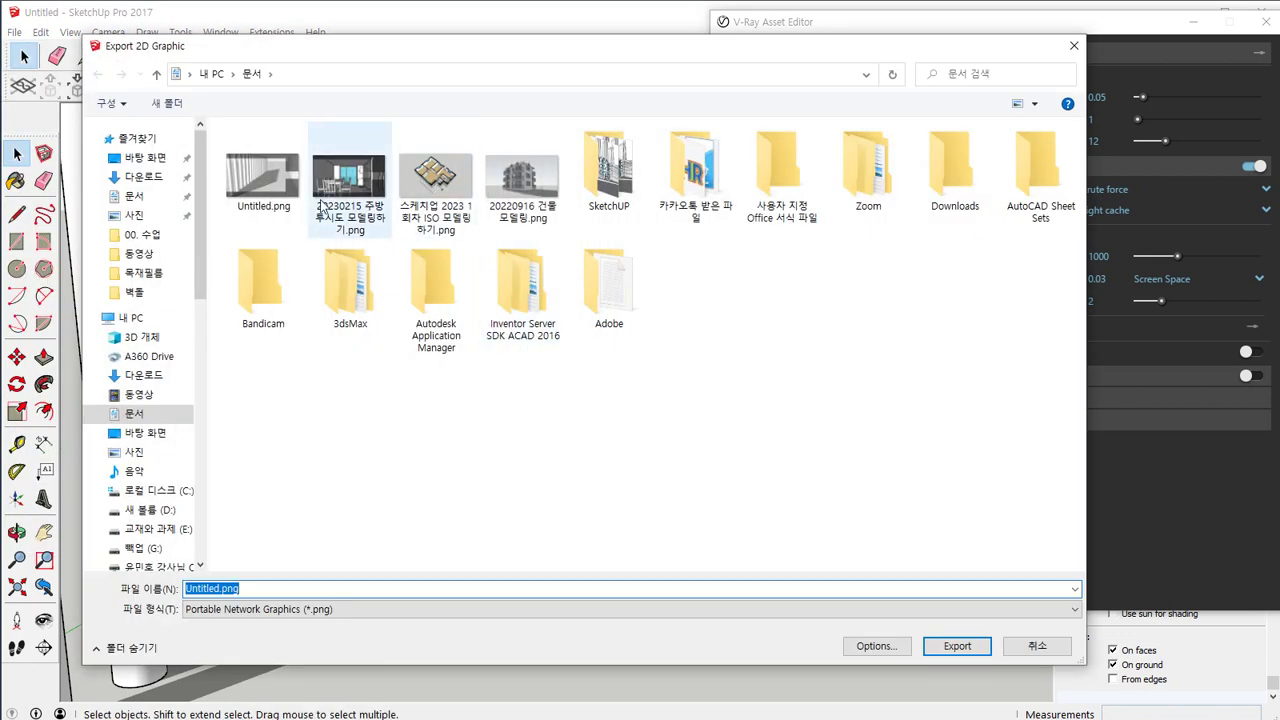
left_click(262, 168)
left_click(963, 650)
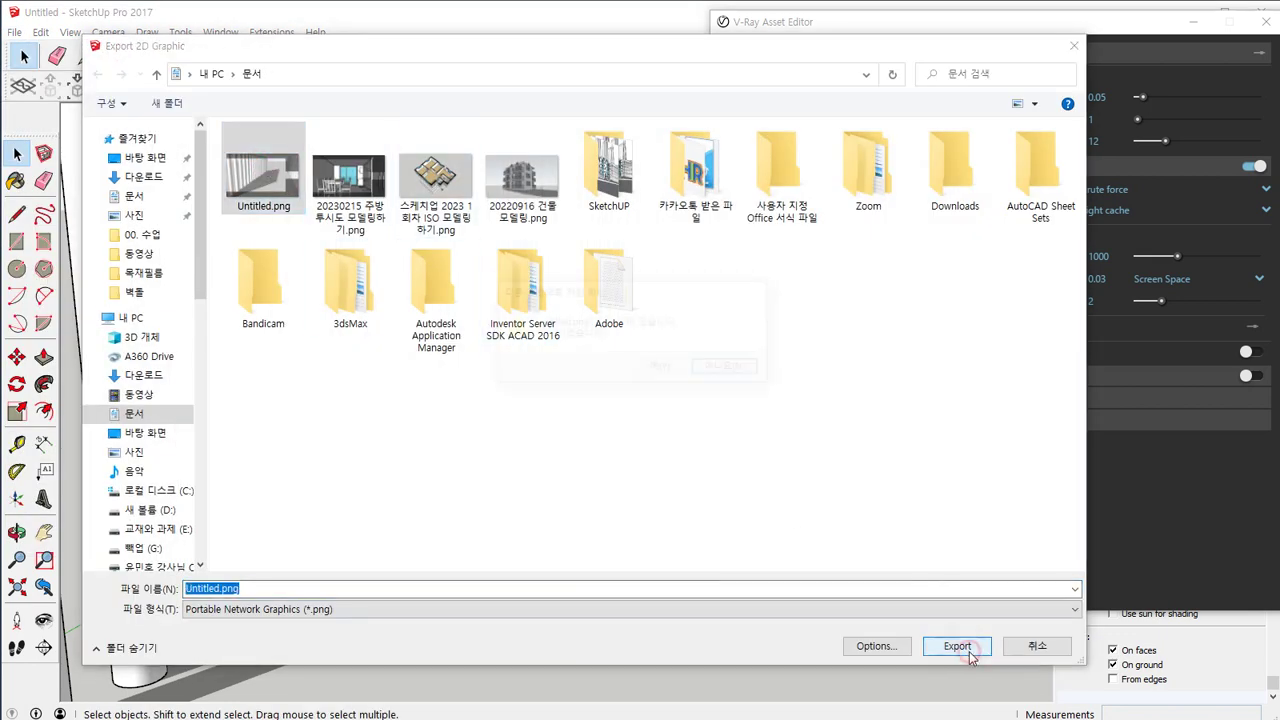
left_click(658, 371)
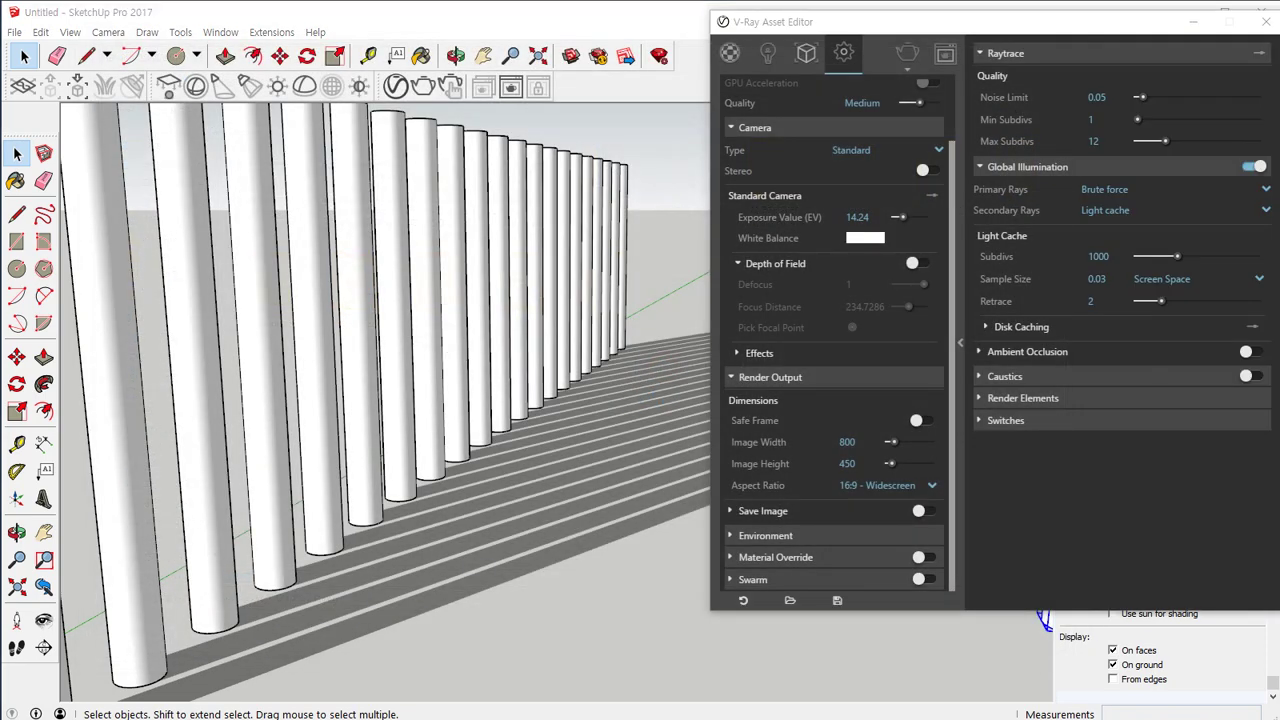
Switch to File Explorer and check the thumbnail of the re-exported Untitled.png in the Documents folder.
key("alt+Tab")
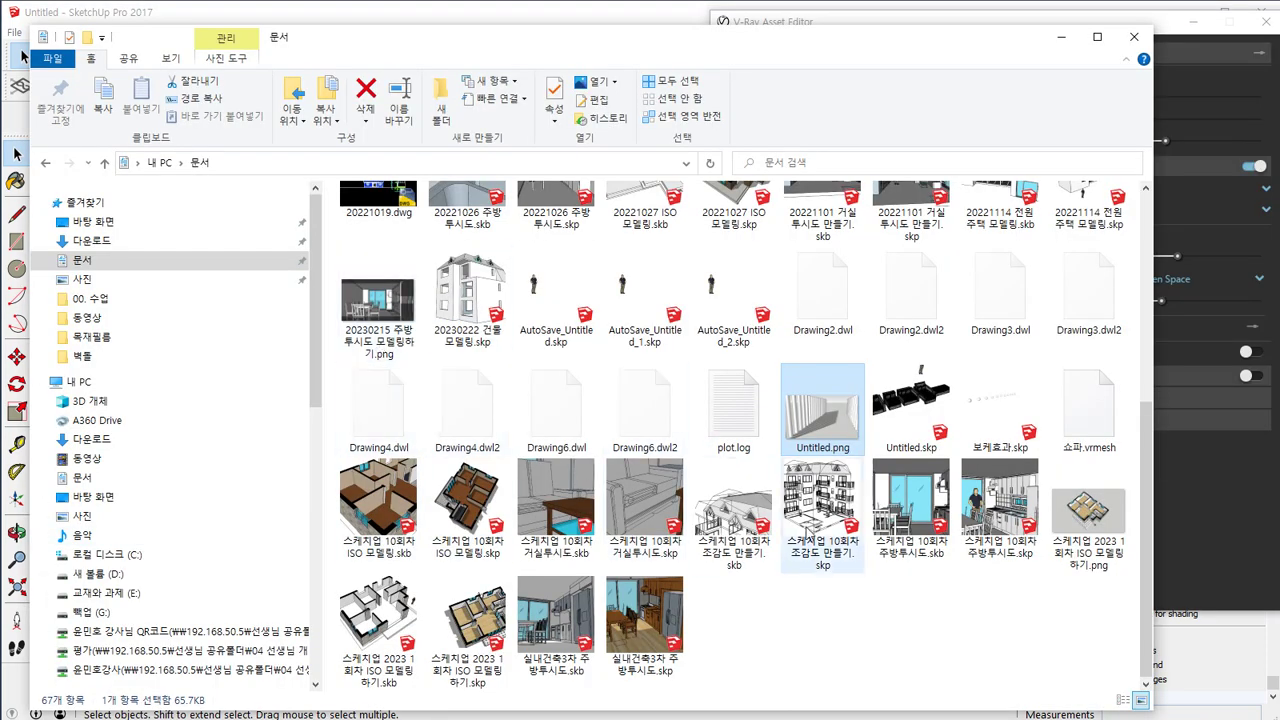
scroll(888, 625, "up", 2)
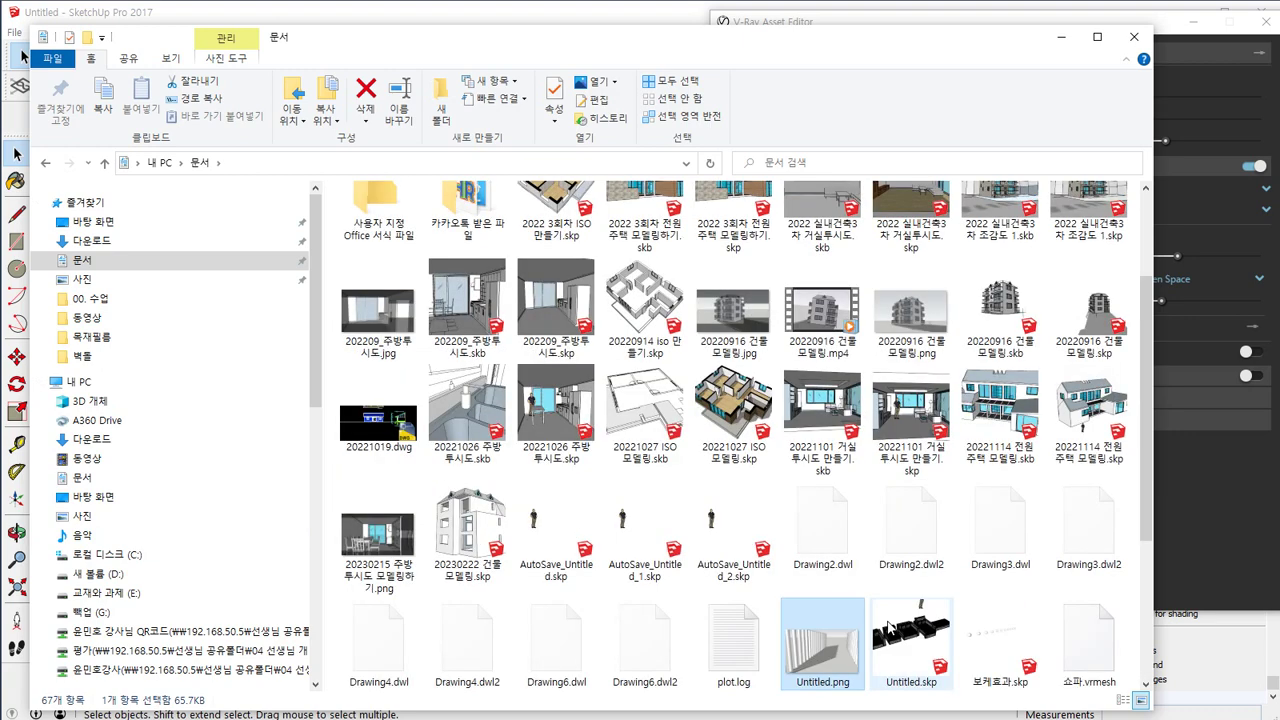
scroll(560, 420, "down", 2)
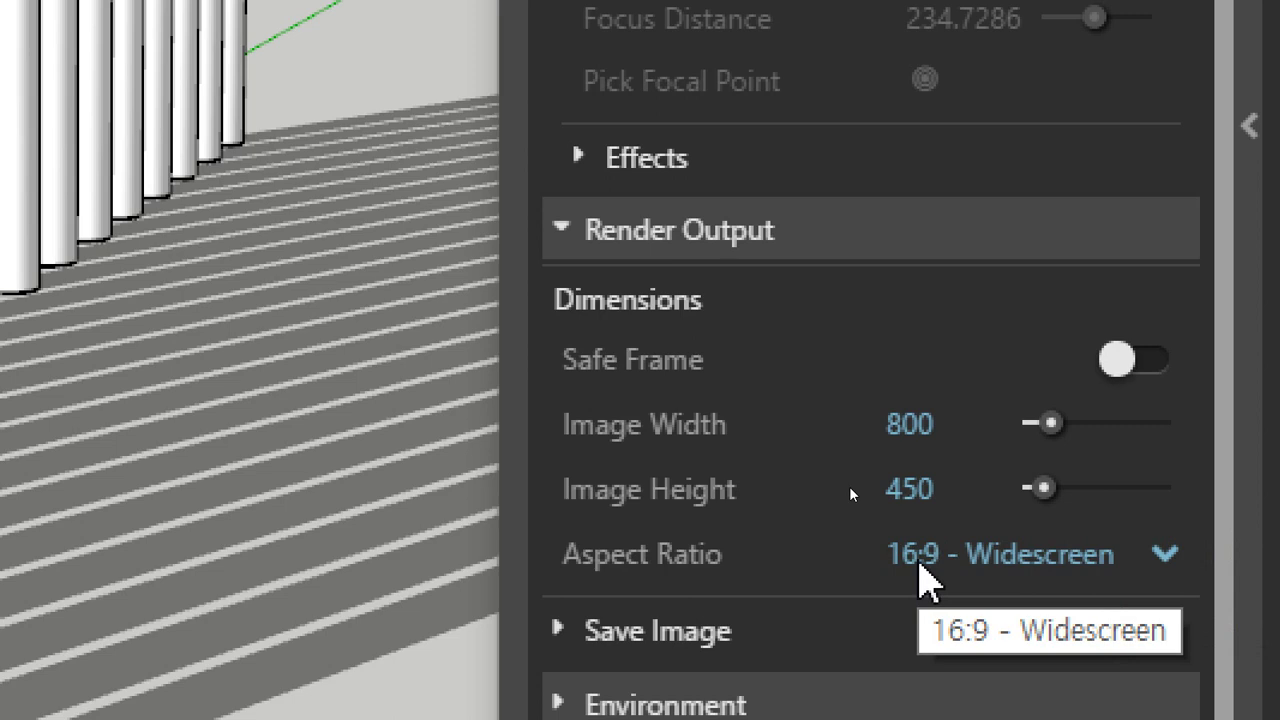
Look through the available render Aspect Ratio options and the camera Effects settings.
left_click(920, 564)
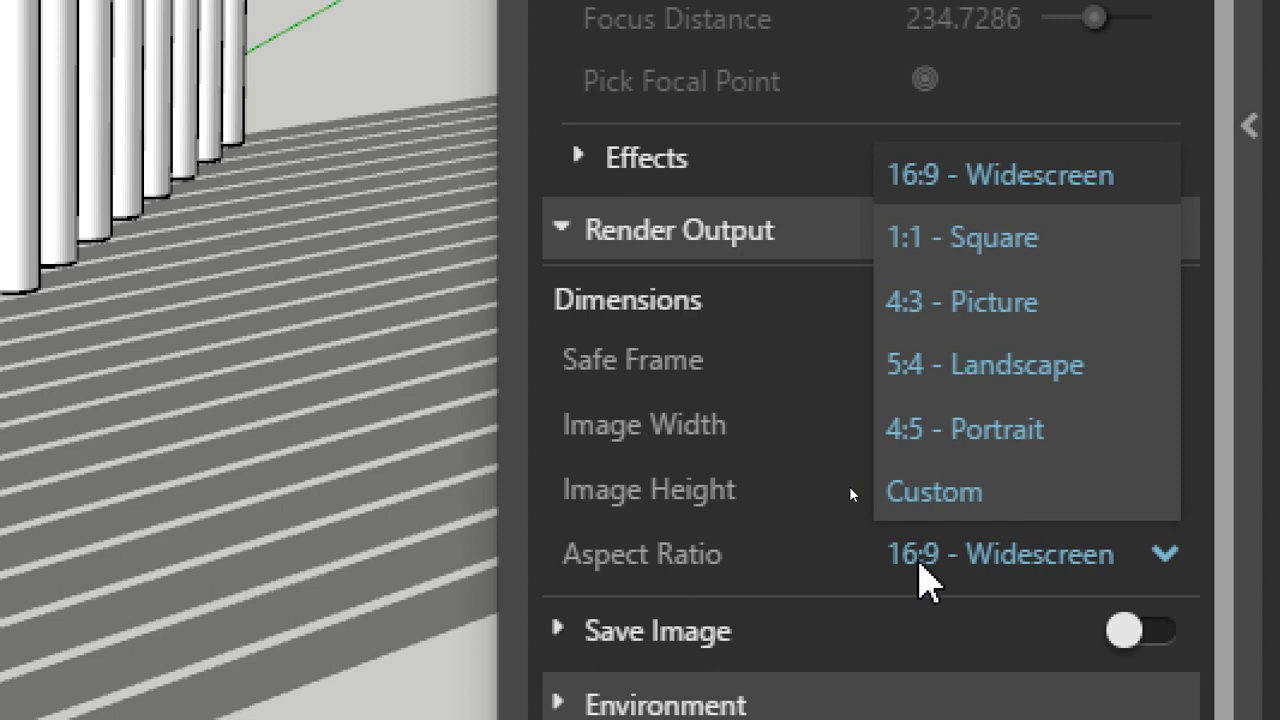
left_click(814, 150)
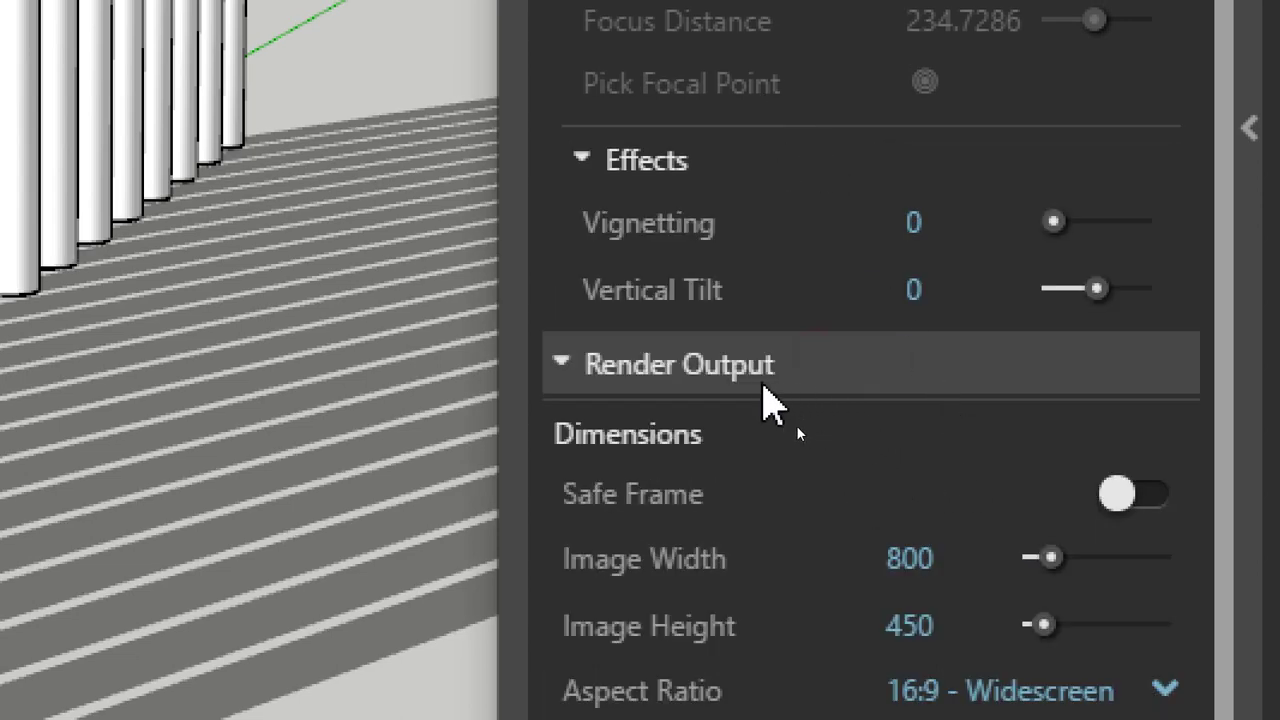
left_click(757, 368)
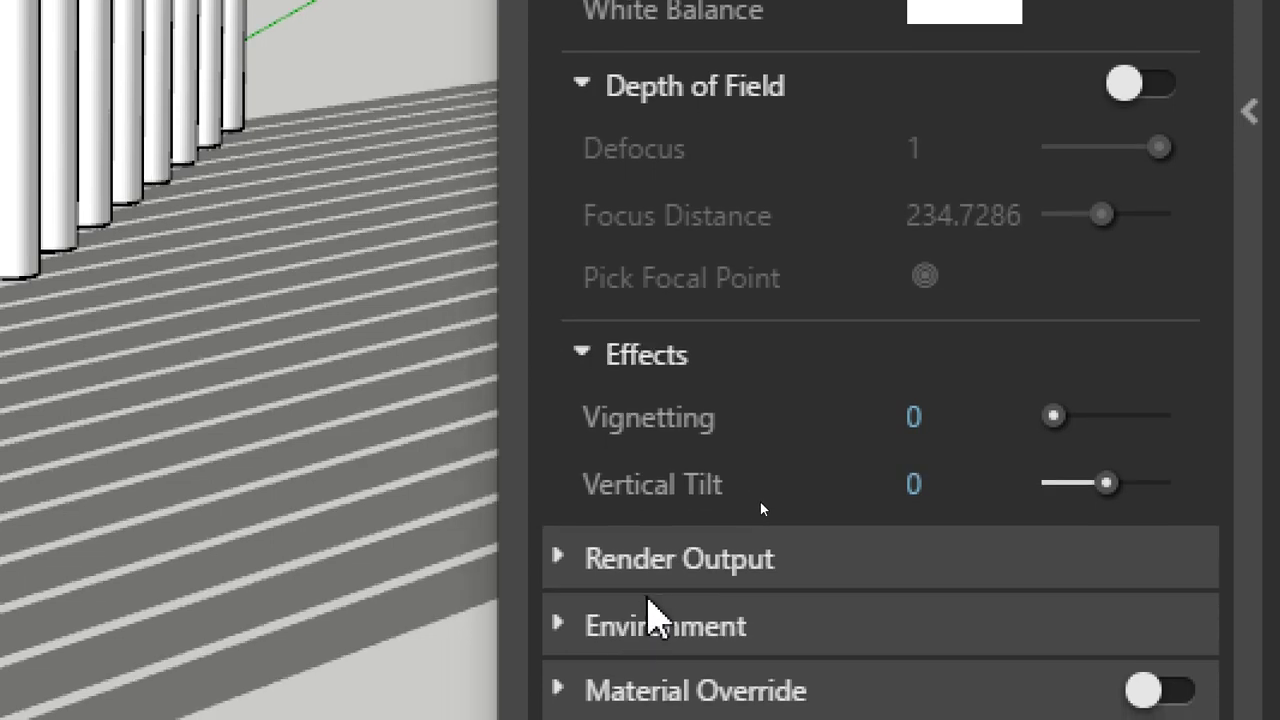
left_click(662, 572)
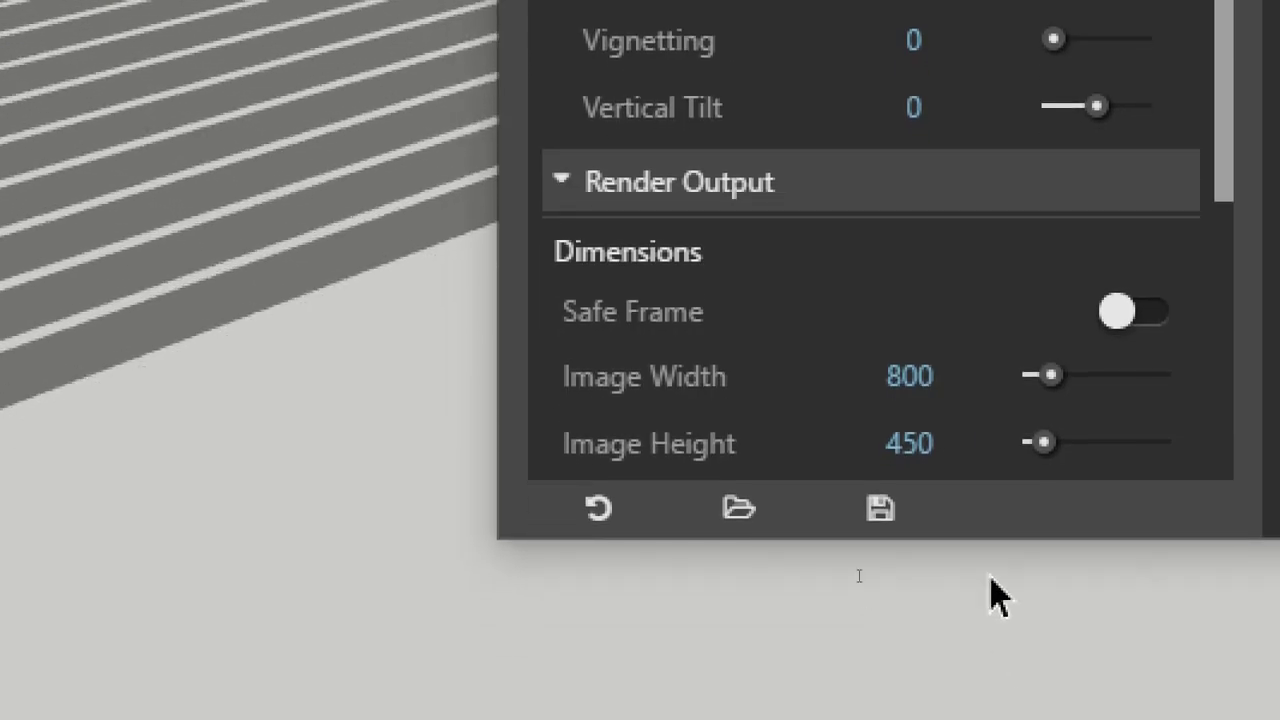
Set the render output Image Width to 2970, keeping the 16:9 - Widescreen aspect ratio.
scroll(936, 445, "down", 3)
left_click(968, 130)
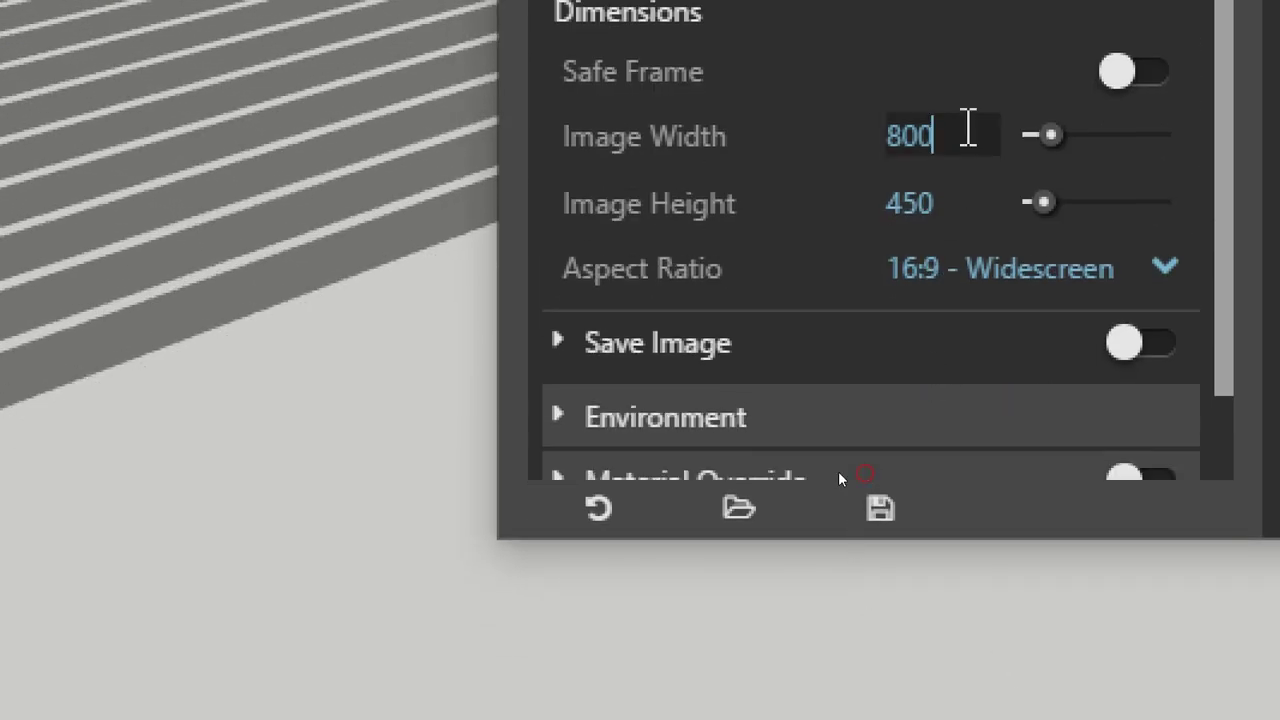
key("ctrl+a")
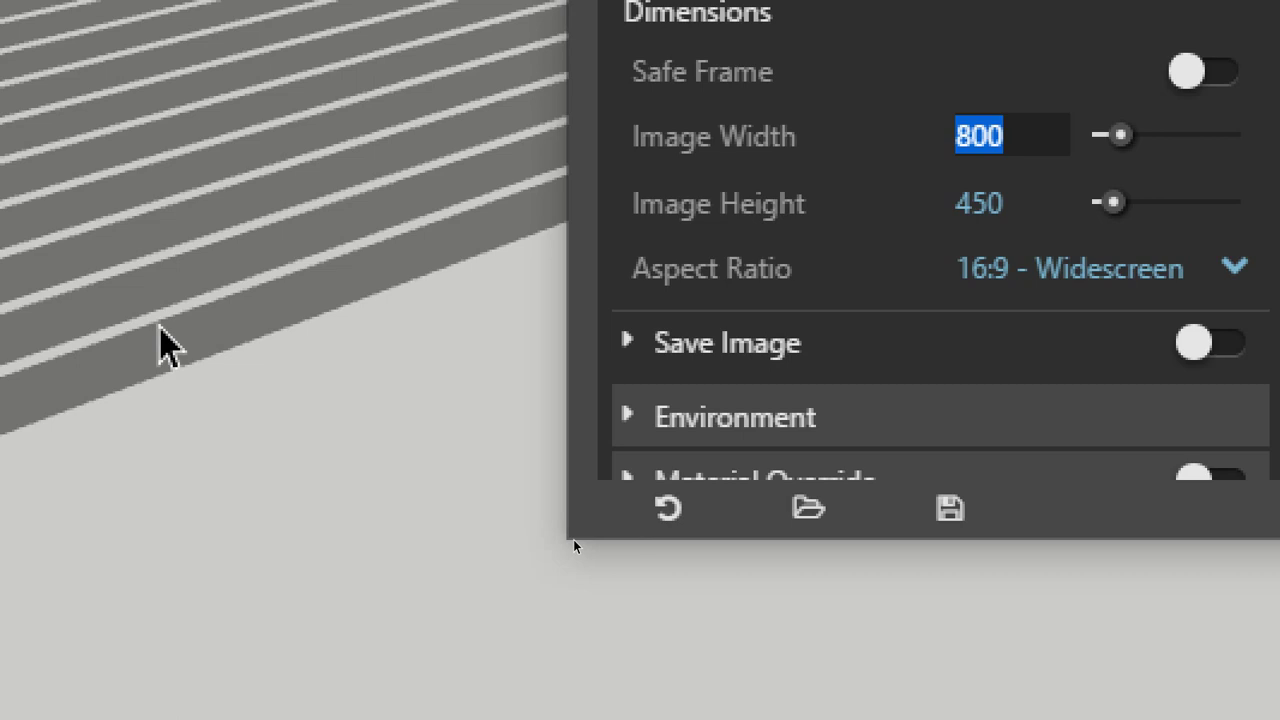
type("2970")
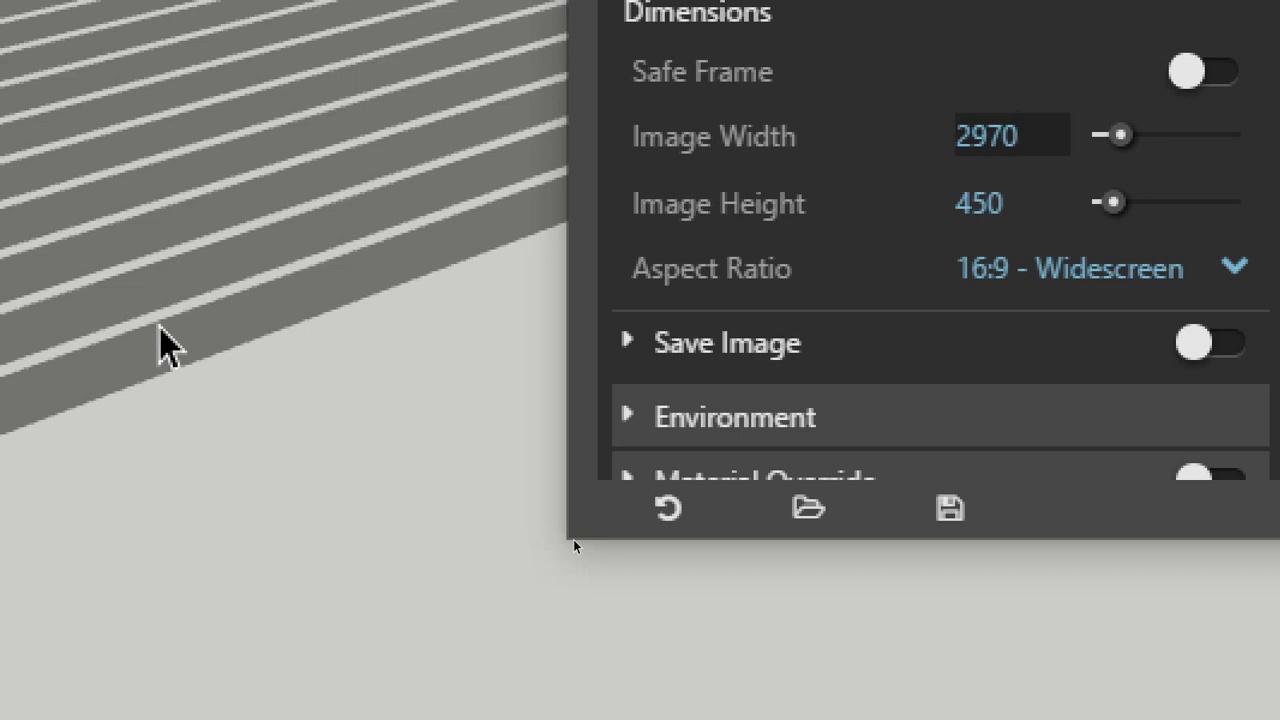
key("Return")
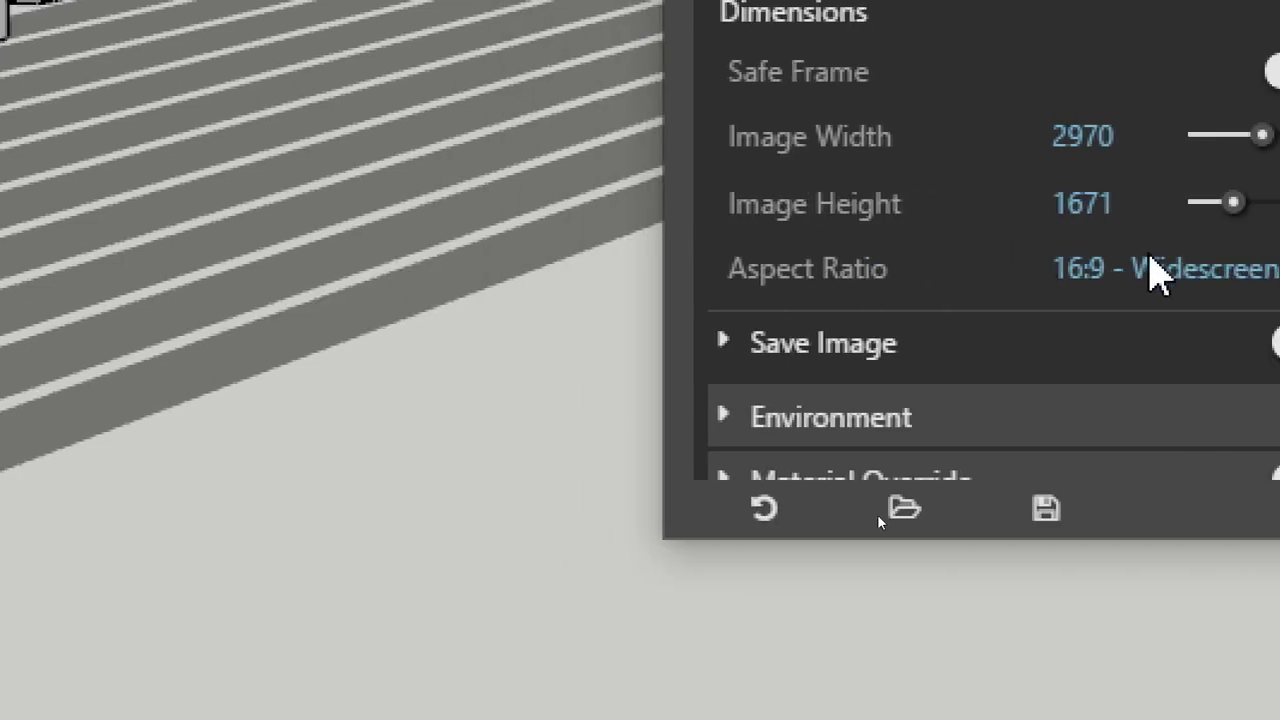
Try an Image Width of 4200 for the render output.
double_click(1120, 136)
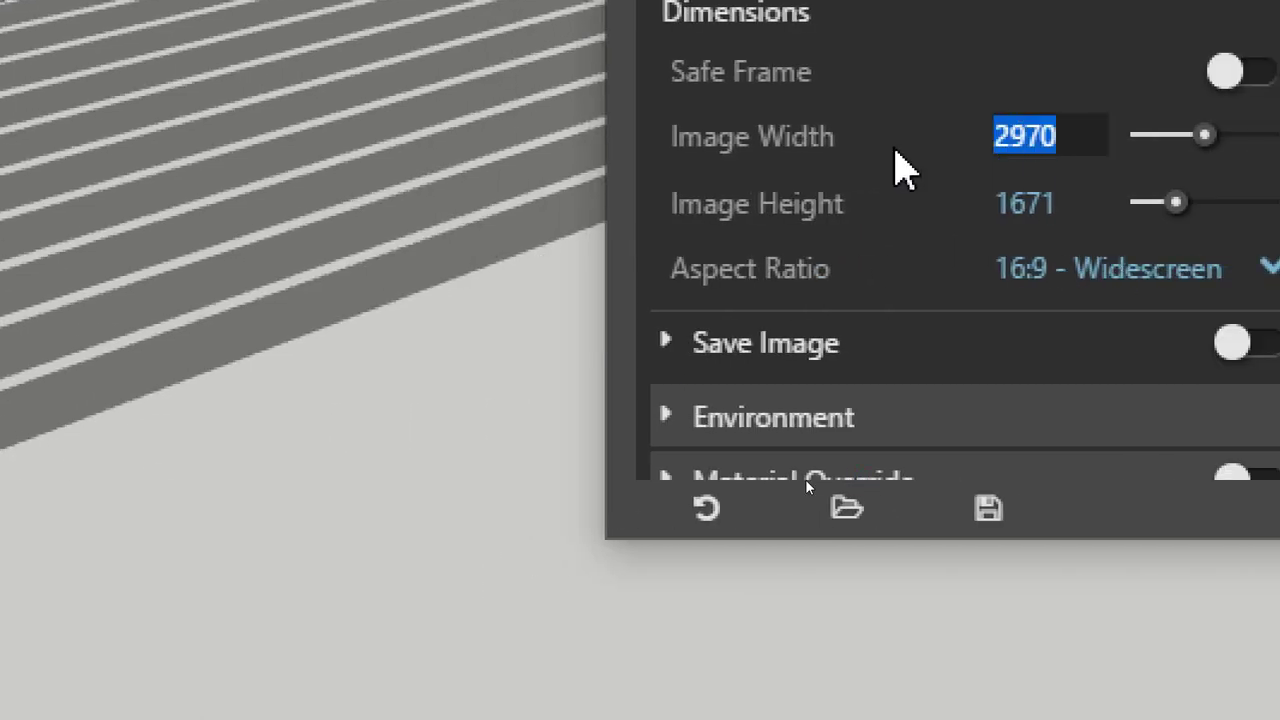
type("4200")
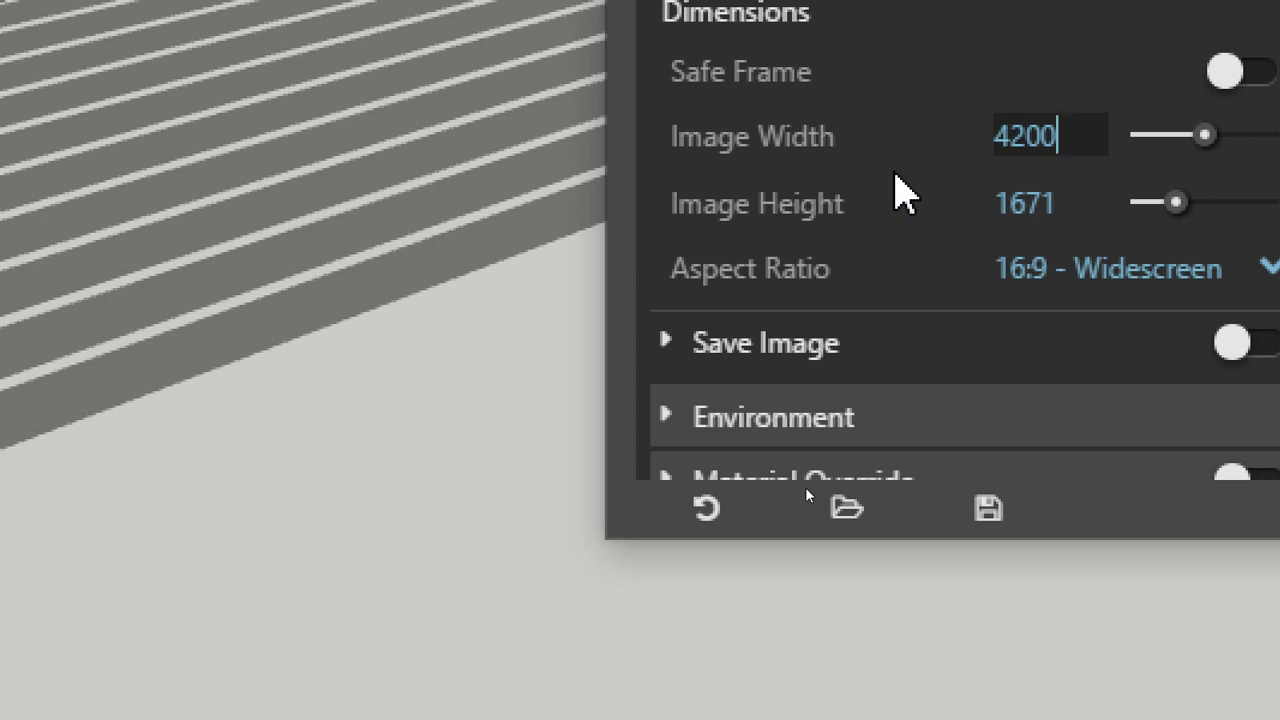
Turn on Save Image with a PNG file named 20230315 in D:\502호 공유, and switch Save Image back off.
left_click(1232, 343)
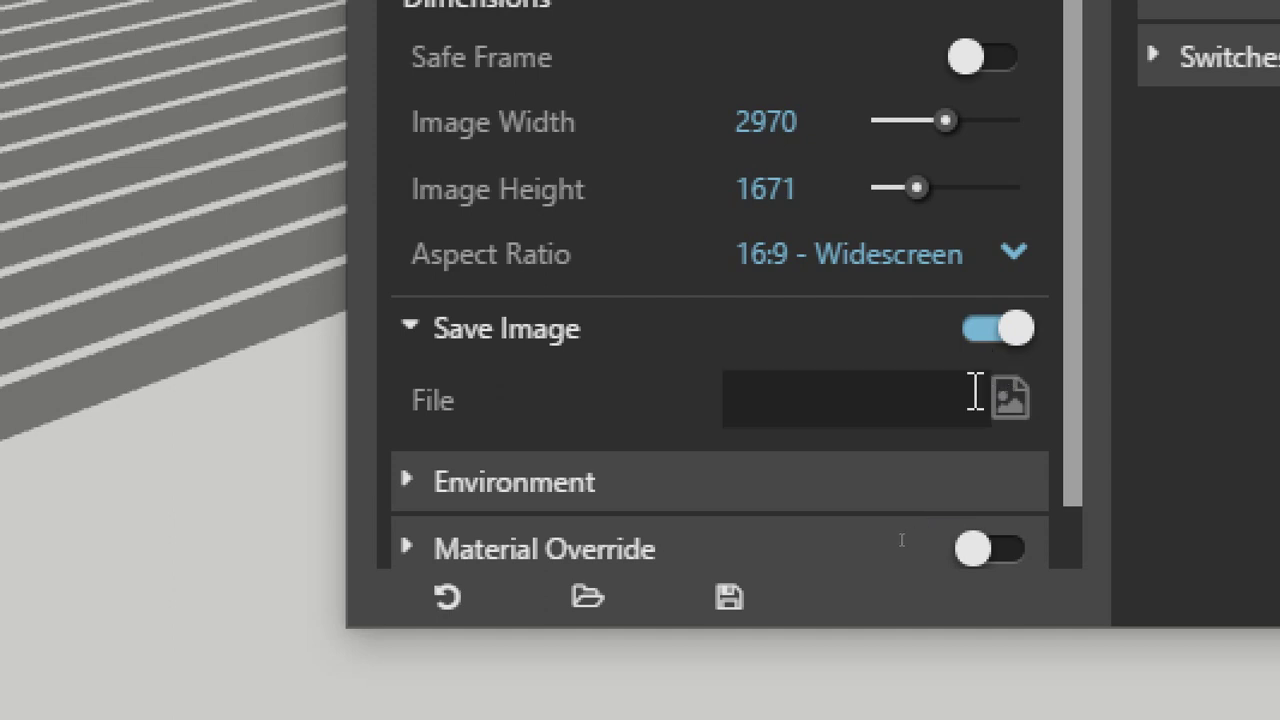
left_click(1009, 412)
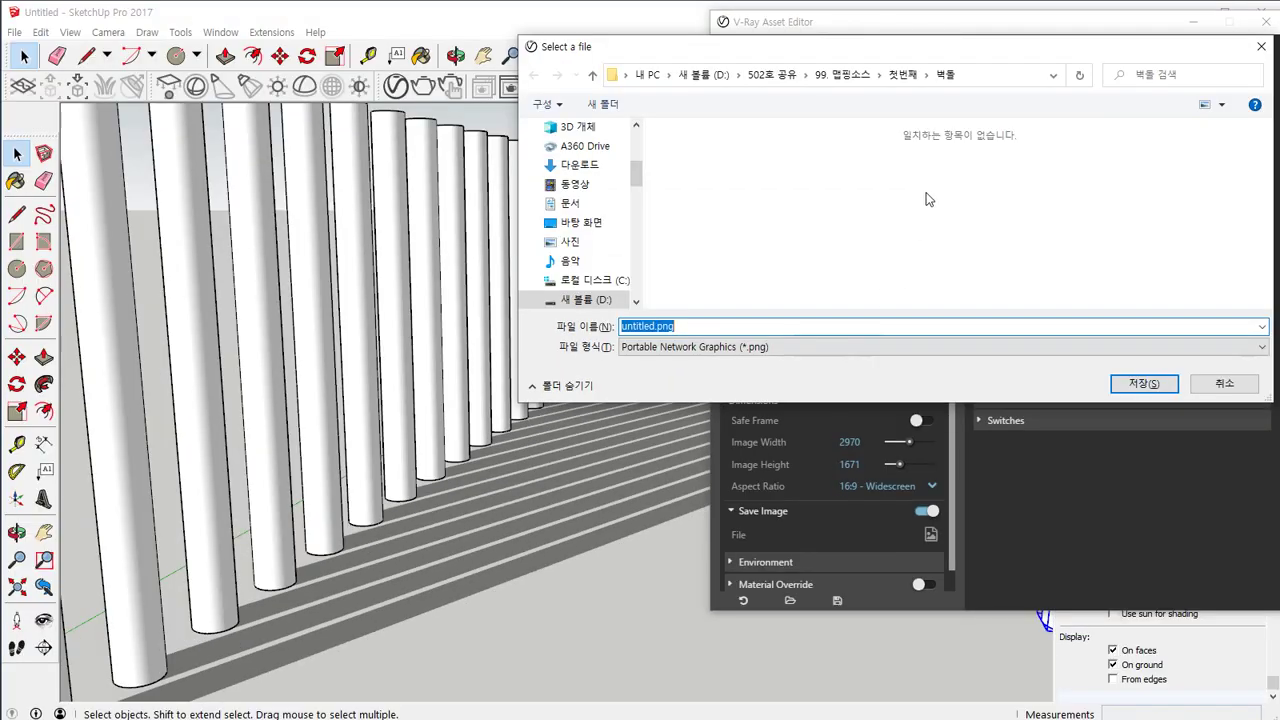
left_click(588, 299)
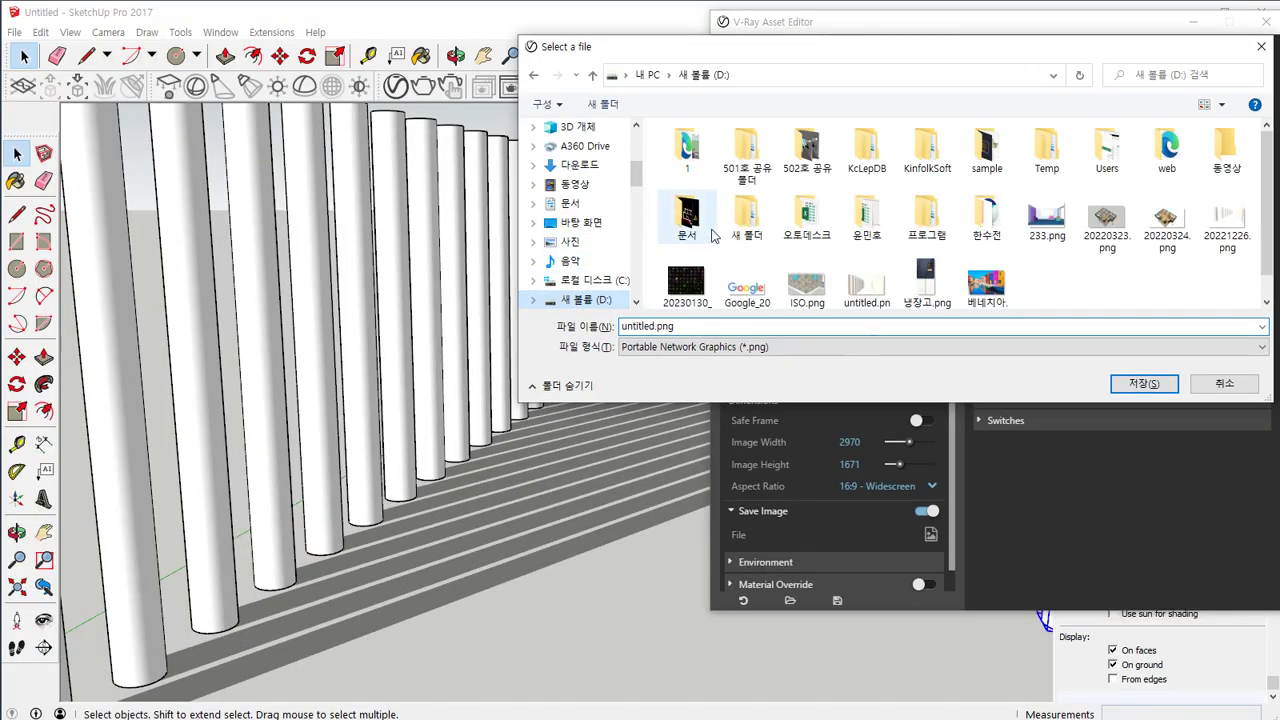
double_click(808, 150)
double_click(645, 326)
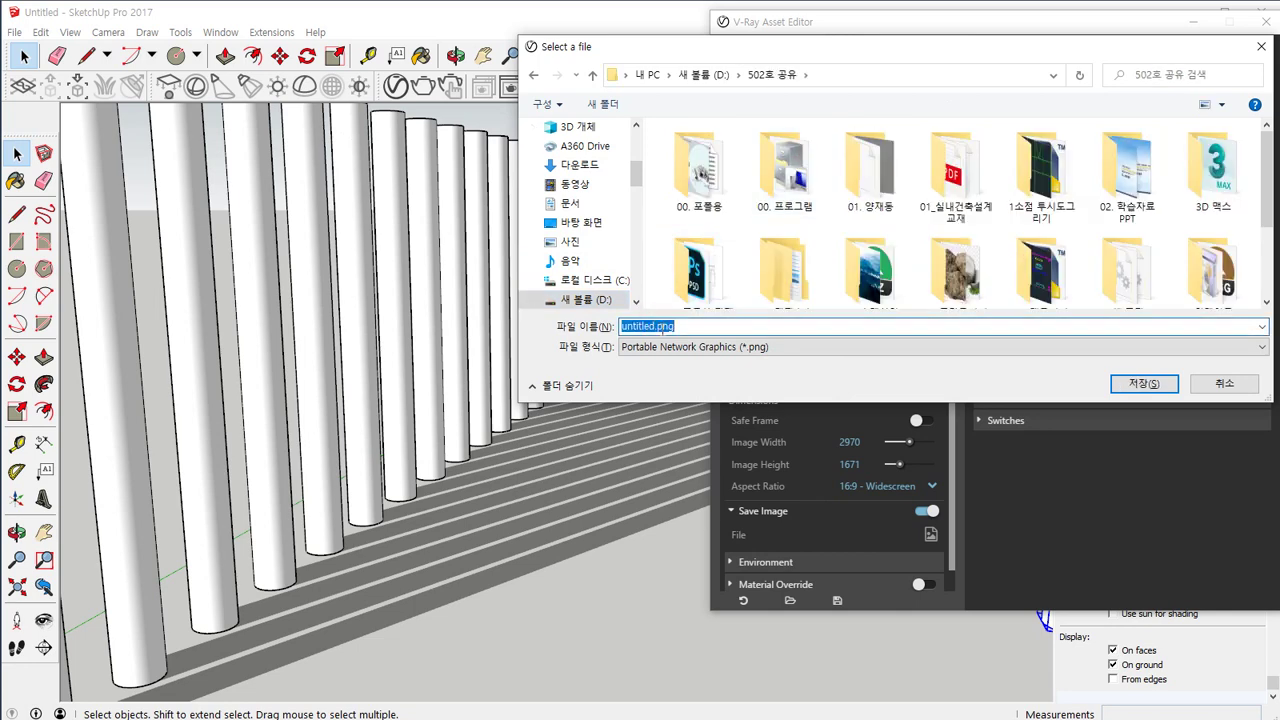
type("20230315")
key("Return")
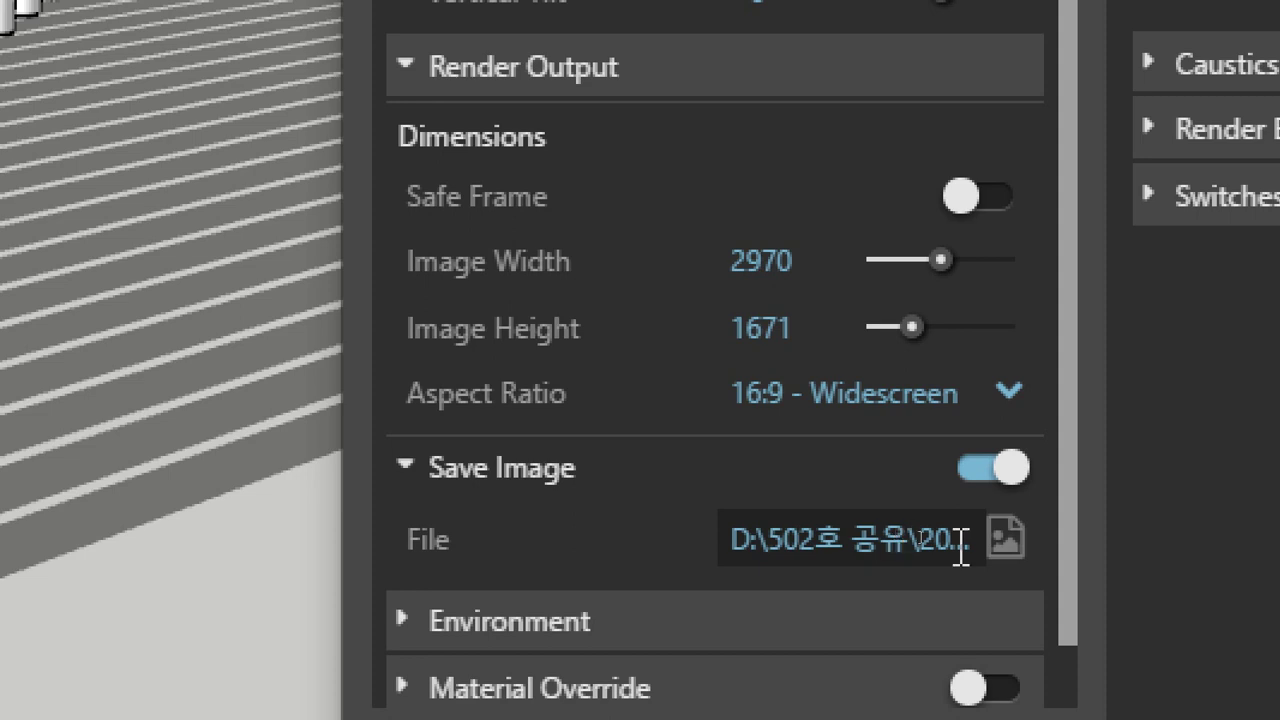
left_click(1010, 468)
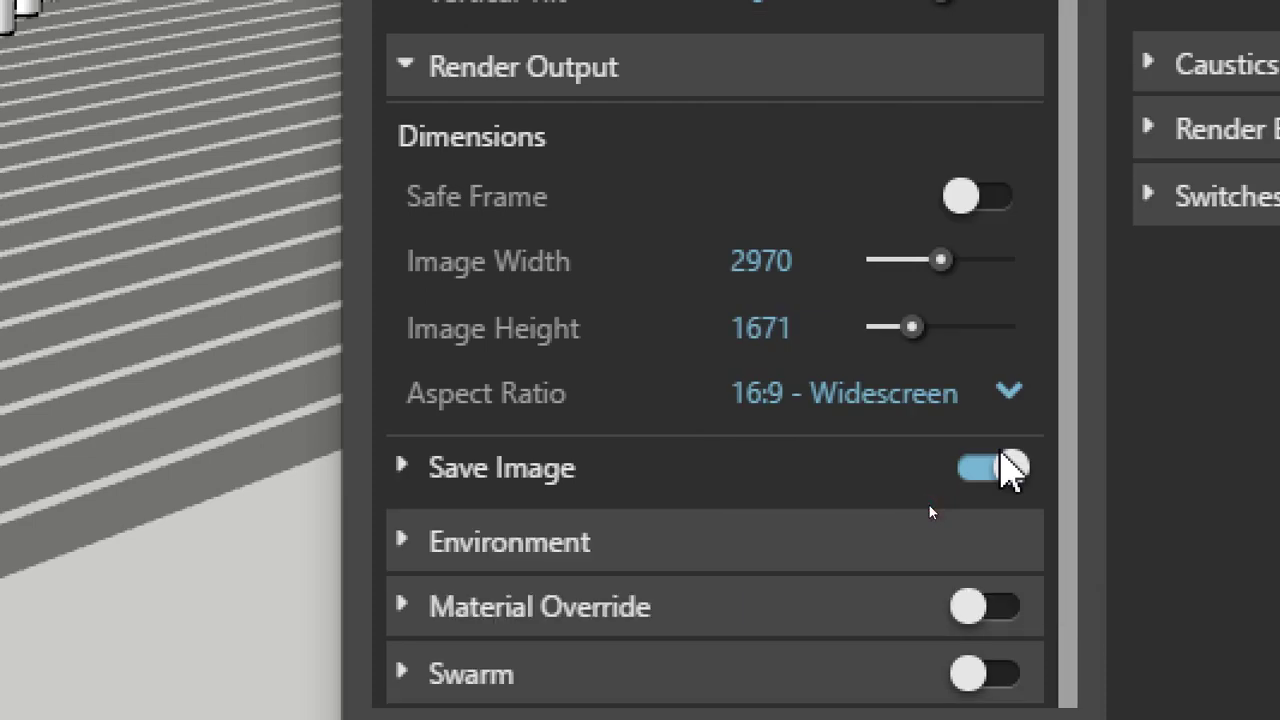
Switch off Save Image and render the column scene at 2970 x 1671.
left_click(1005, 468)
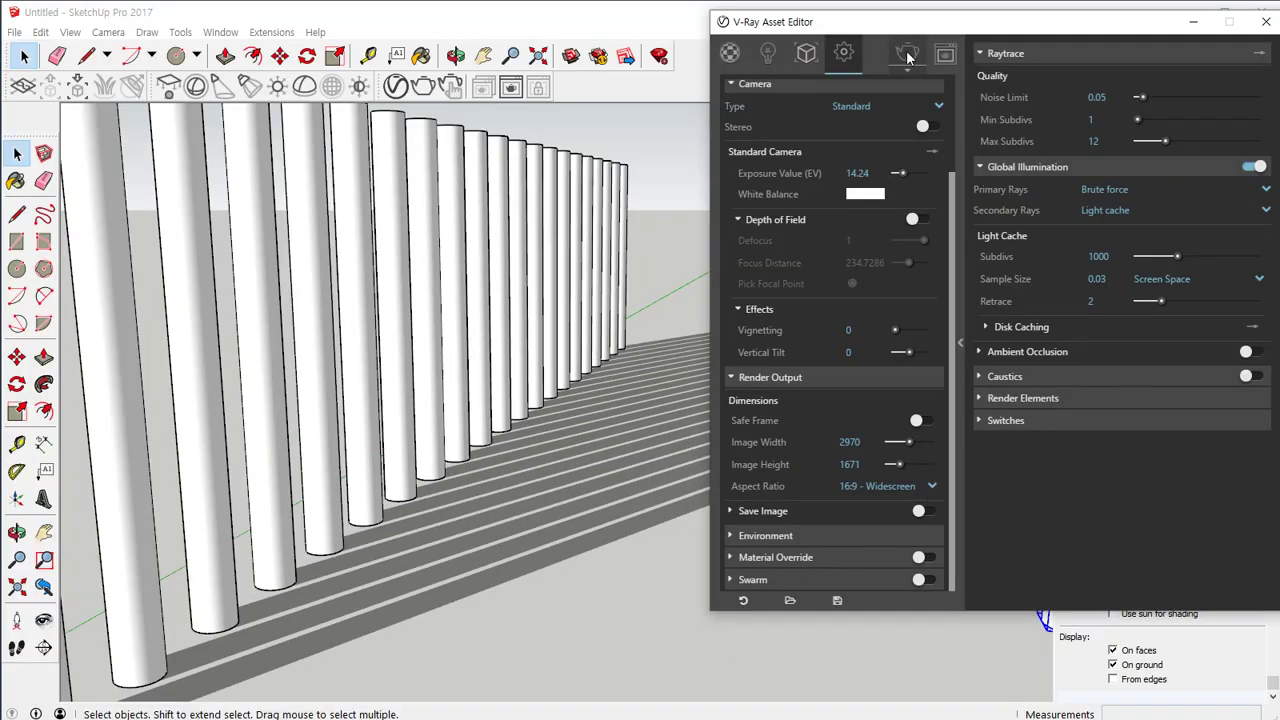
left_click(907, 55)
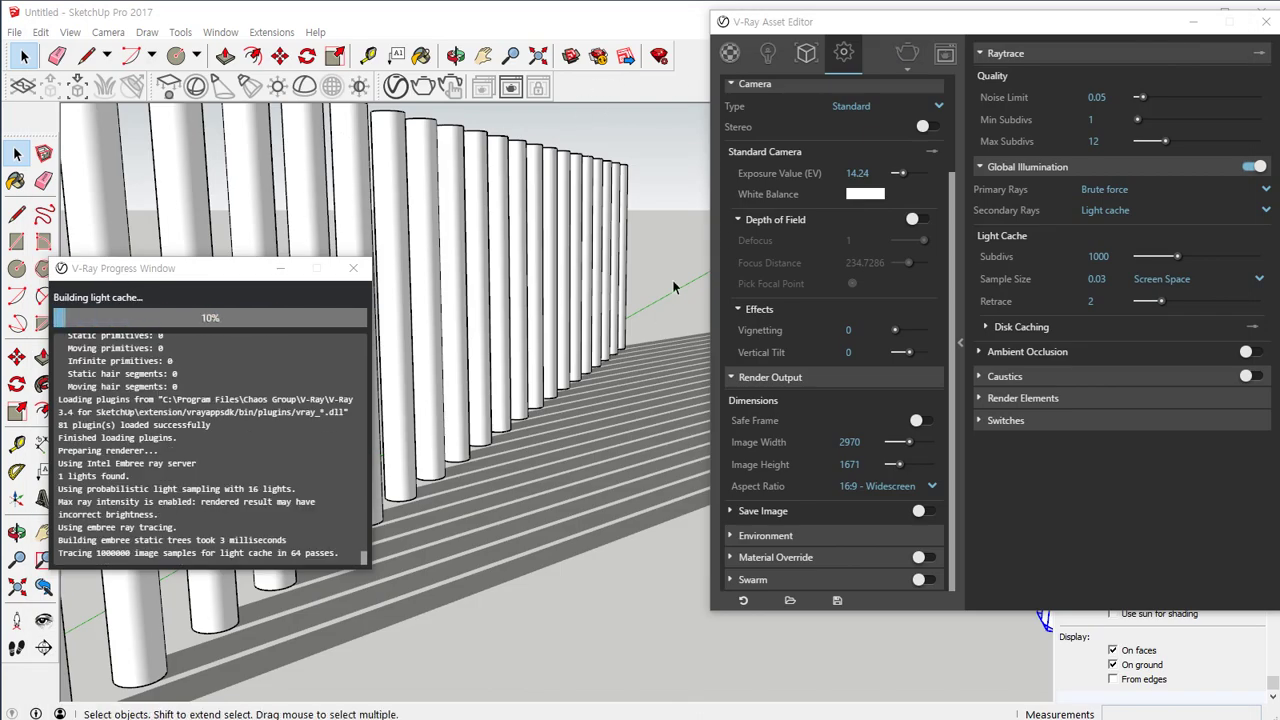
Set the render output Image Width to 1024, keeping the 16:9 - Widescreen aspect ratio.
left_click(802, 438)
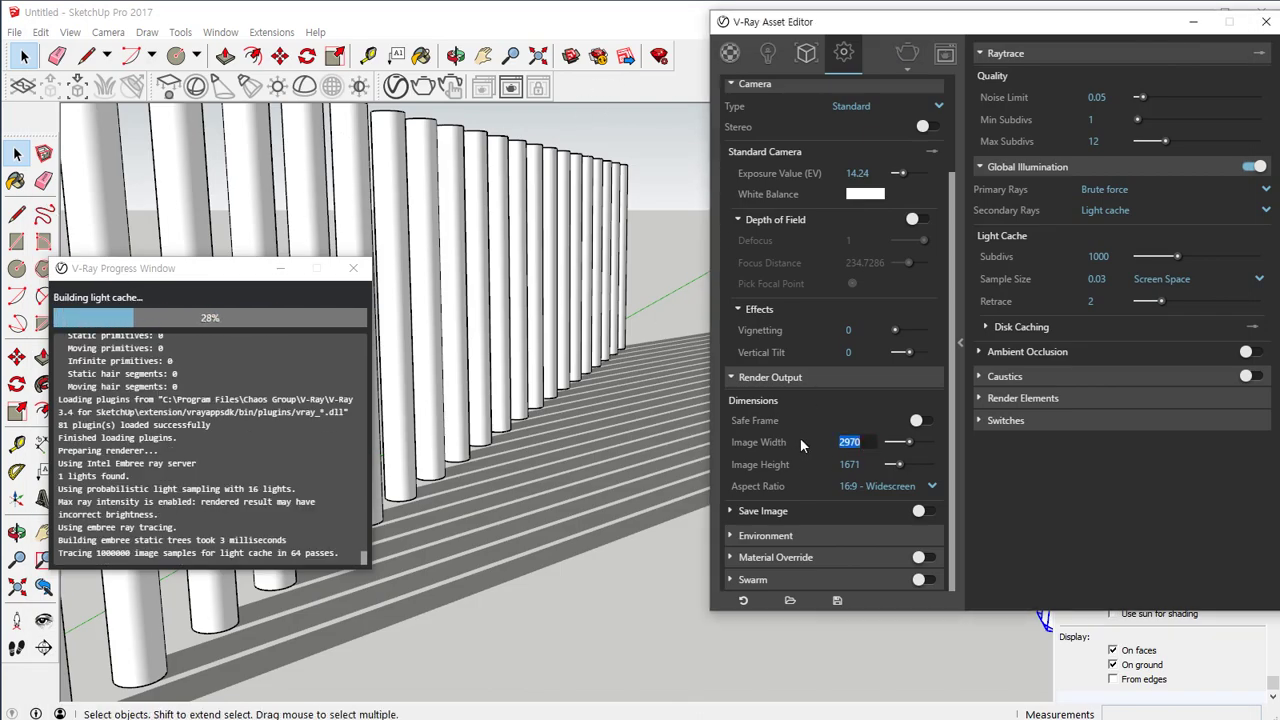
type("1024")
key("Return")
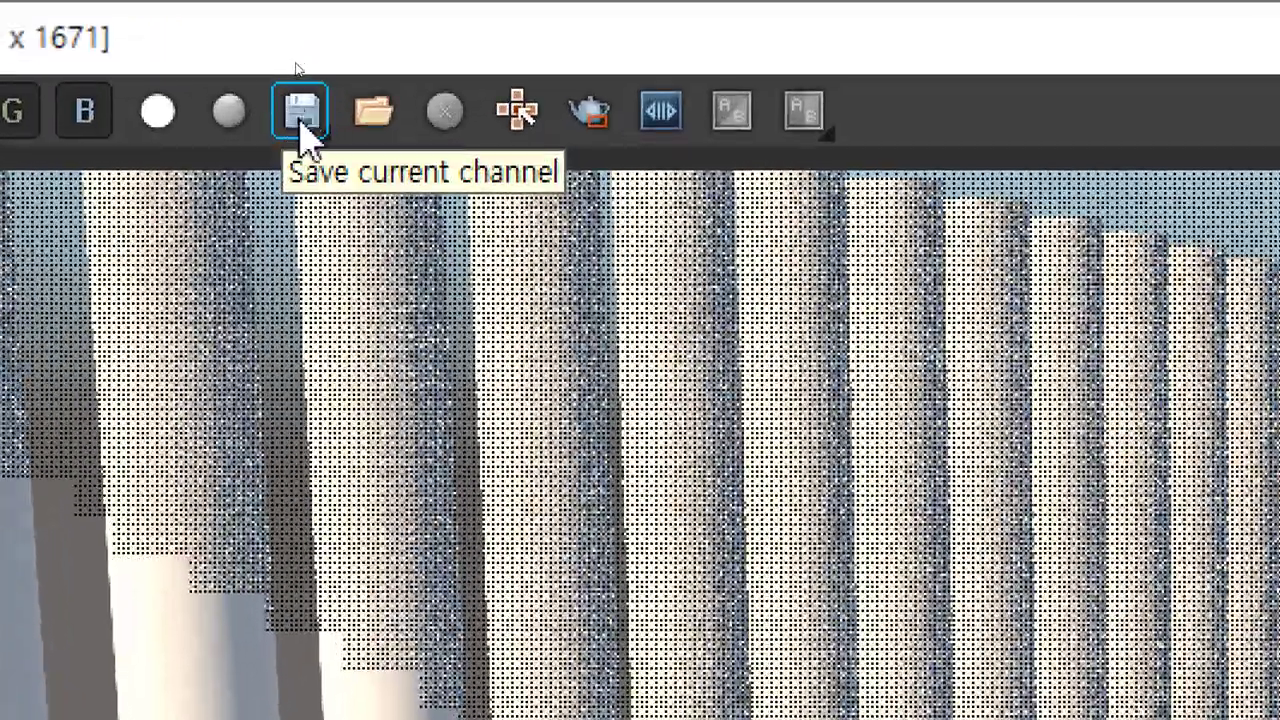
Inspect the column render and the Save current channel option in the frame buffer, and move its window aside.
left_click(301, 132)
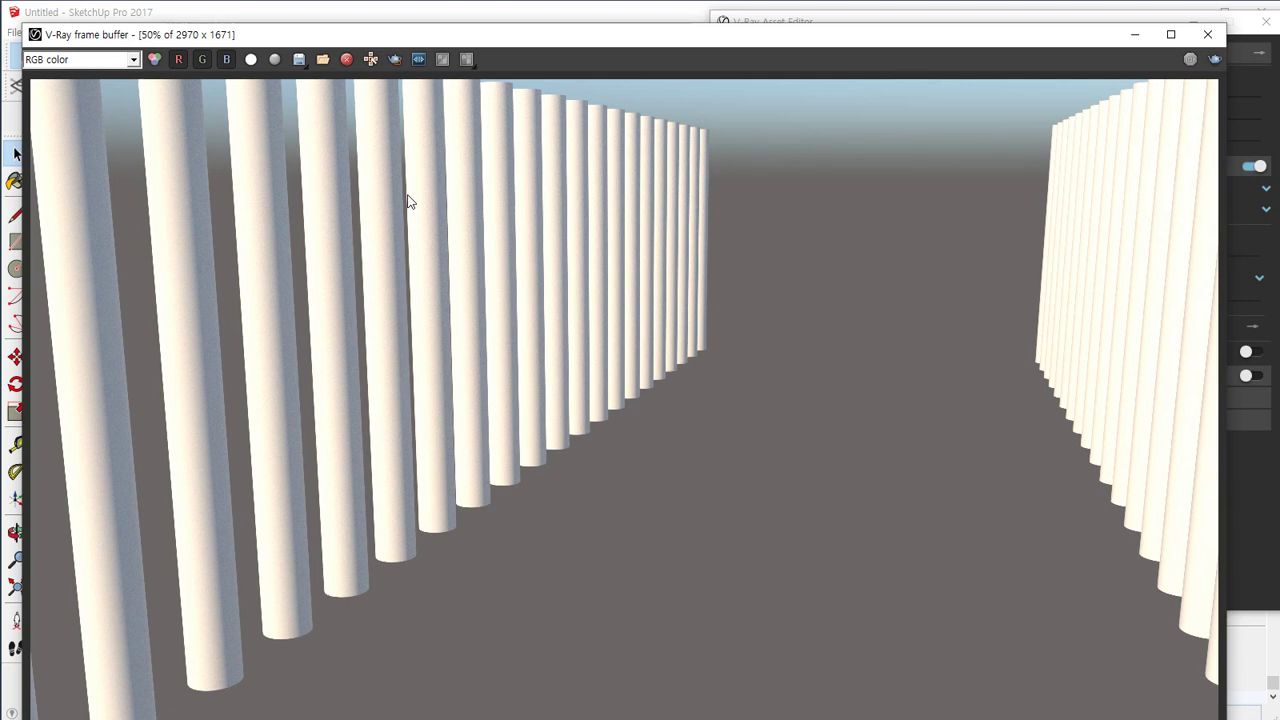
mouse_move(599, 35)
left_mouse_down()
mouse_move(349, 54)
mouse_move(0, 54)
left_mouse_up()
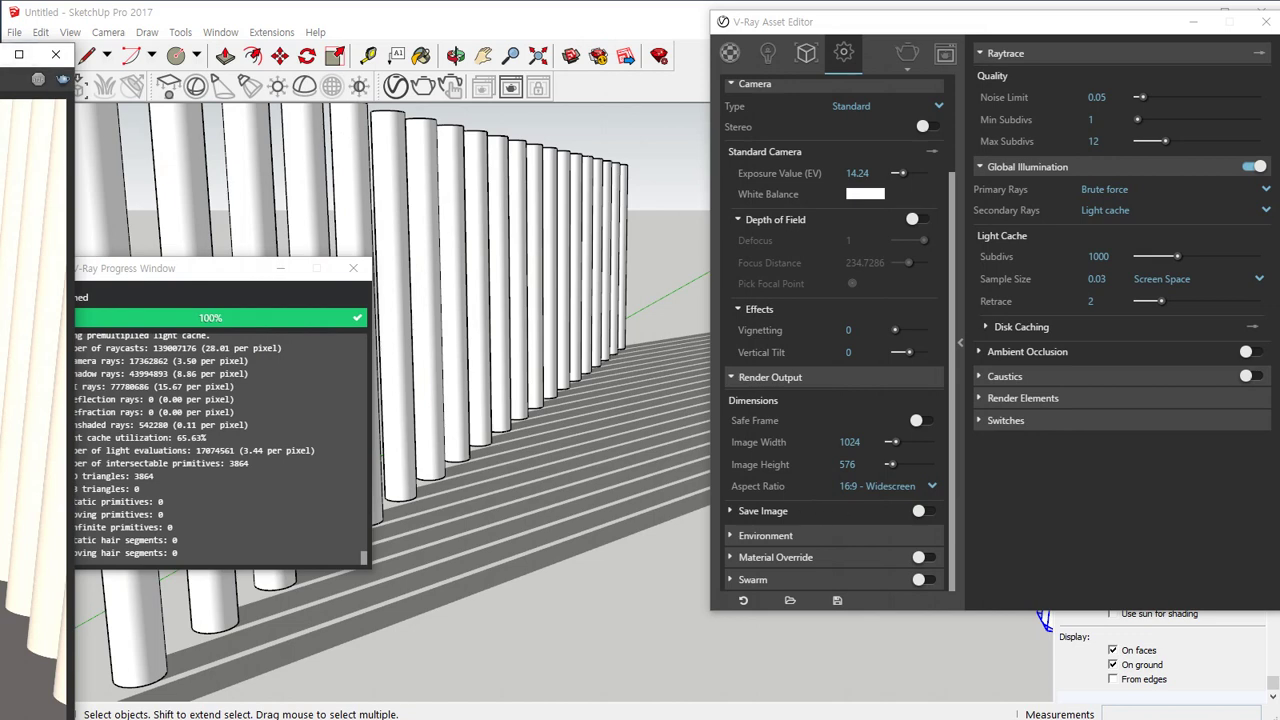
left_click_drag(0, 54, 0, 54)
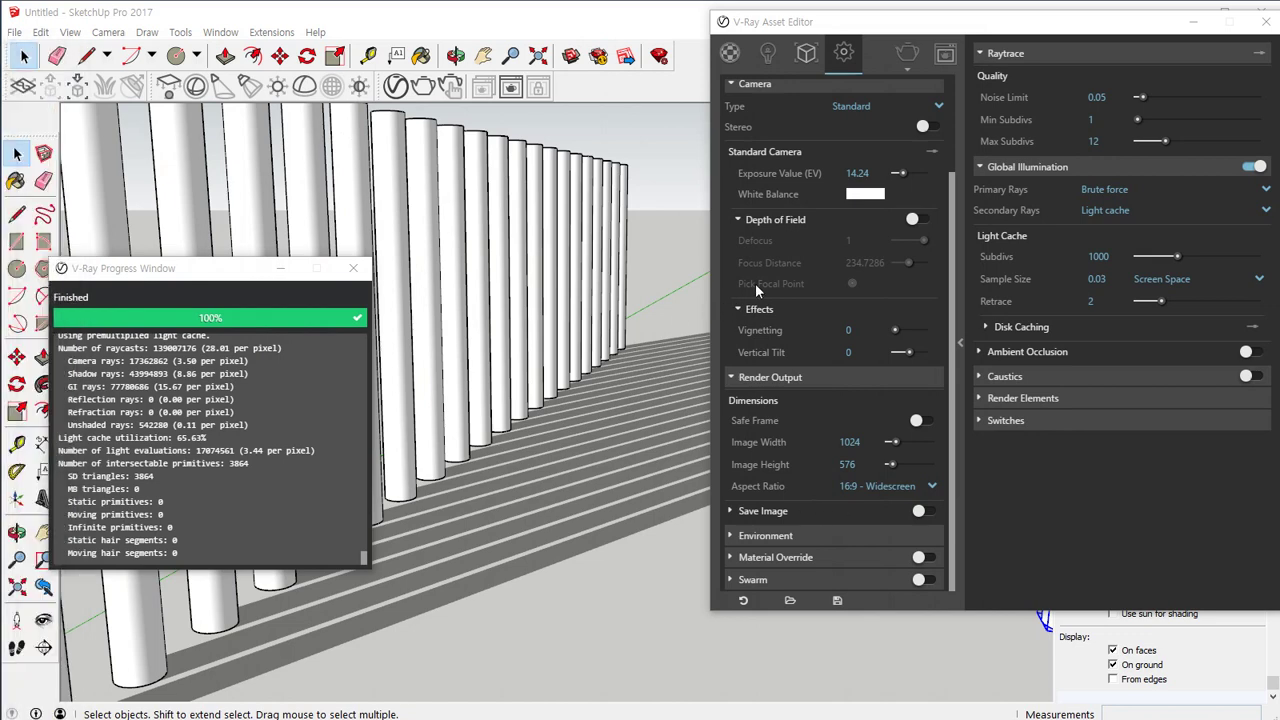
Open the Environment render settings and examine the background of the finished column render in the frame buffer.
left_click(768, 536)
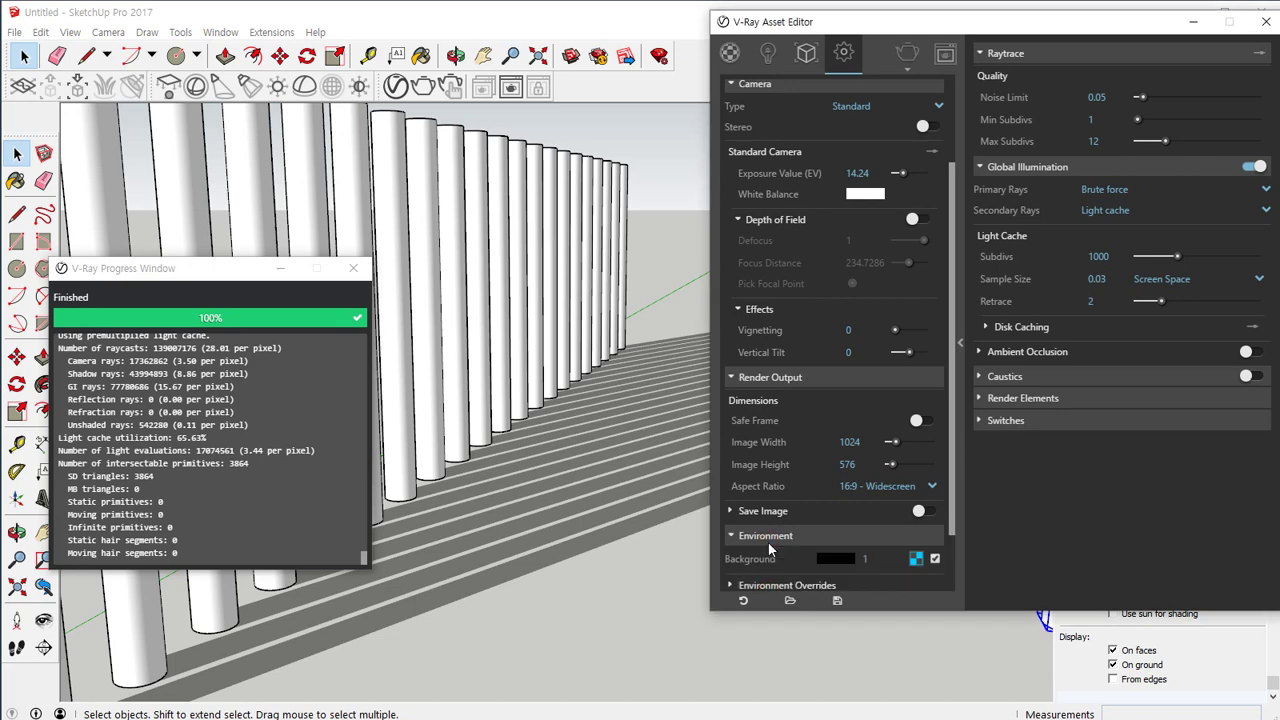
mouse_move(5, 54)
left_mouse_down()
mouse_move(711, 79)
mouse_move(1005, 49)
left_mouse_up()
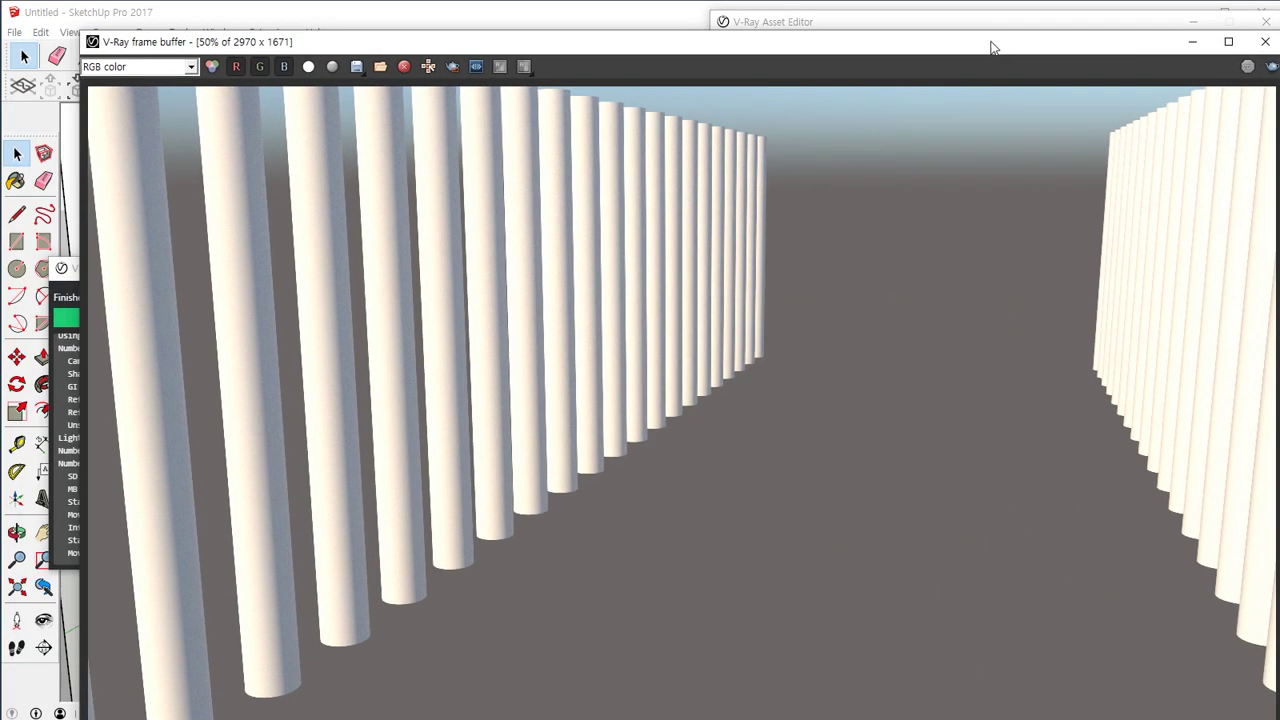
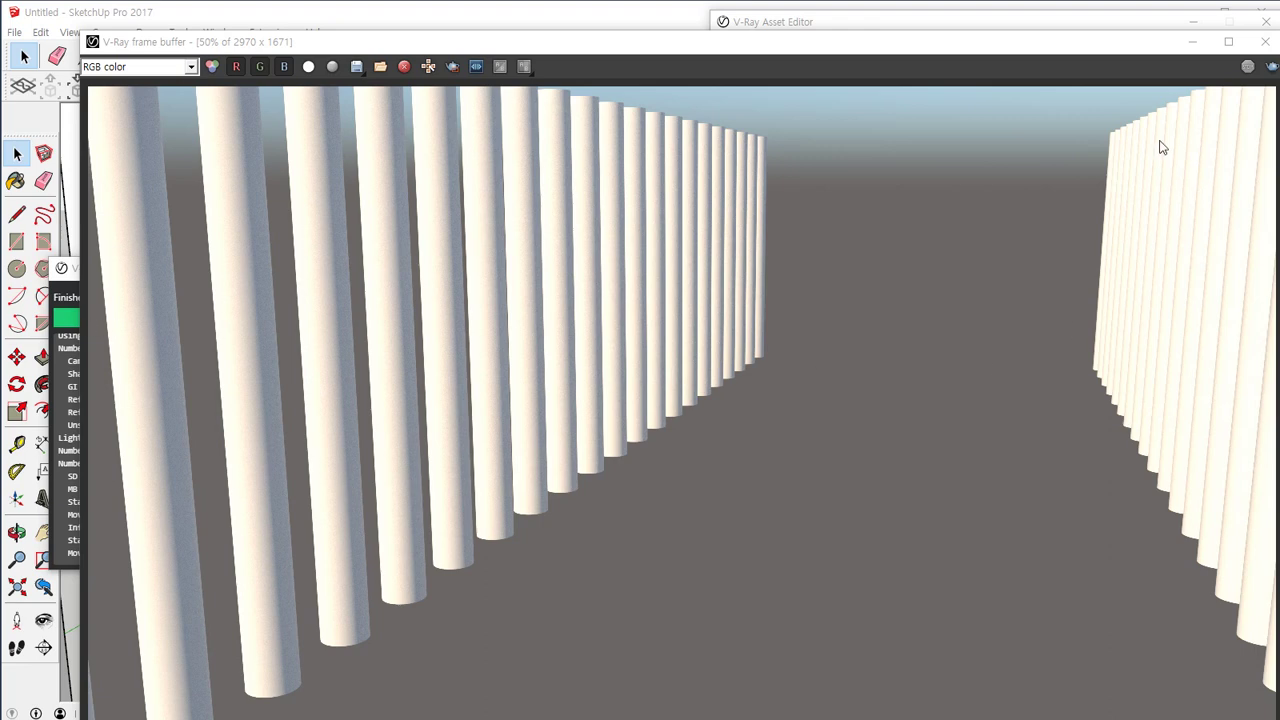
left_click_drag(865, 47, 692, 78)
left_click(1093, 75)
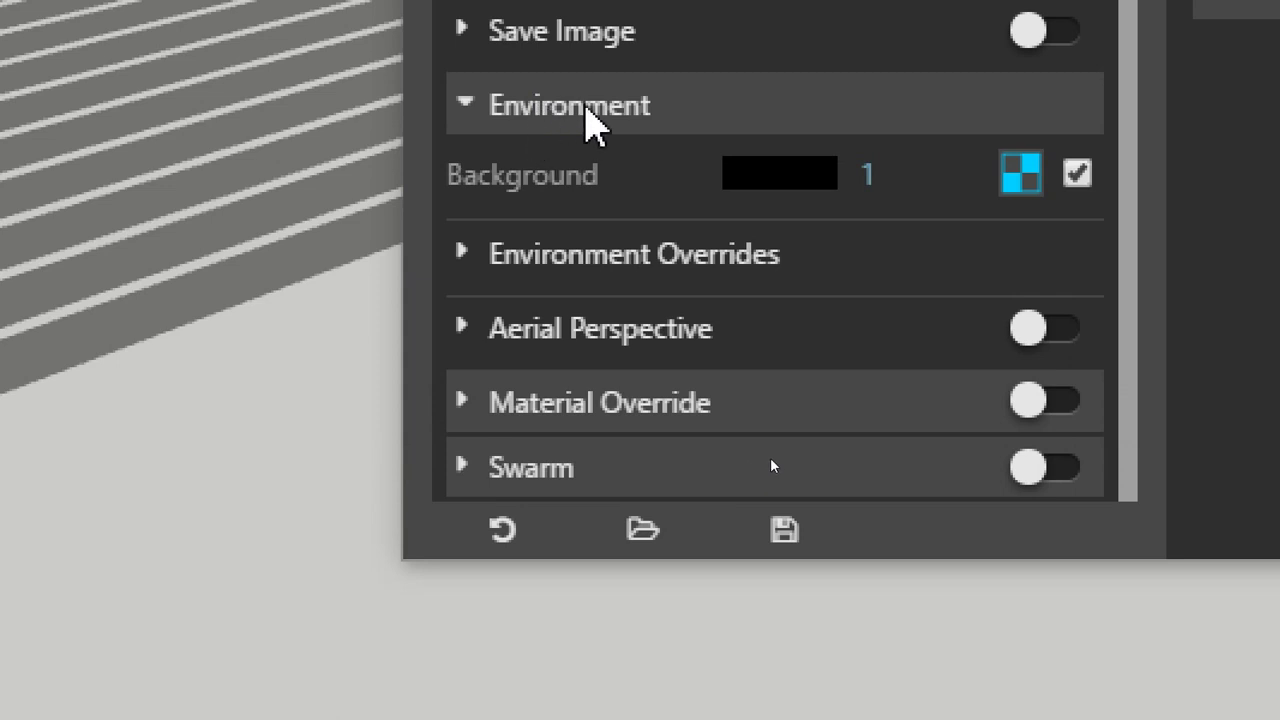
Examine the sky texture parameters assigned to the Environment Background and return to the render settings.
left_click(896, 182)
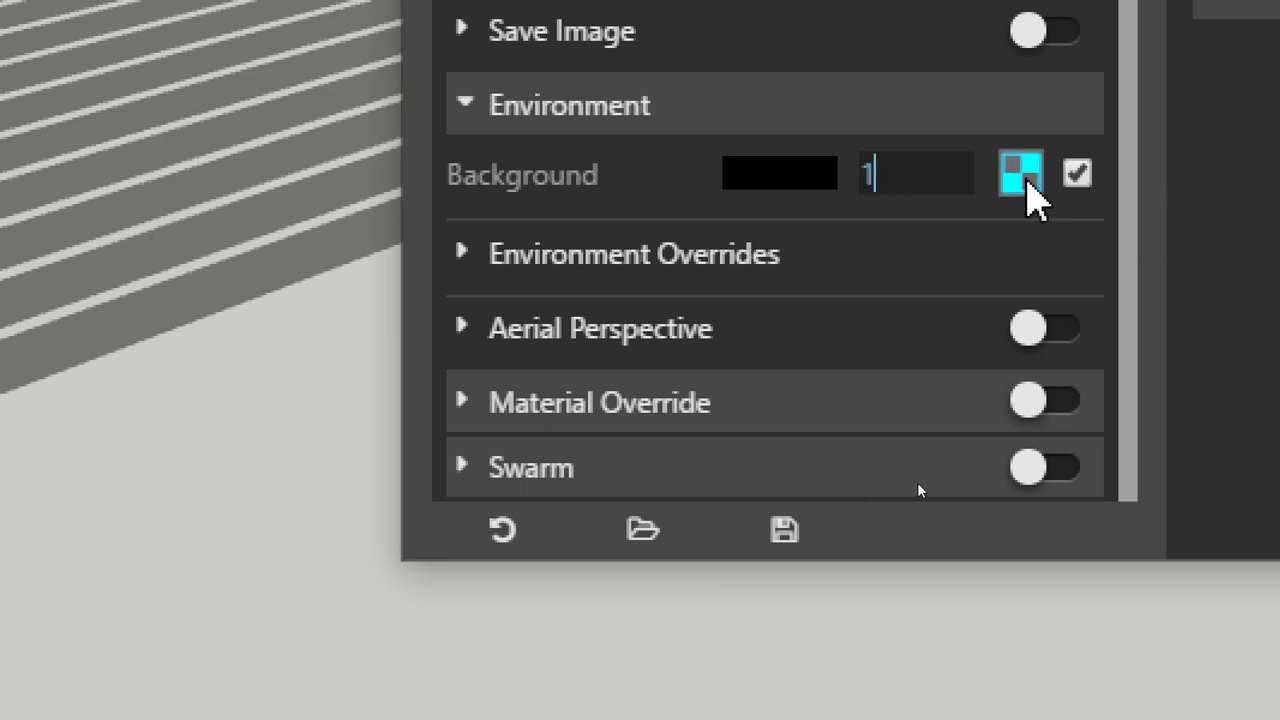
left_click(1027, 180)
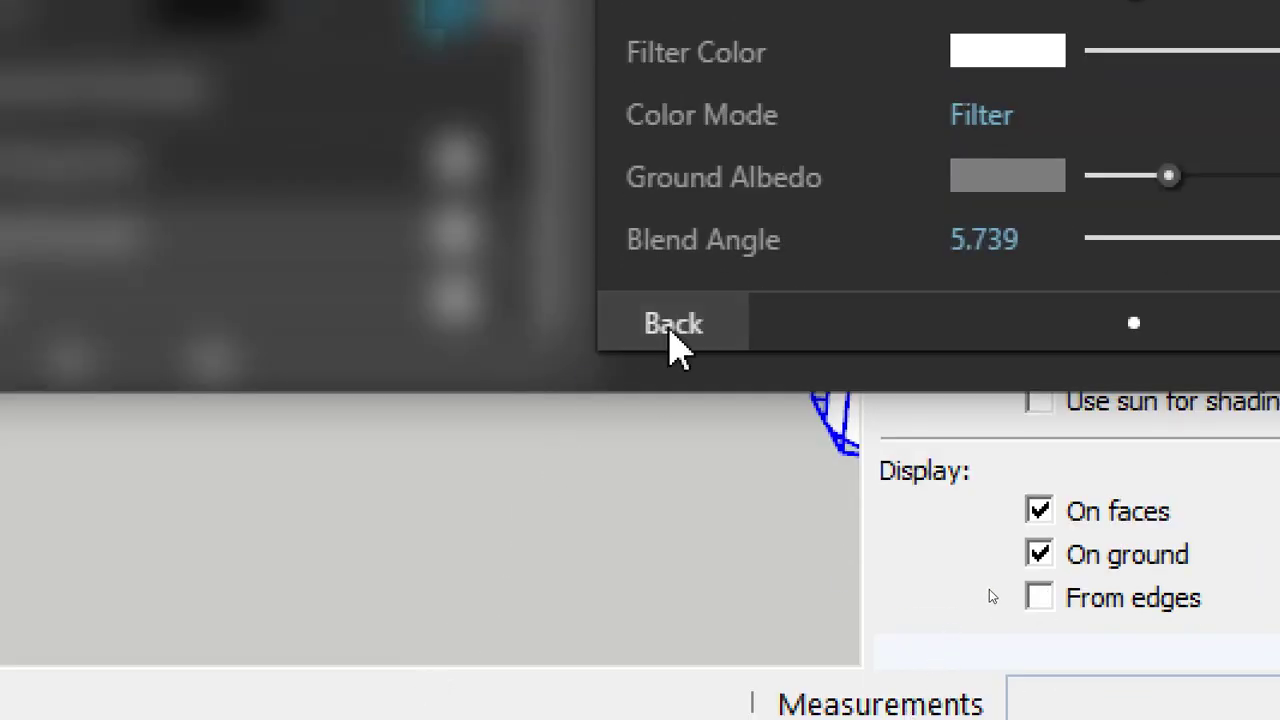
left_click(672, 325)
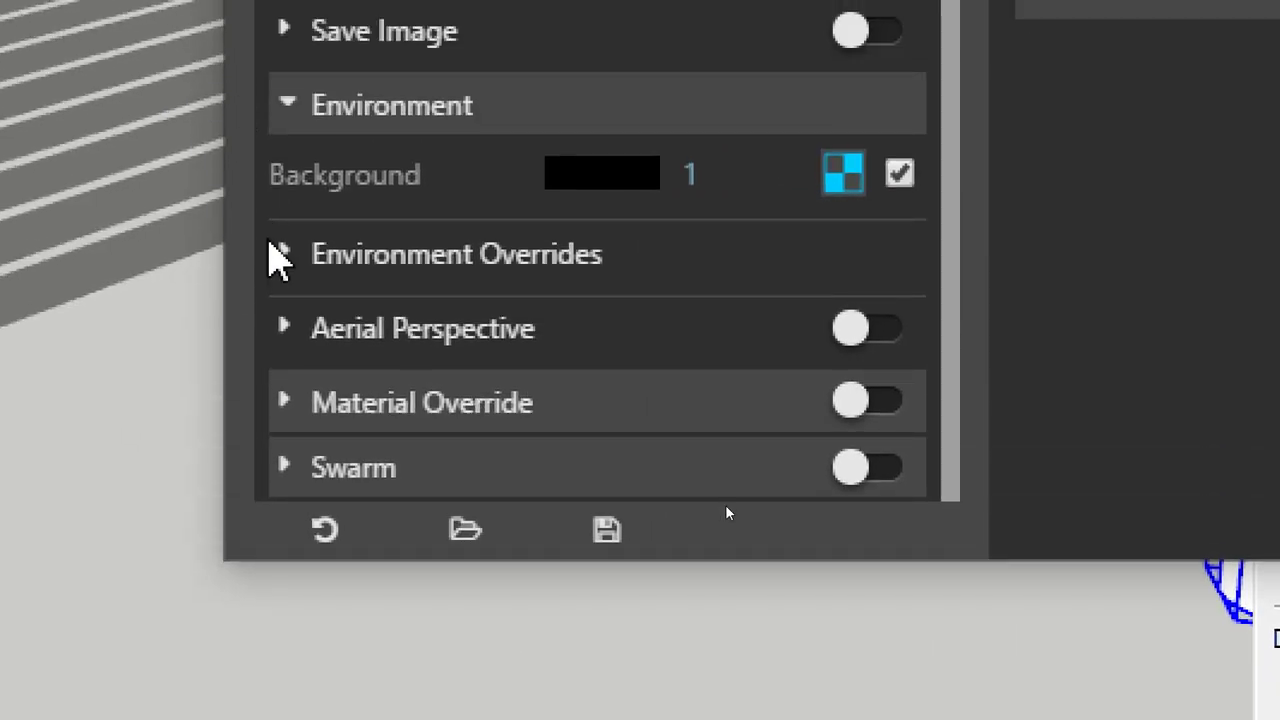
Turn on the GI (Skylight) environment override and render the column scene at 1024 x 576.
left_click(281, 243)
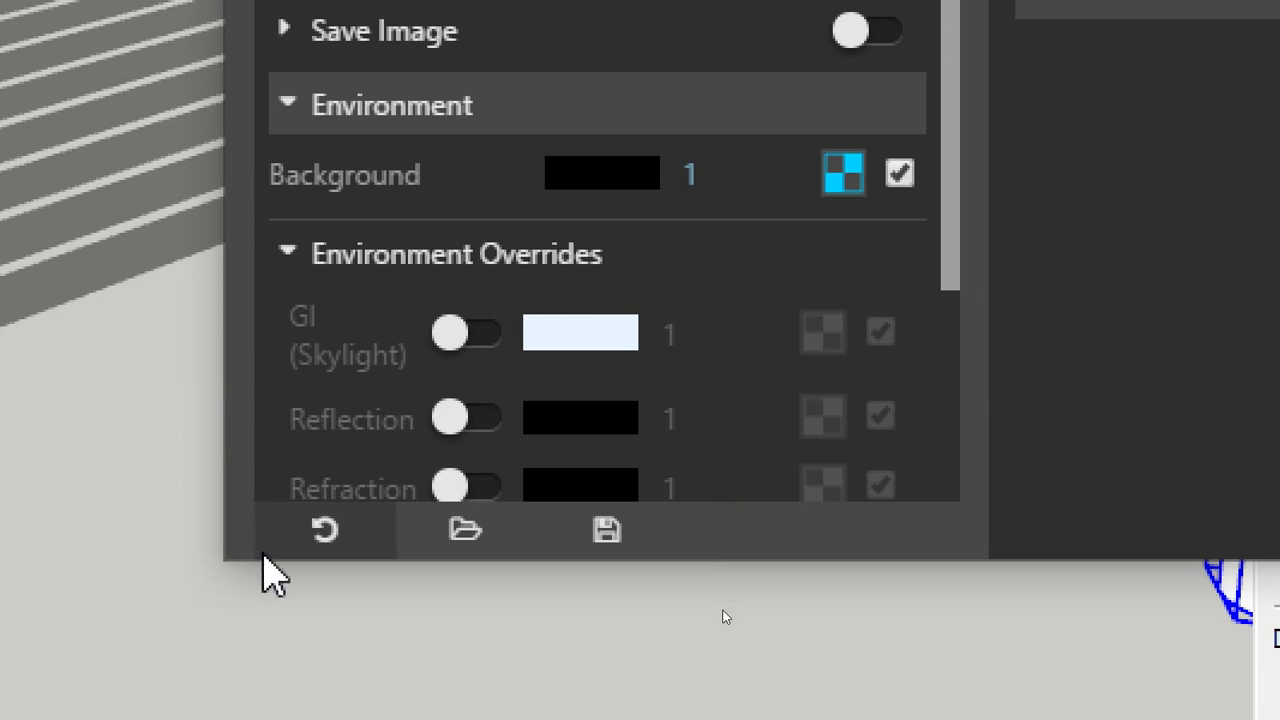
scroll(457, 325, "down", 3)
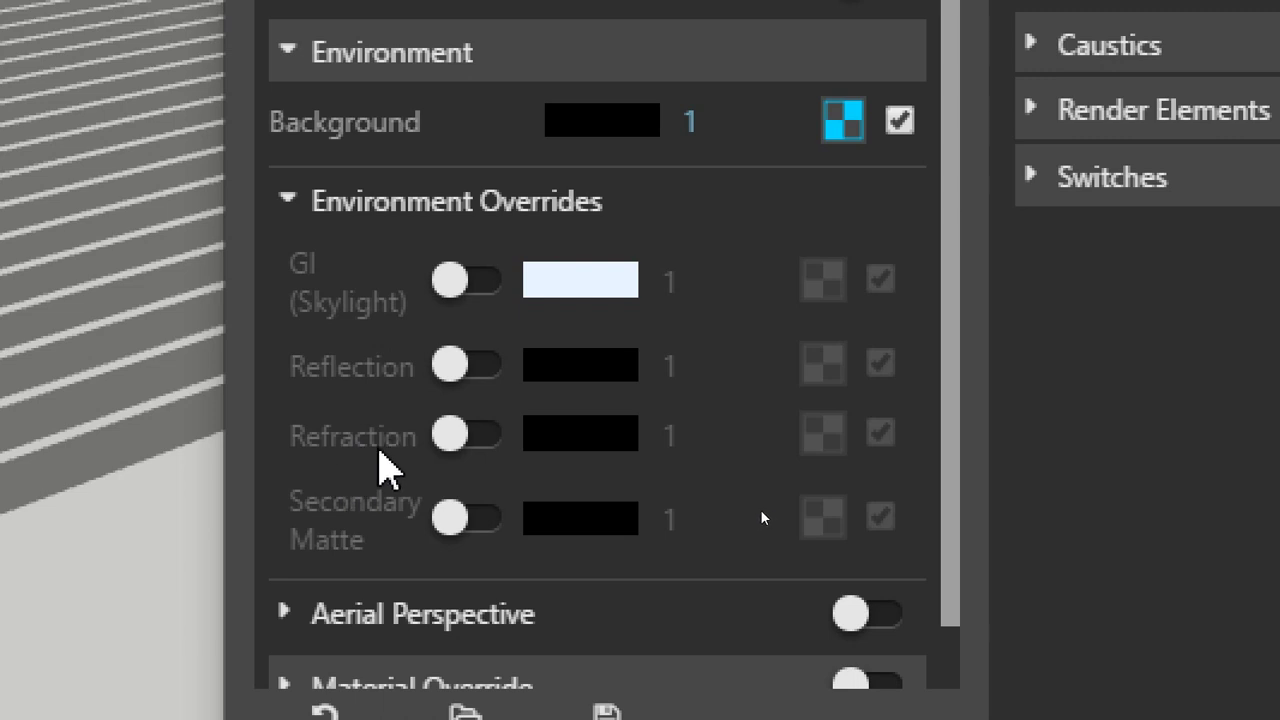
left_click(470, 288)
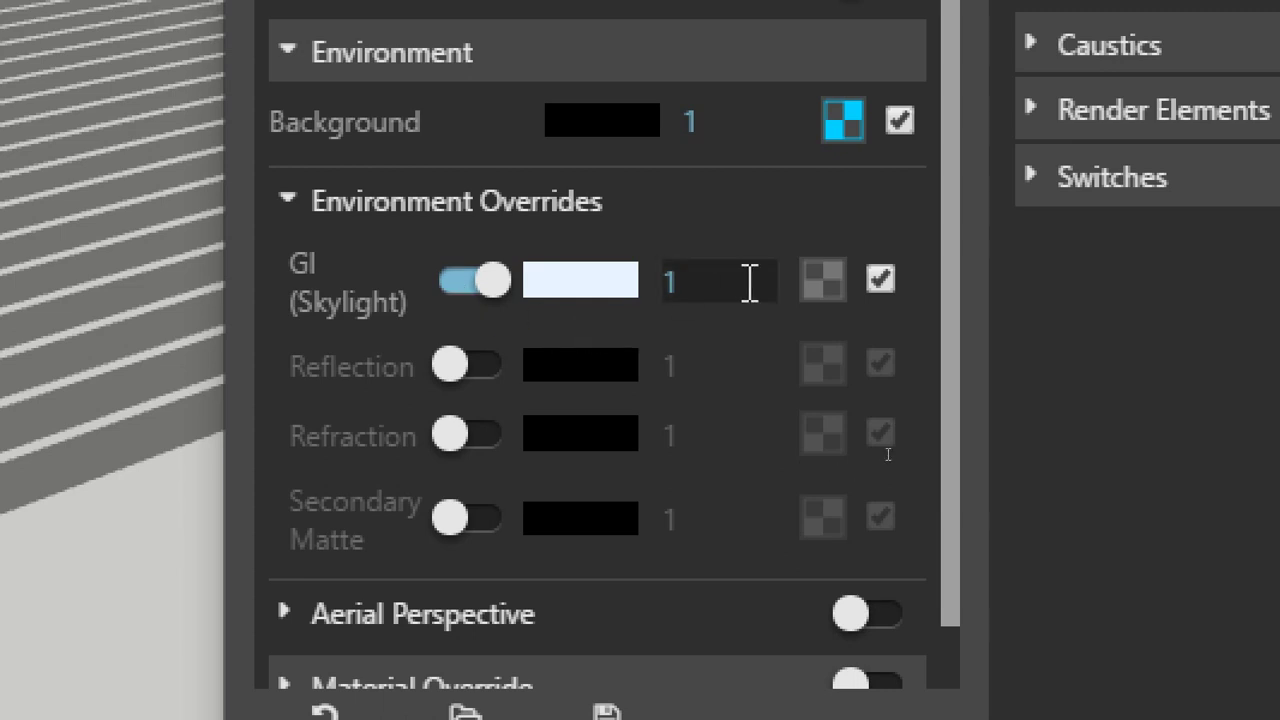
left_click_drag(766, 279, 645, 280)
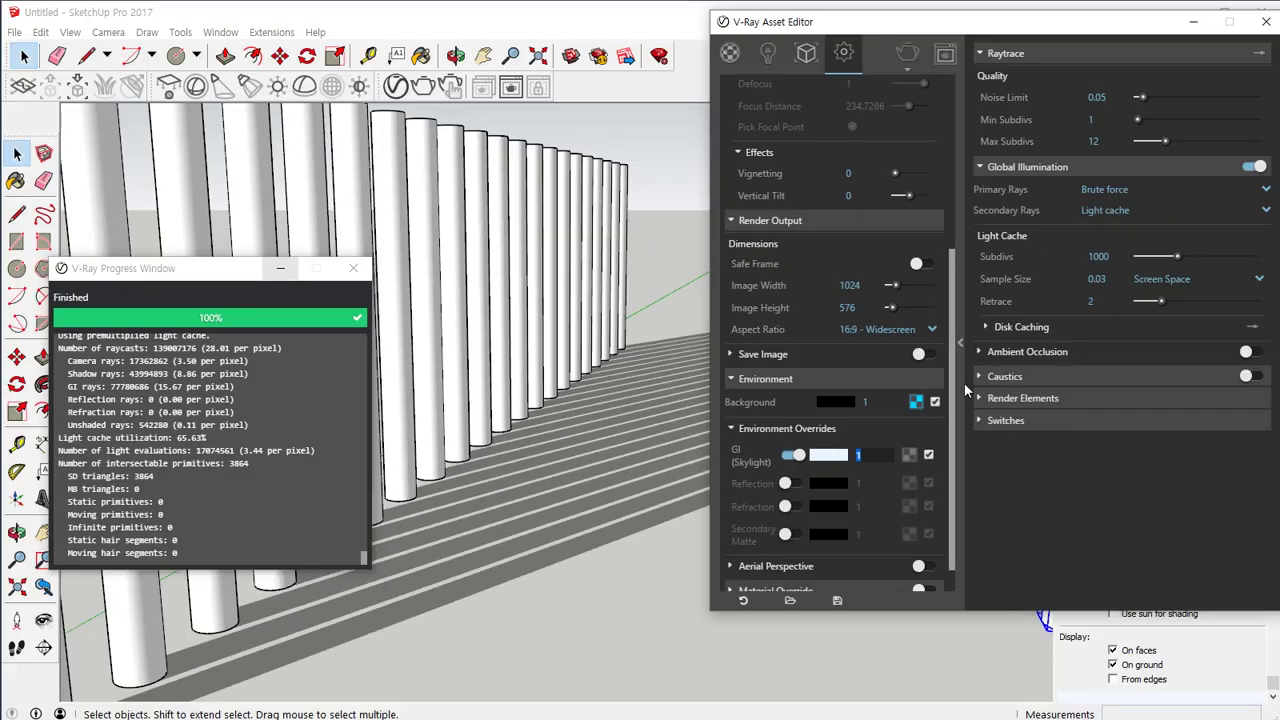
left_click(899, 57)
left_click_drag(0, 142, 279, 48)
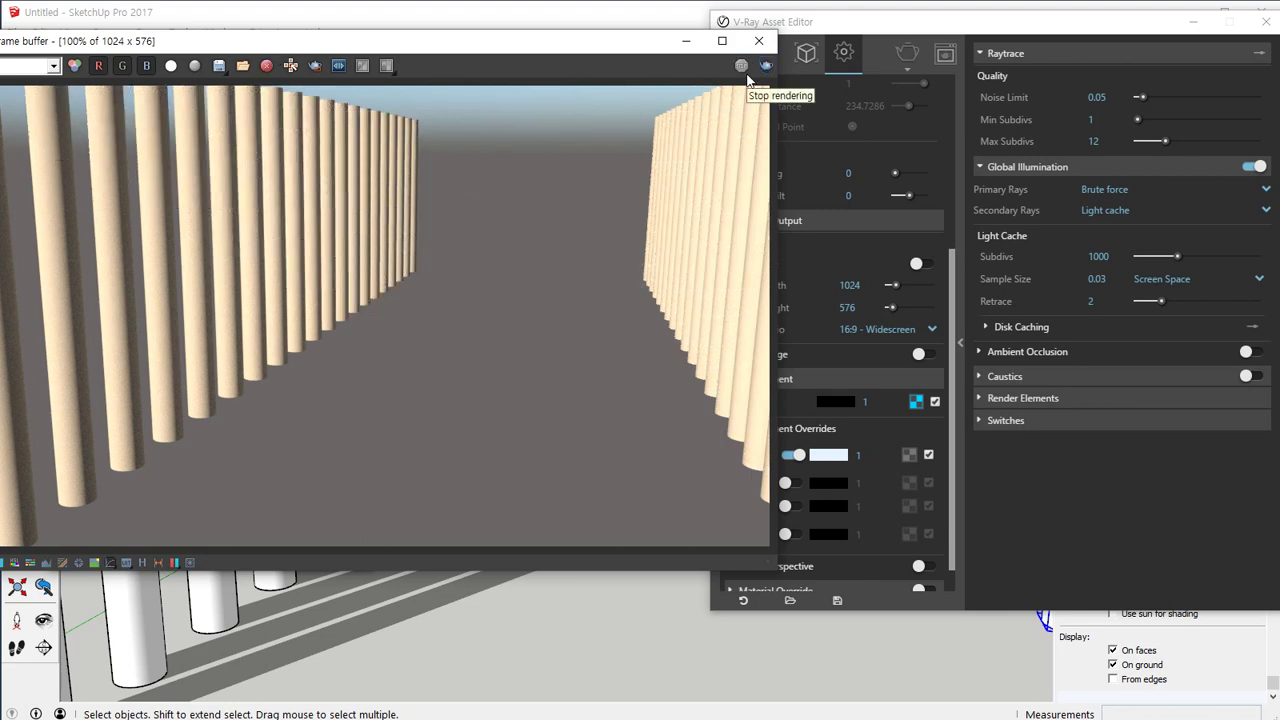
Set the GI (Skylight) override intensity to 10 and re-render only a region around the far end of the left column row.
left_click(315, 65)
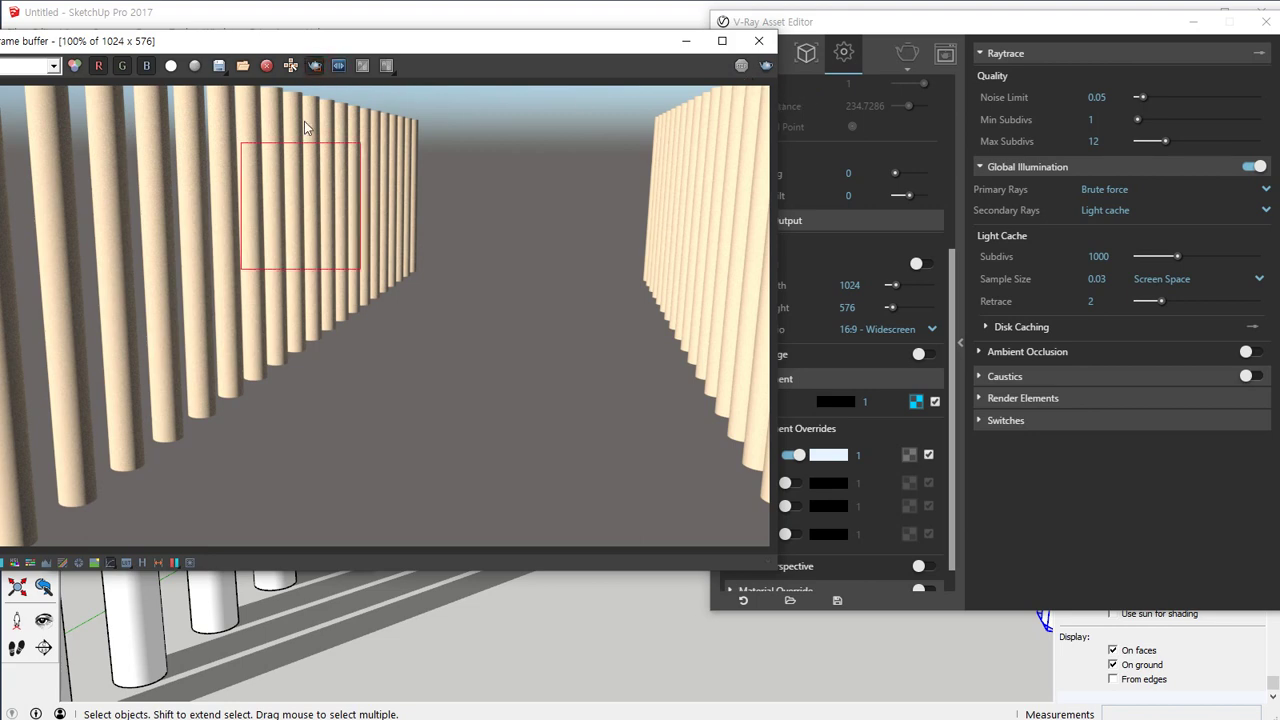
left_click_drag(276, 108, 462, 314)
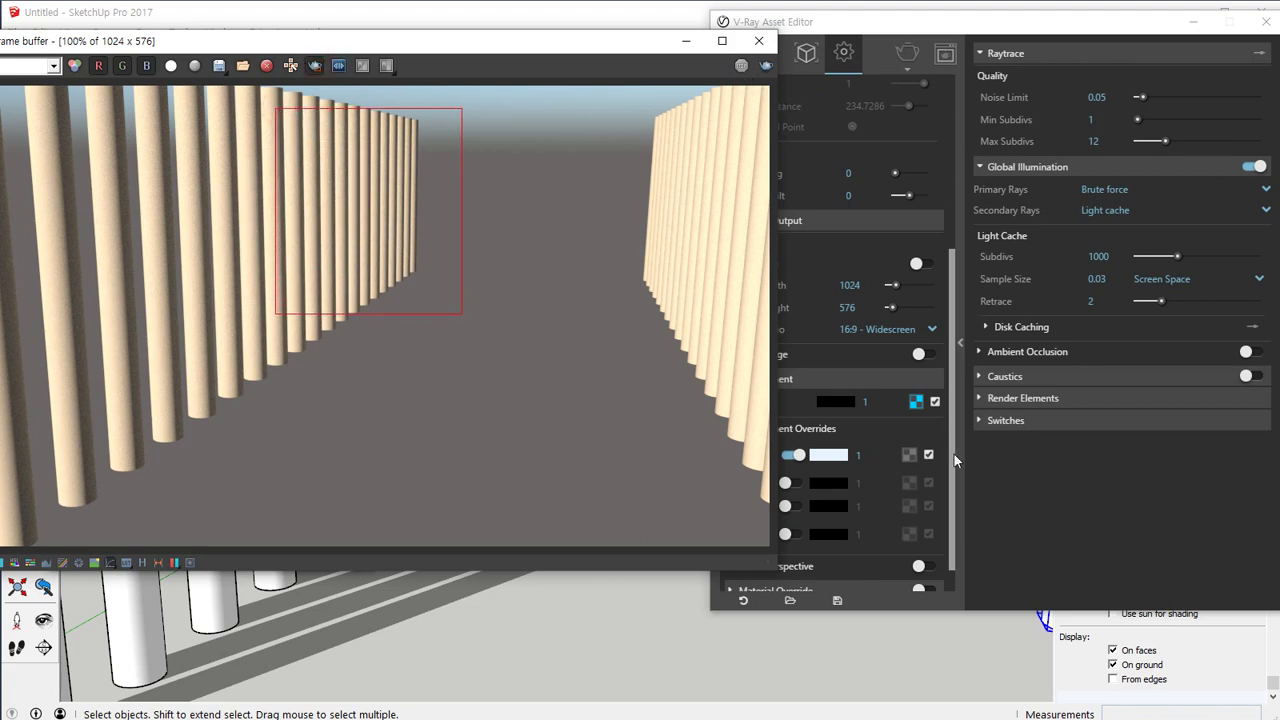
left_click(862, 456)
type("0")
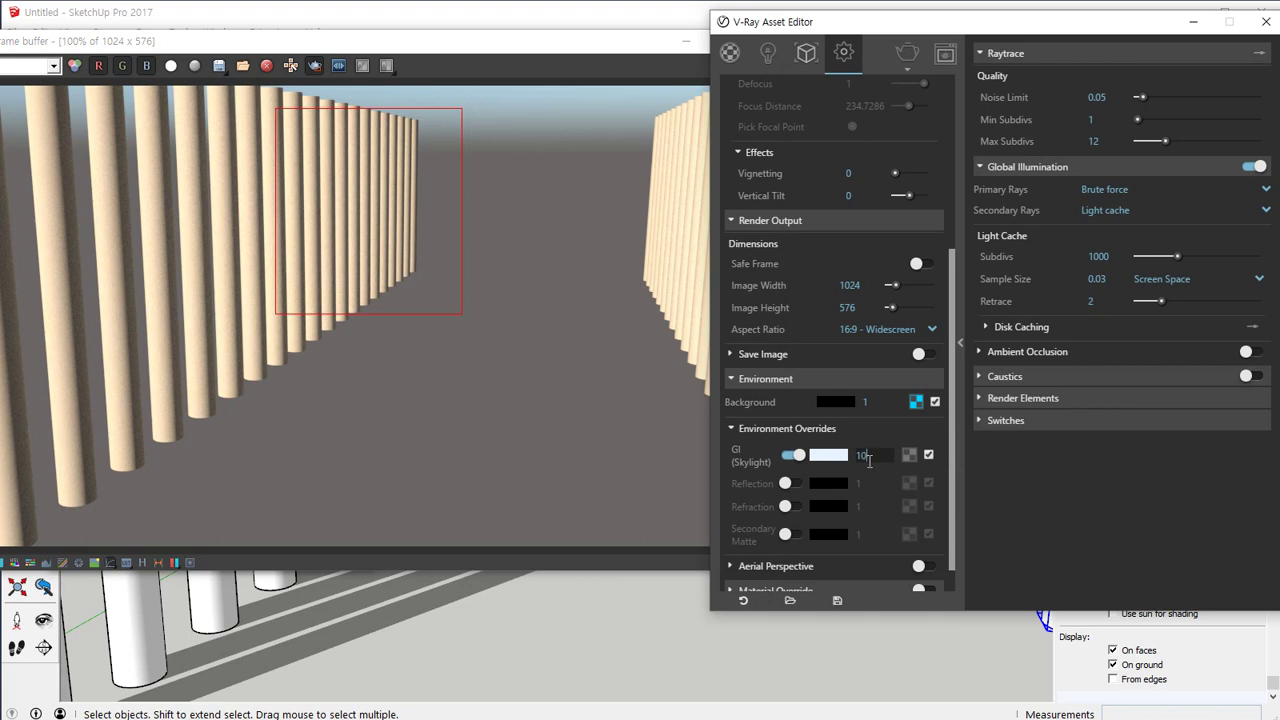
left_click(584, 48)
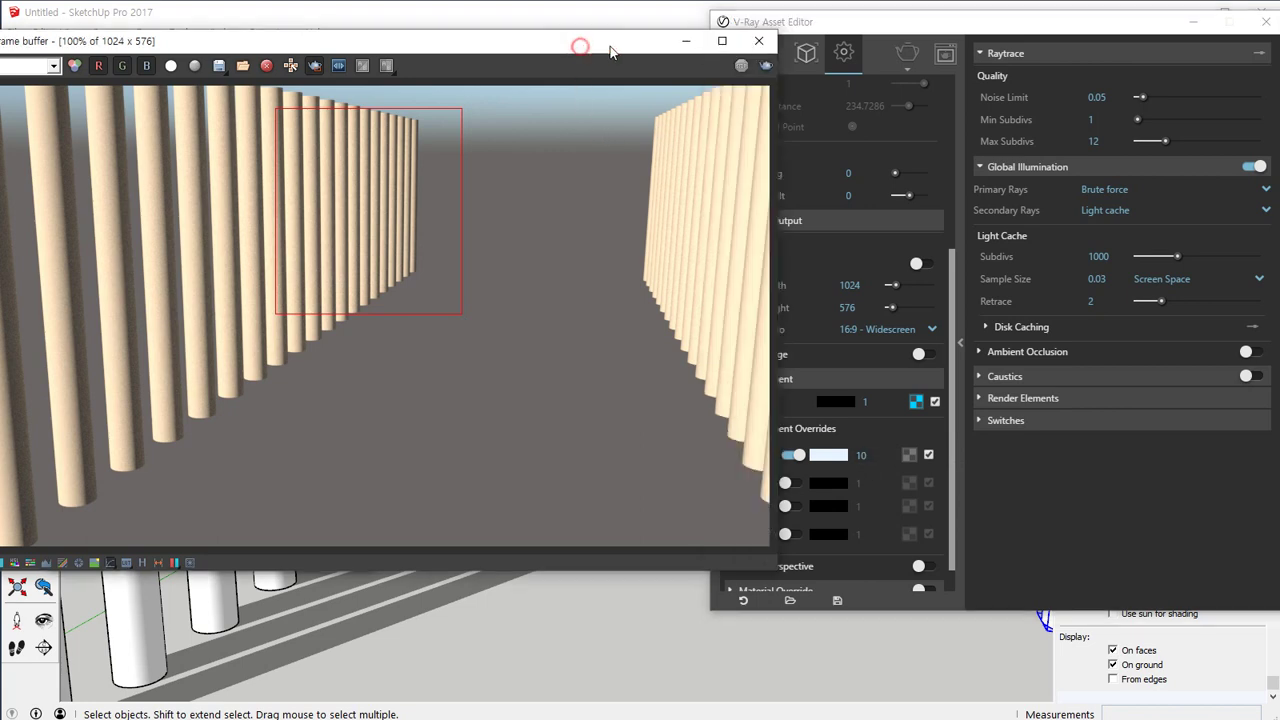
left_click(768, 66)
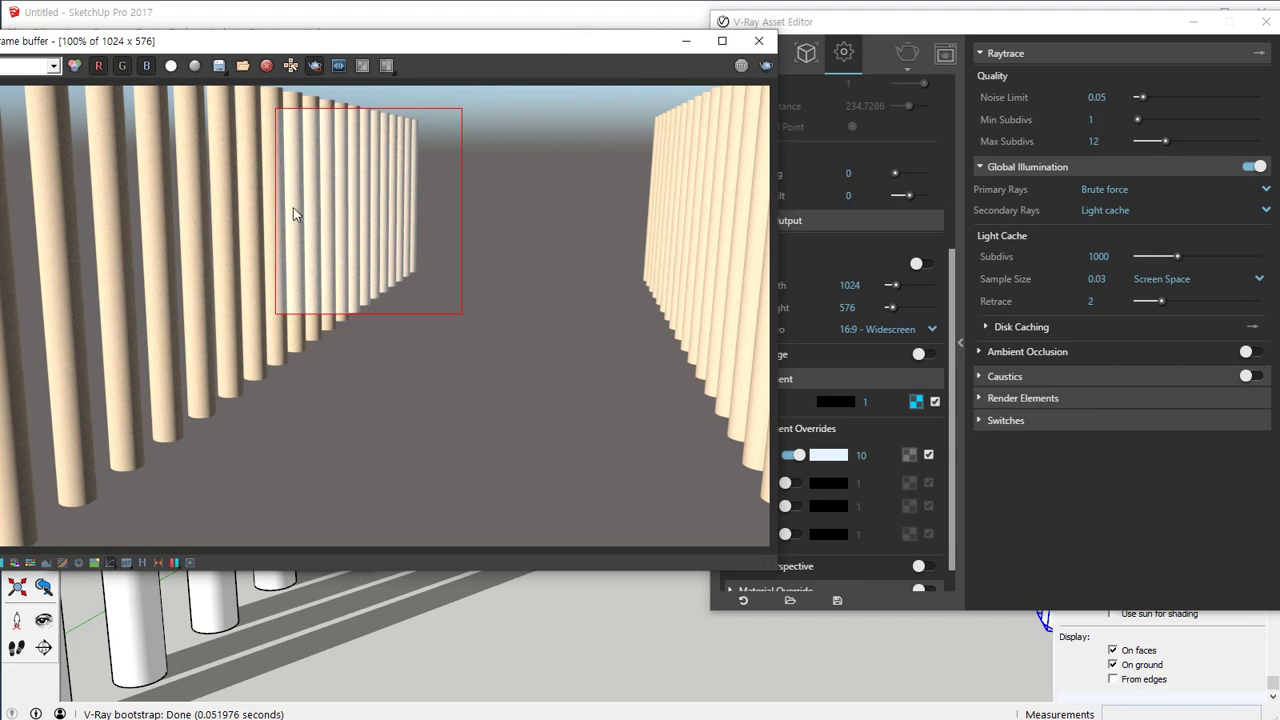
Turn on Aerial Perspective for the apartment building scene and set its Visibility Range to 50 m.
left_click_drag(877, 25, 848, 25)
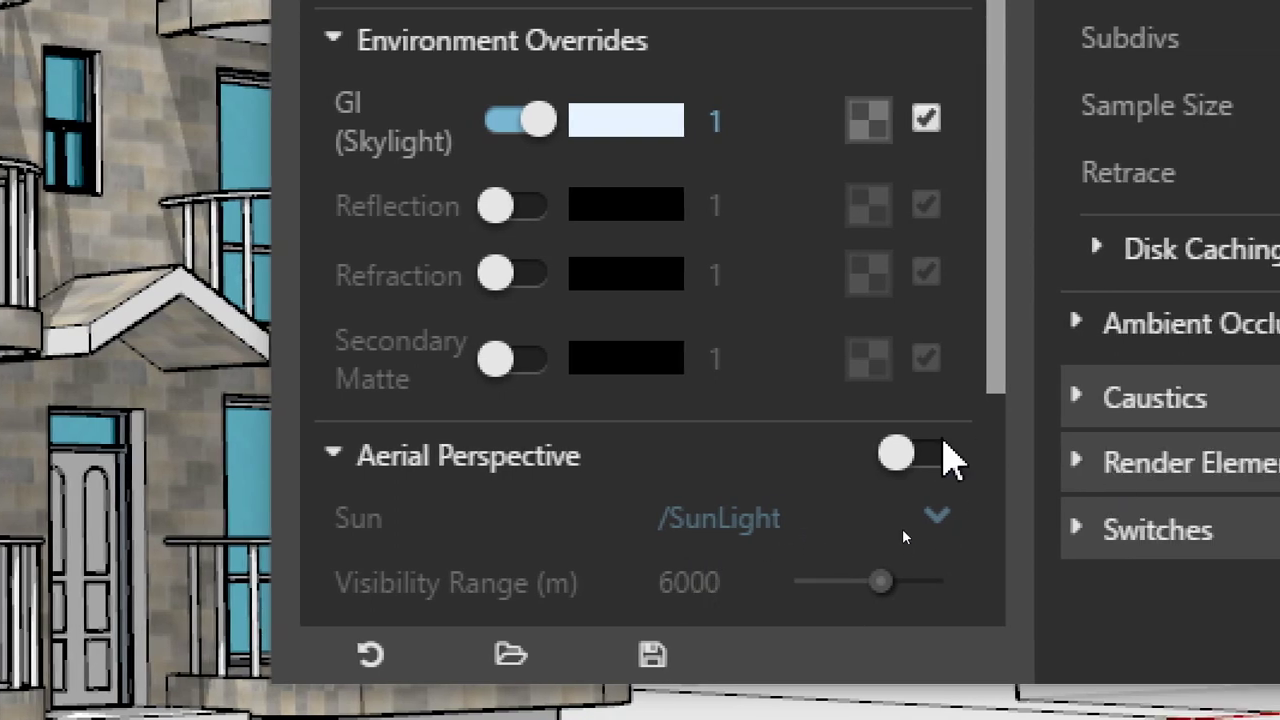
left_click(1056, 454)
scroll(440, 480, "down", 3)
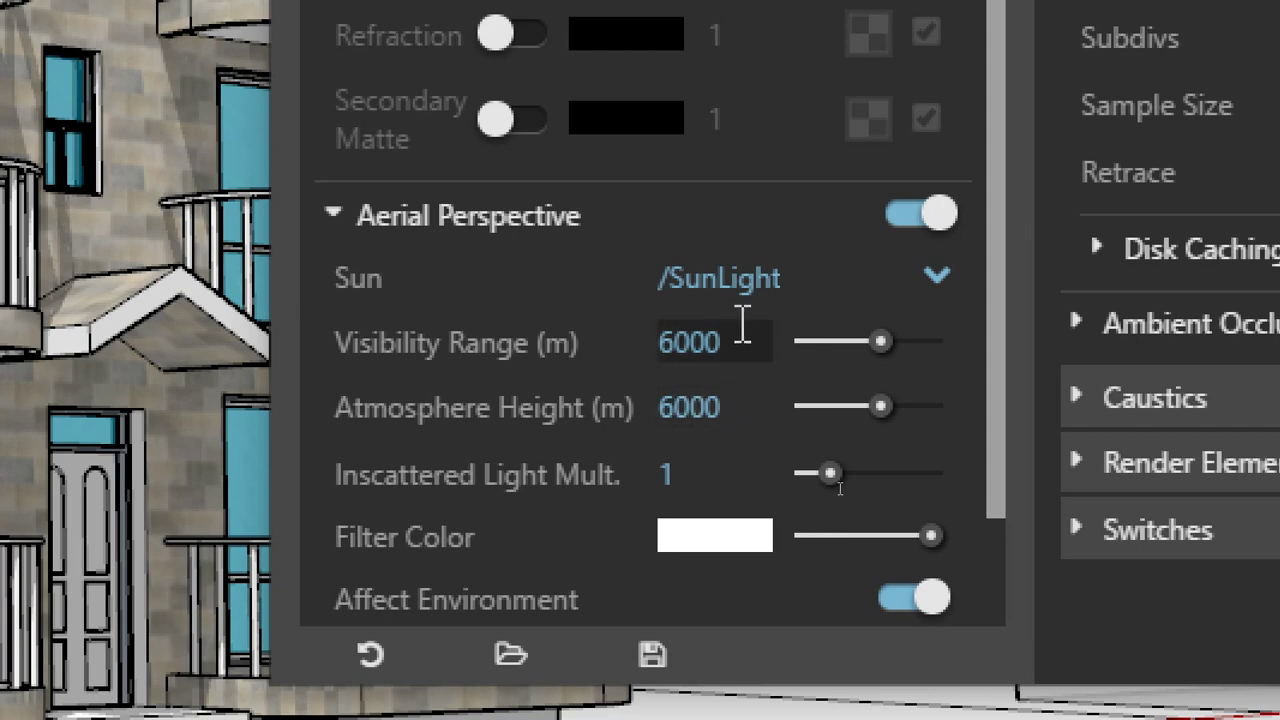
left_click_drag(735, 330, 589, 350)
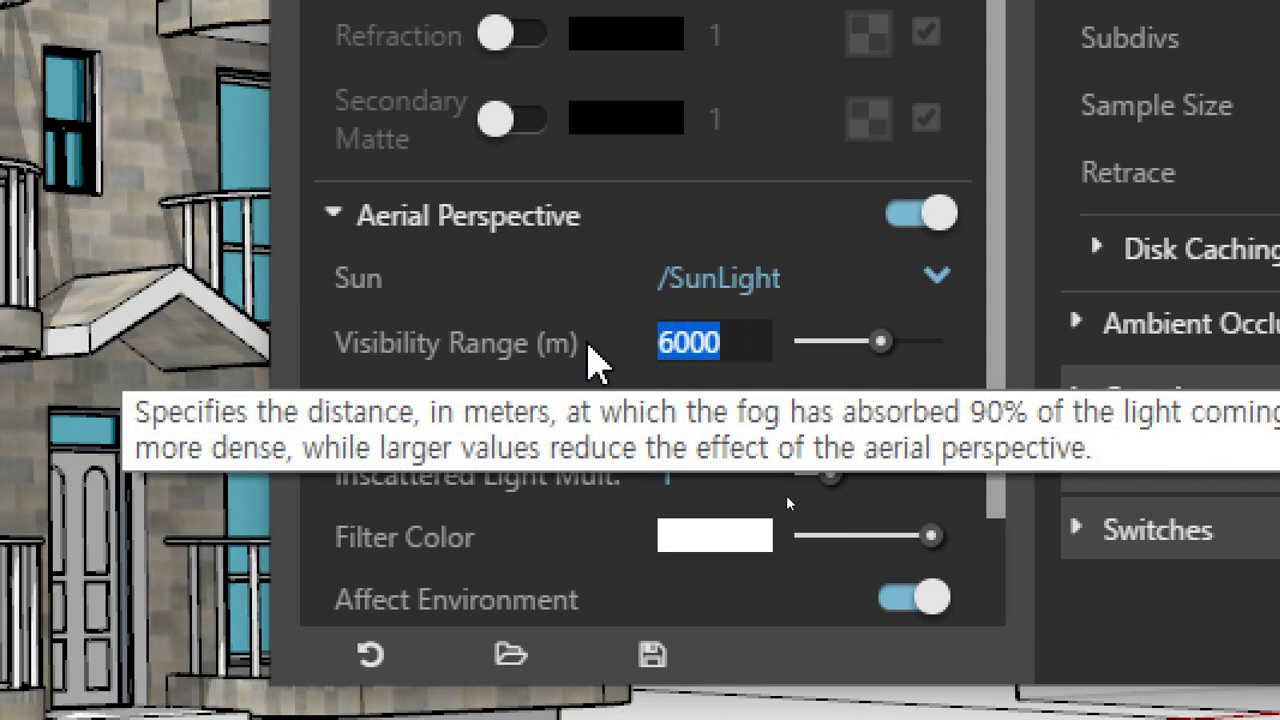
type("50")
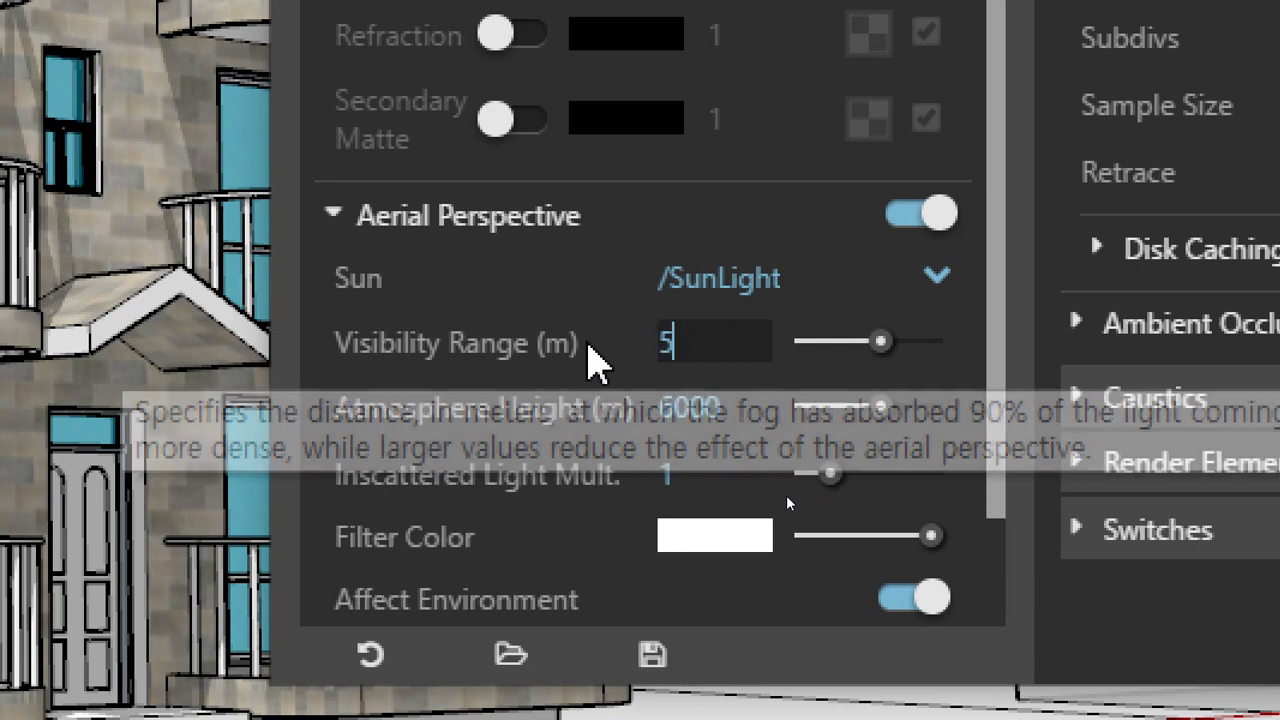
key("Return")
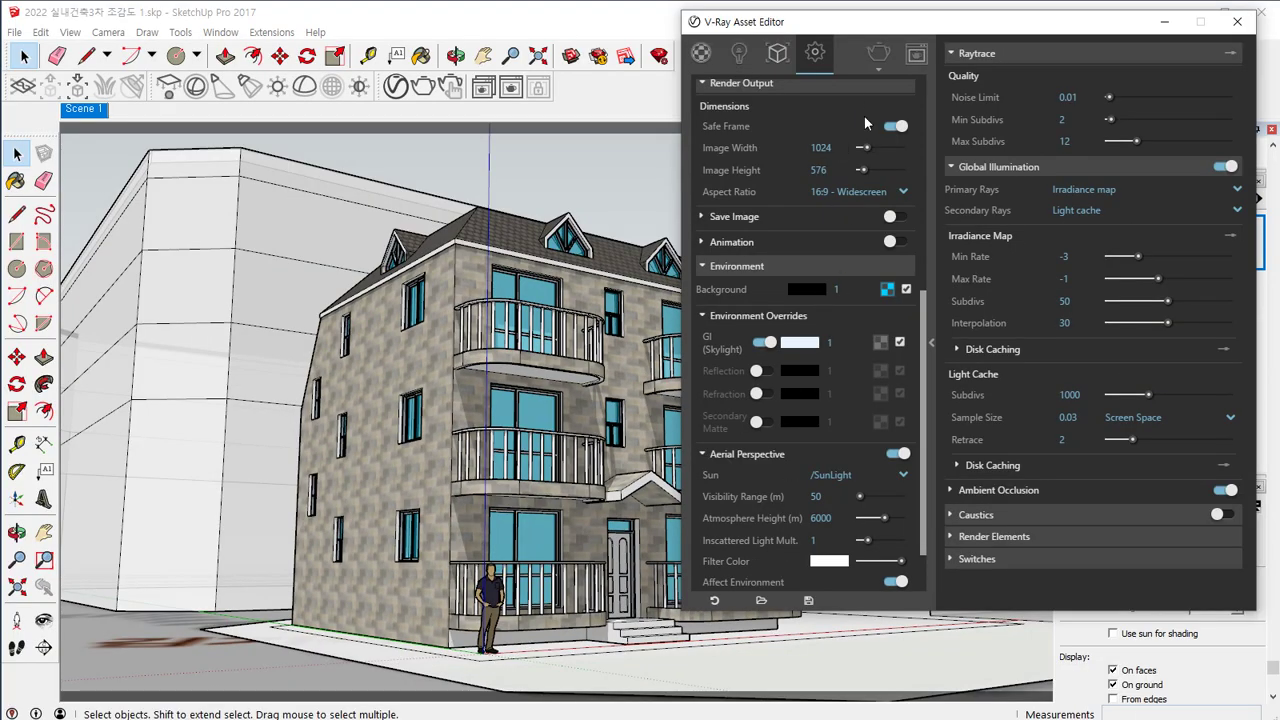
Render the building scene with aerial perspective, turning off region rendering to cover the full 1024 x 576 frame.
left_click(878, 57)
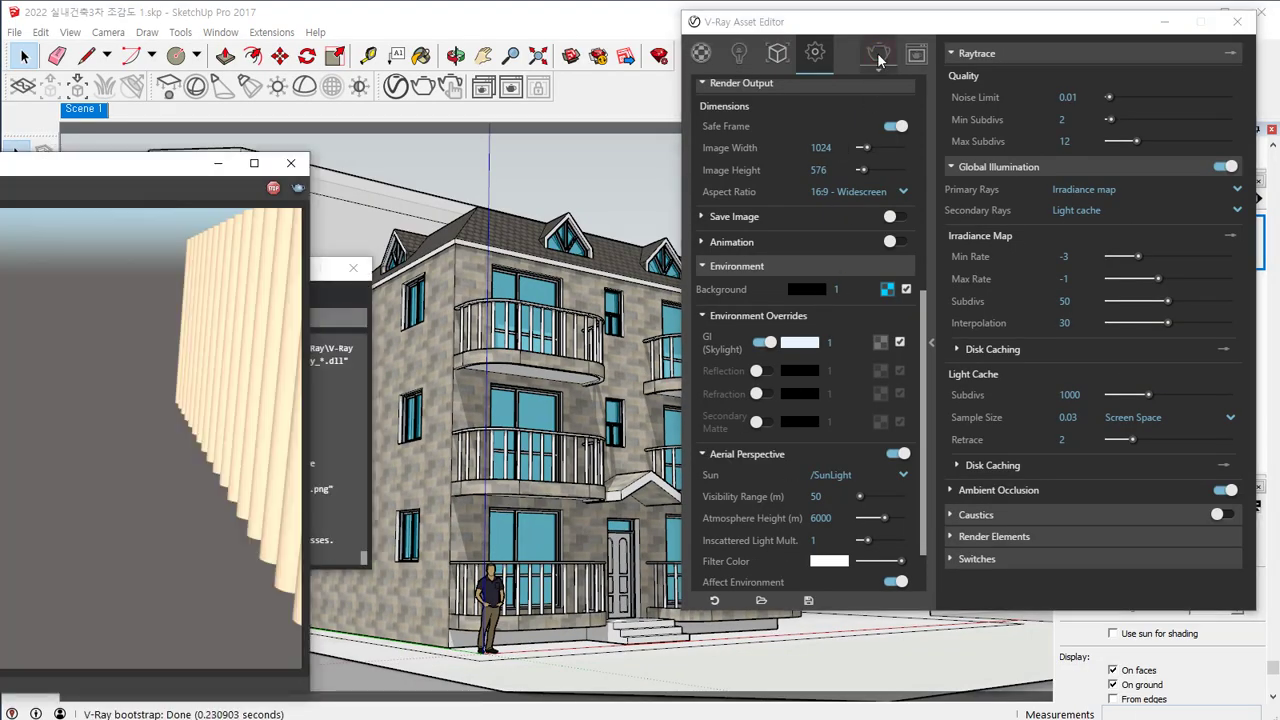
left_click(138, 166)
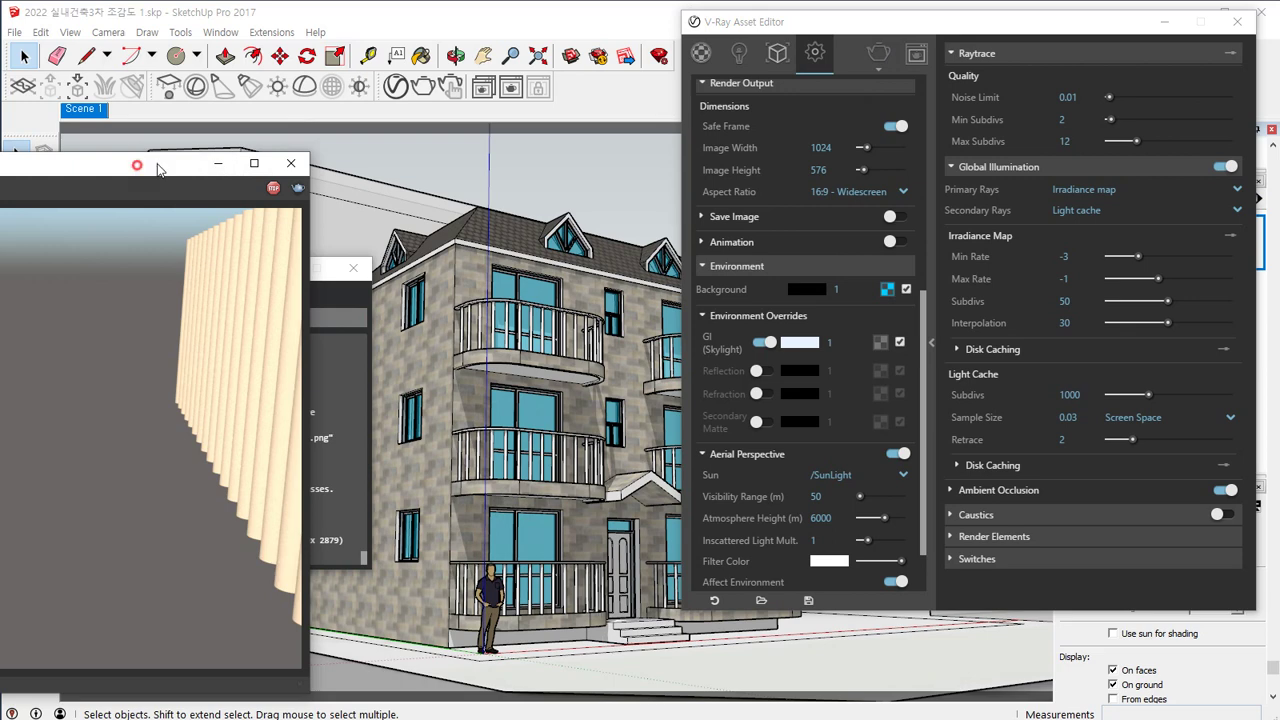
left_click_drag(138, 166, 868, 68)
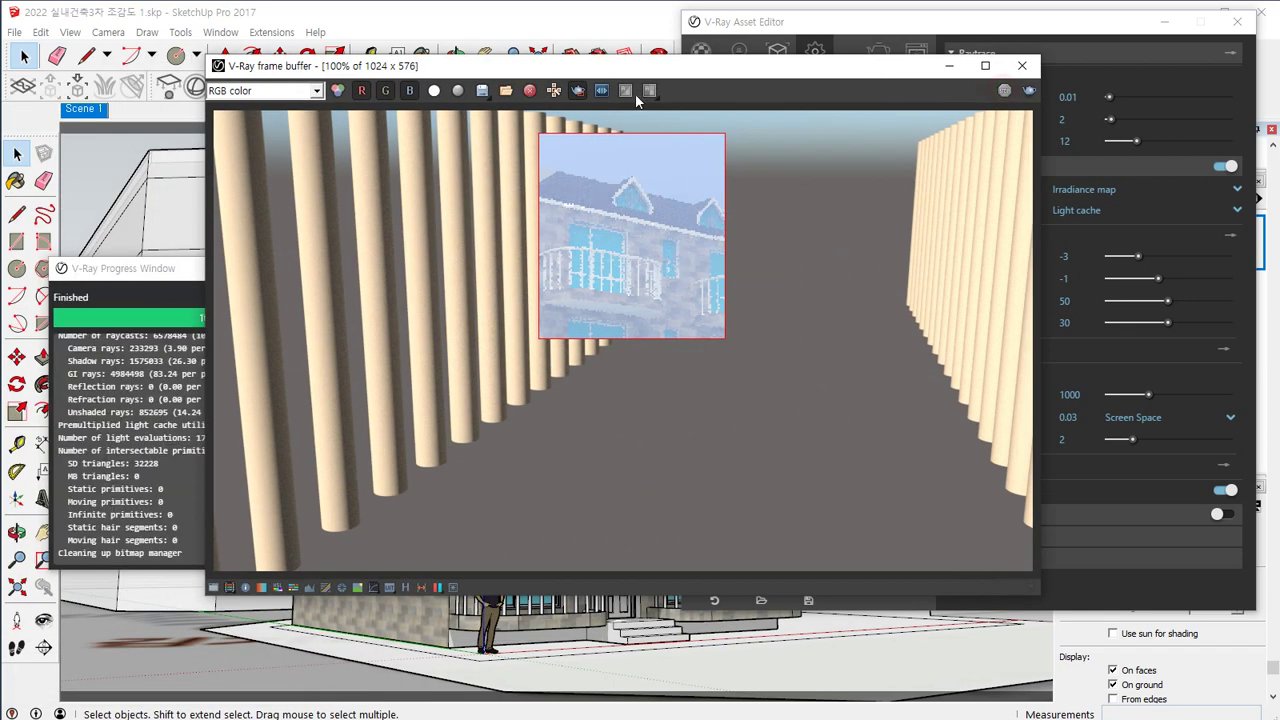
left_click(578, 90)
left_click(1032, 91)
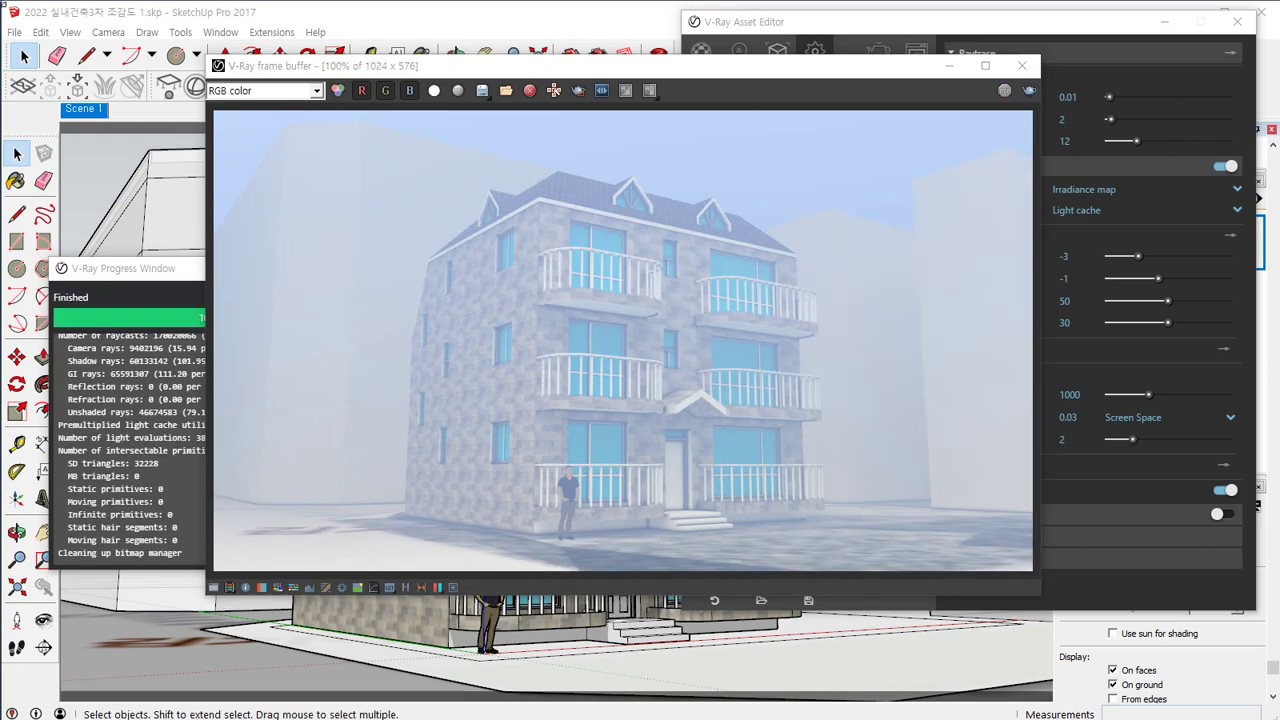
Set the Aerial Perspective Visibility Range to 5 m and Atmosphere Height to 1 m and render the building scene.
left_click(1009, 37)
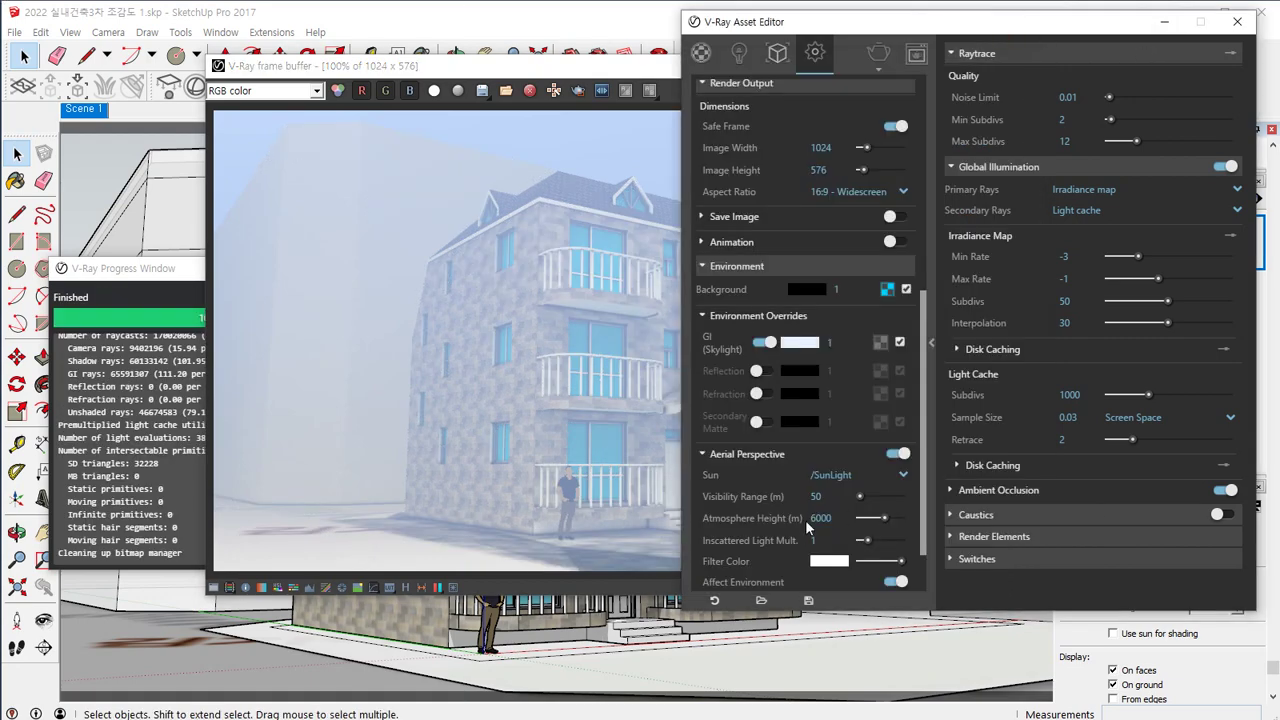
scroll(805, 520, "down", 2)
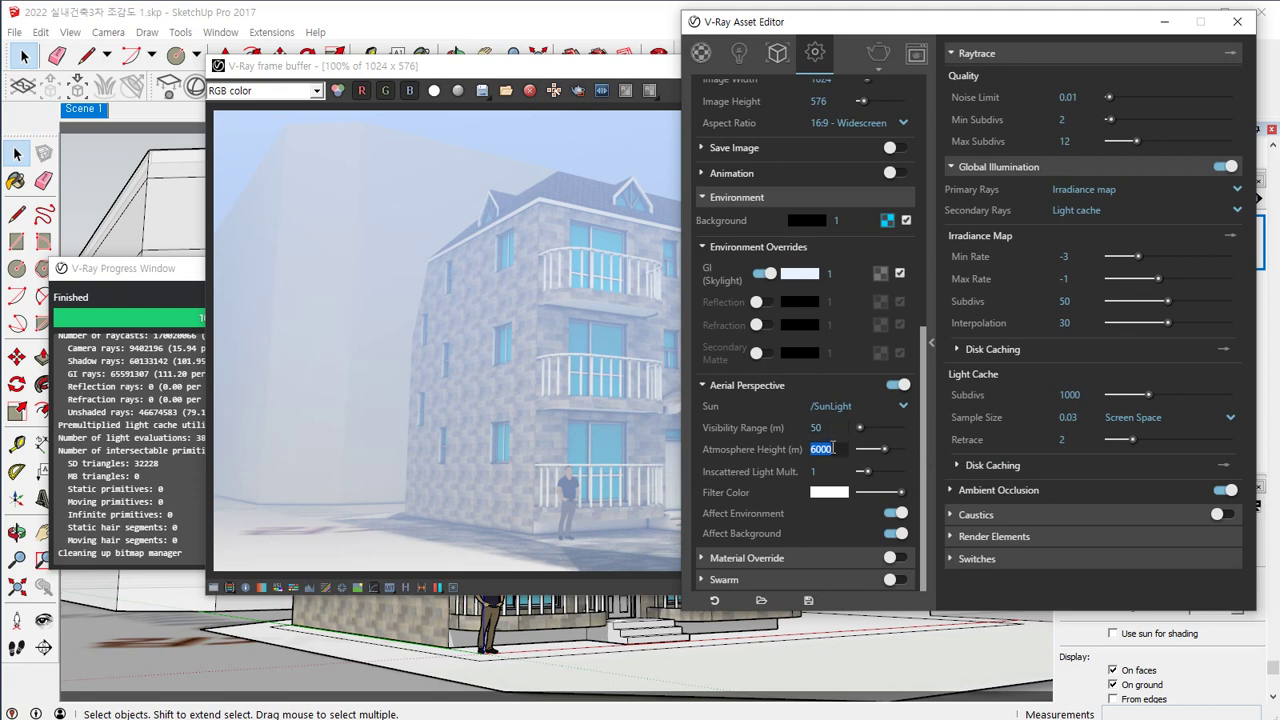
type("51")
key("Return")
left_click(653, 70)
left_click(1026, 91)
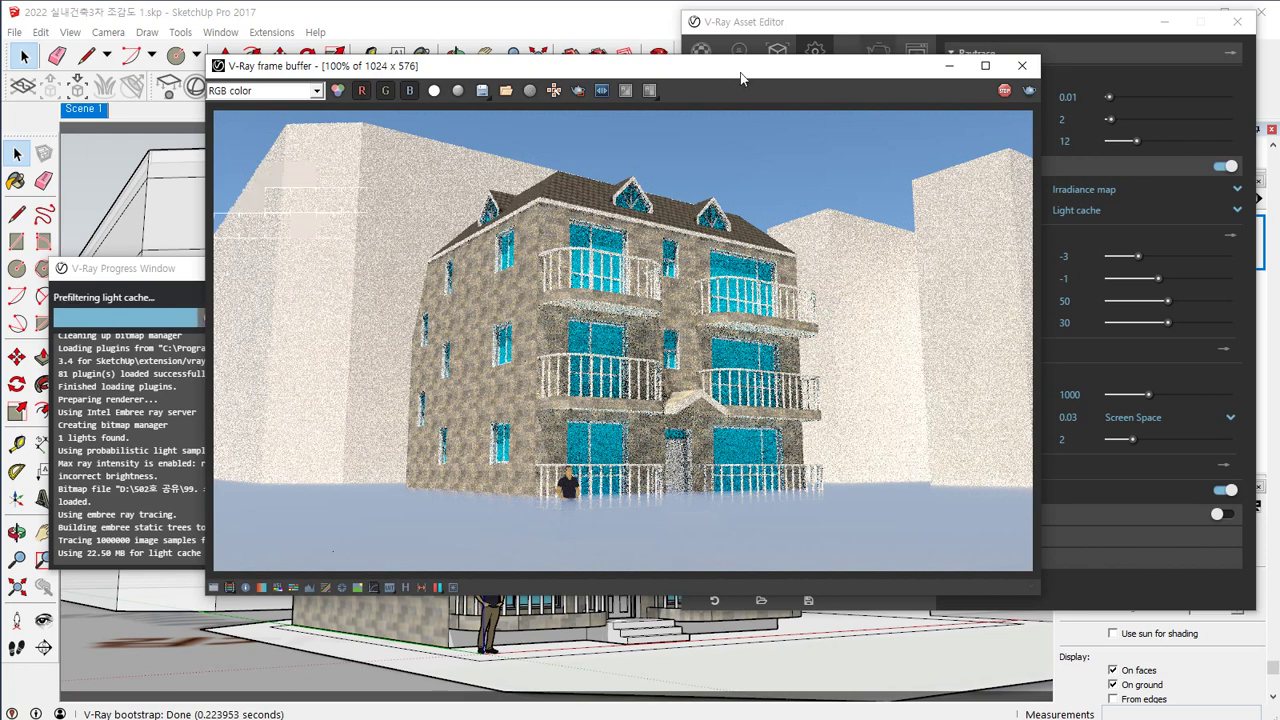
Stop the running render, set the Aerial Perspective Visibility Range to 10 m and re-render the building.
left_click_drag(741, 74, 614, 61)
left_click(890, 25)
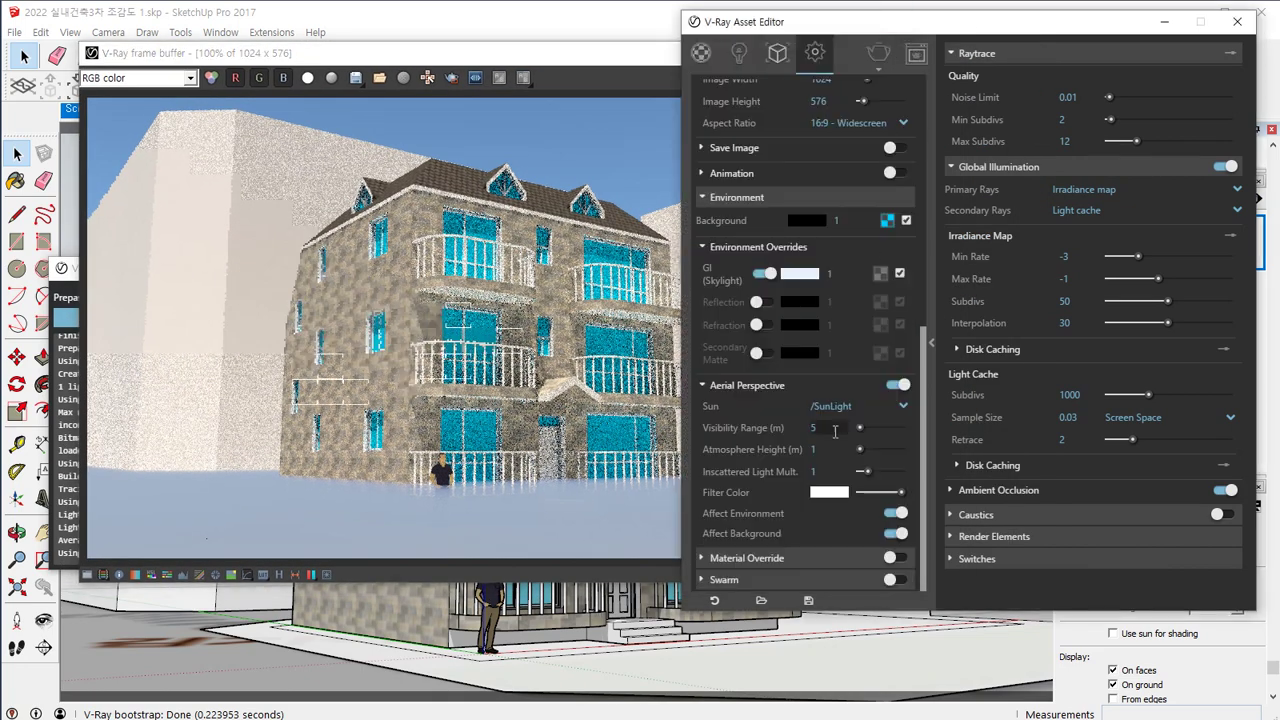
left_click(818, 427)
type("10")
key("Return")
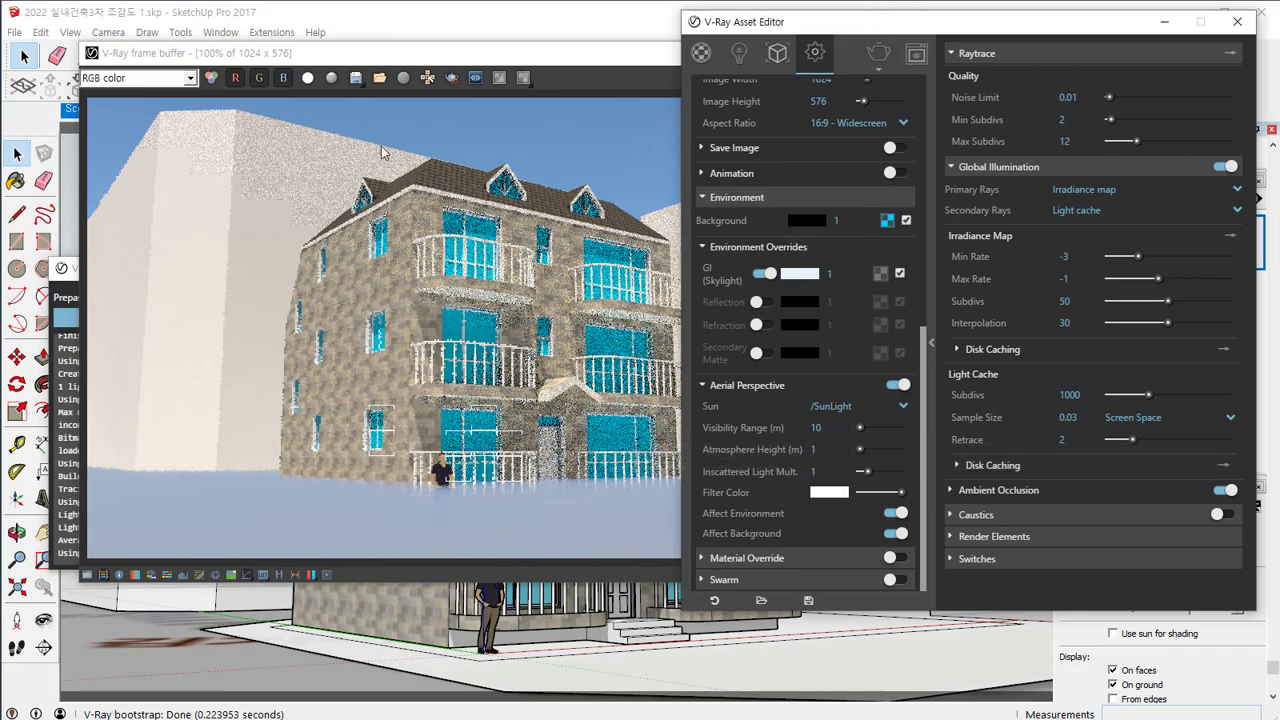
left_click(400, 56)
left_click(877, 78)
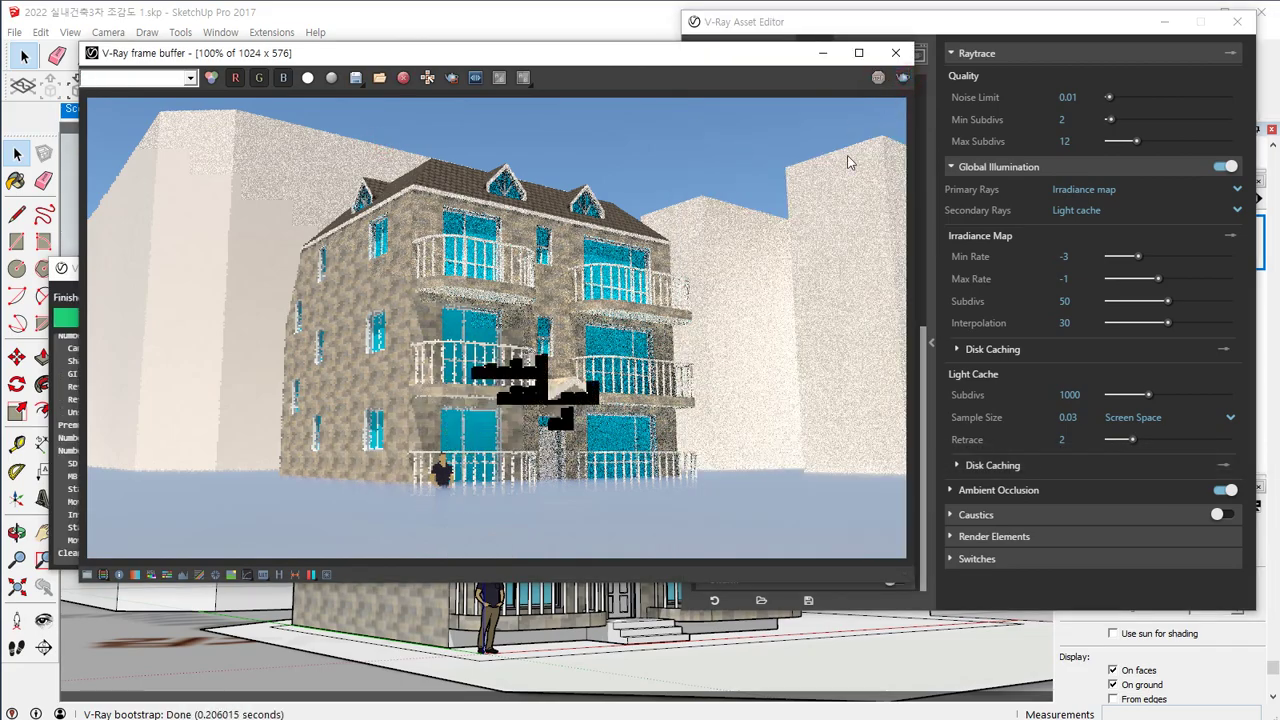
left_click(877, 78)
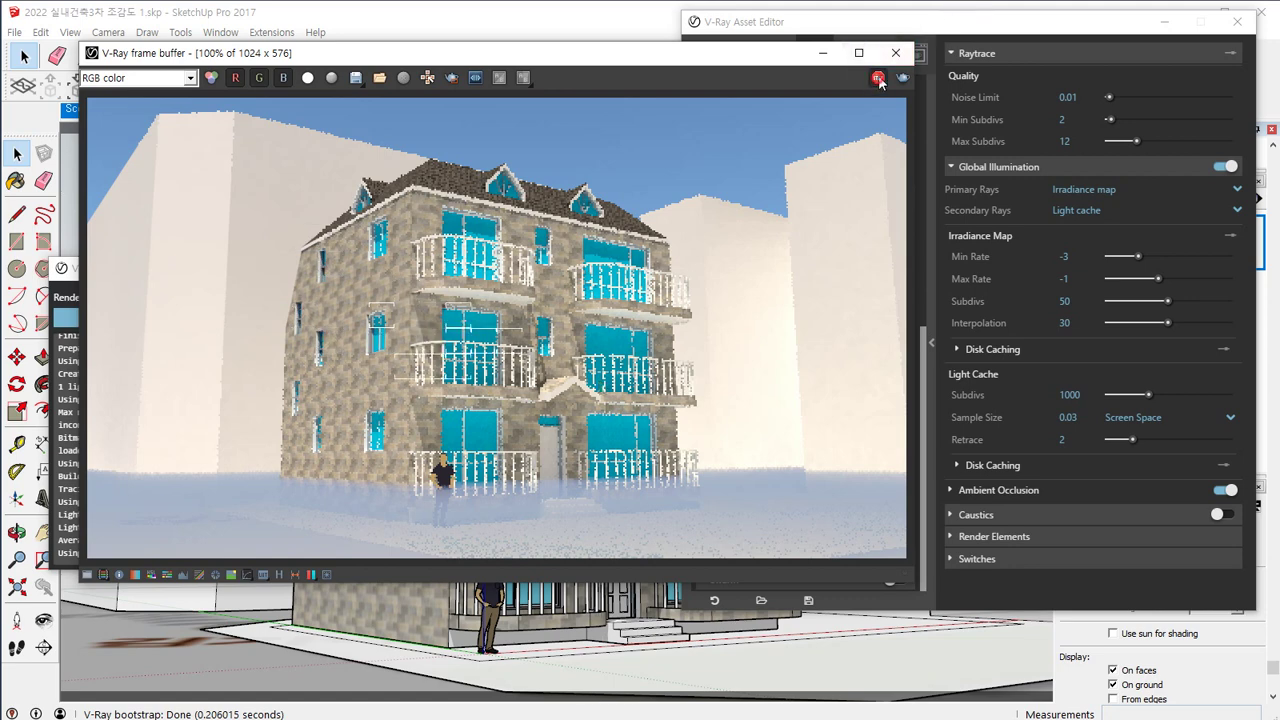
Try a Visibility Range of 100 m with an Atmosphere Height of 0.5 m for Aerial Perspective and re-render.
left_click(1019, 18)
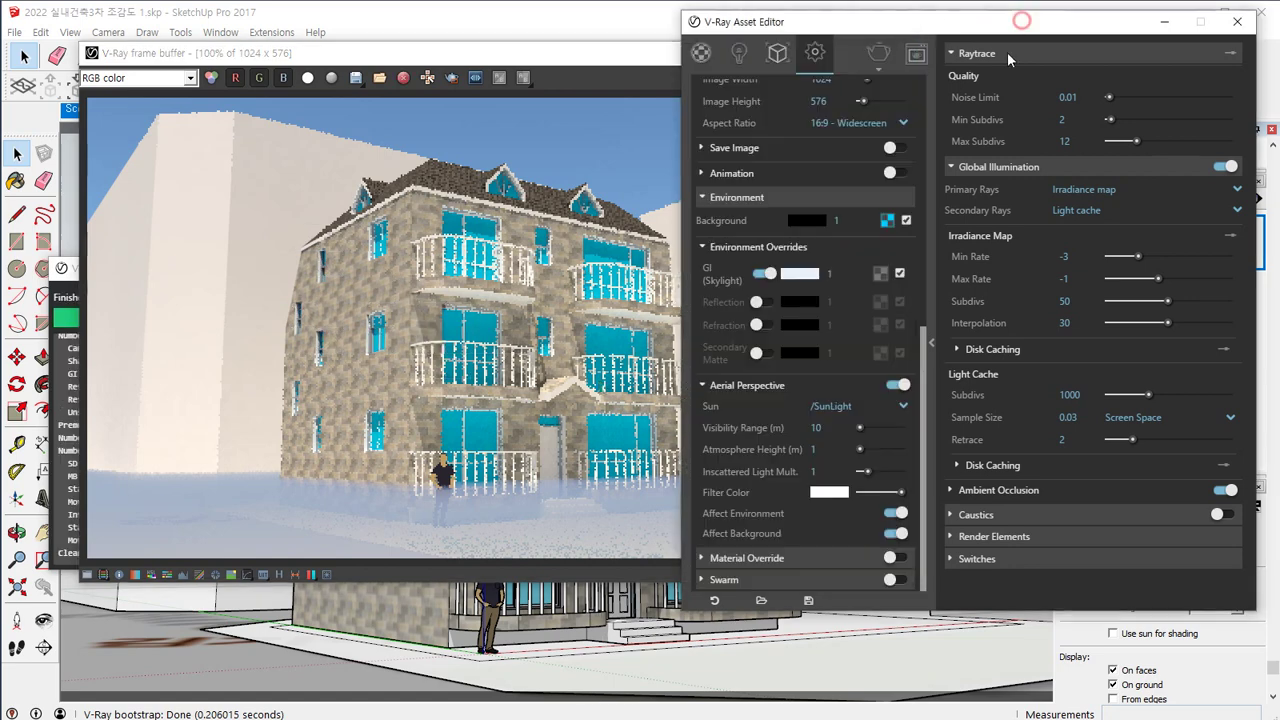
left_click(826, 449)
type("0.5")
key("Return")
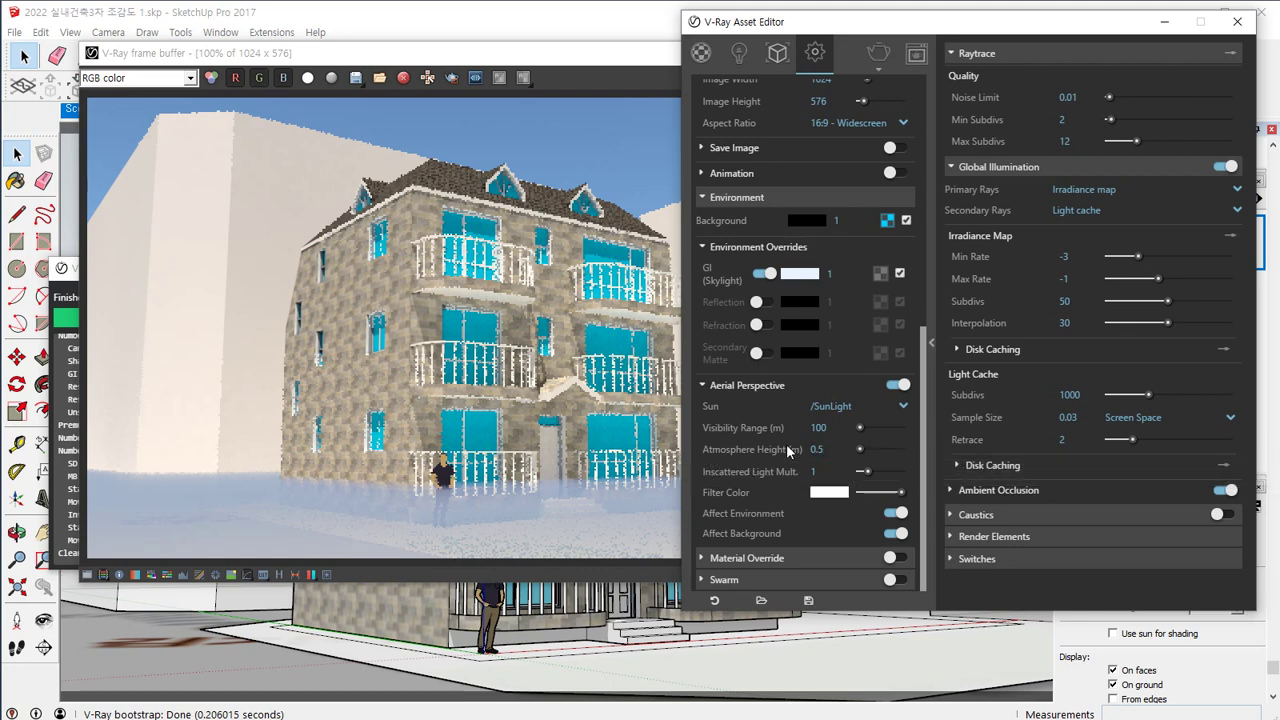
left_click(866, 60)
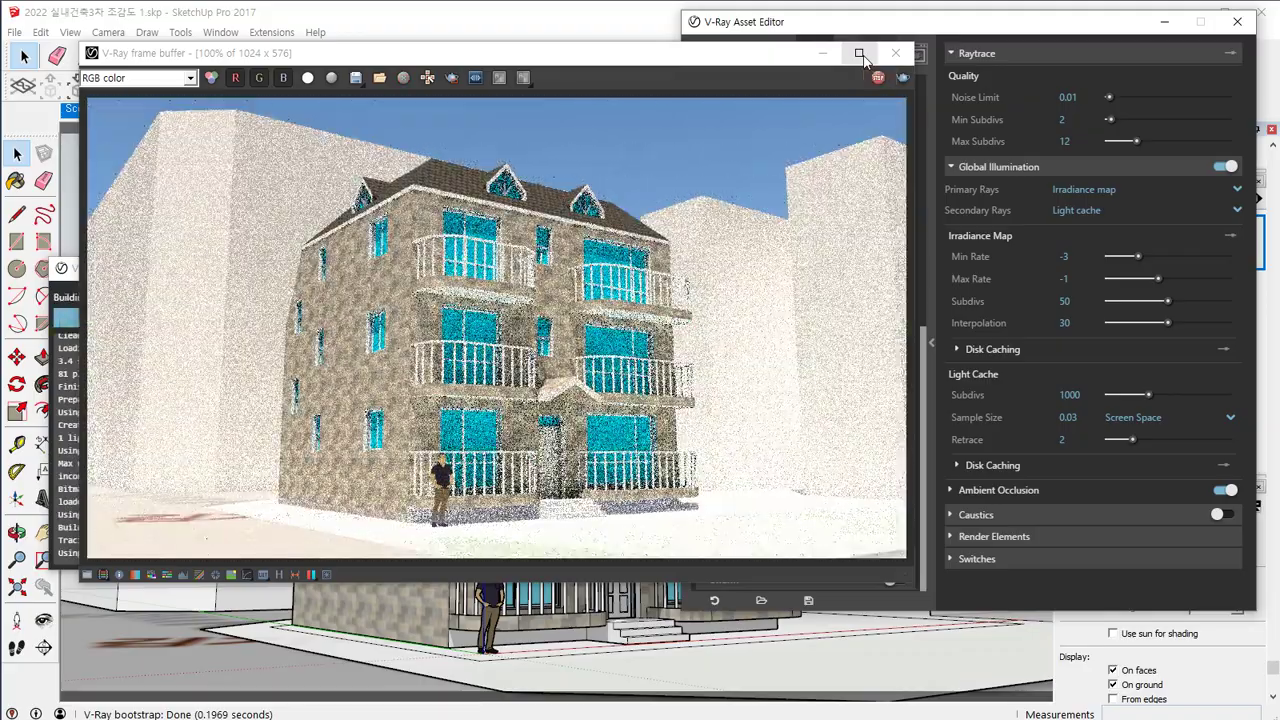
Set the Aerial Perspective Atmosphere Height to 1 m and Visibility Range to 50 m and render the building again.
left_click(947, 20)
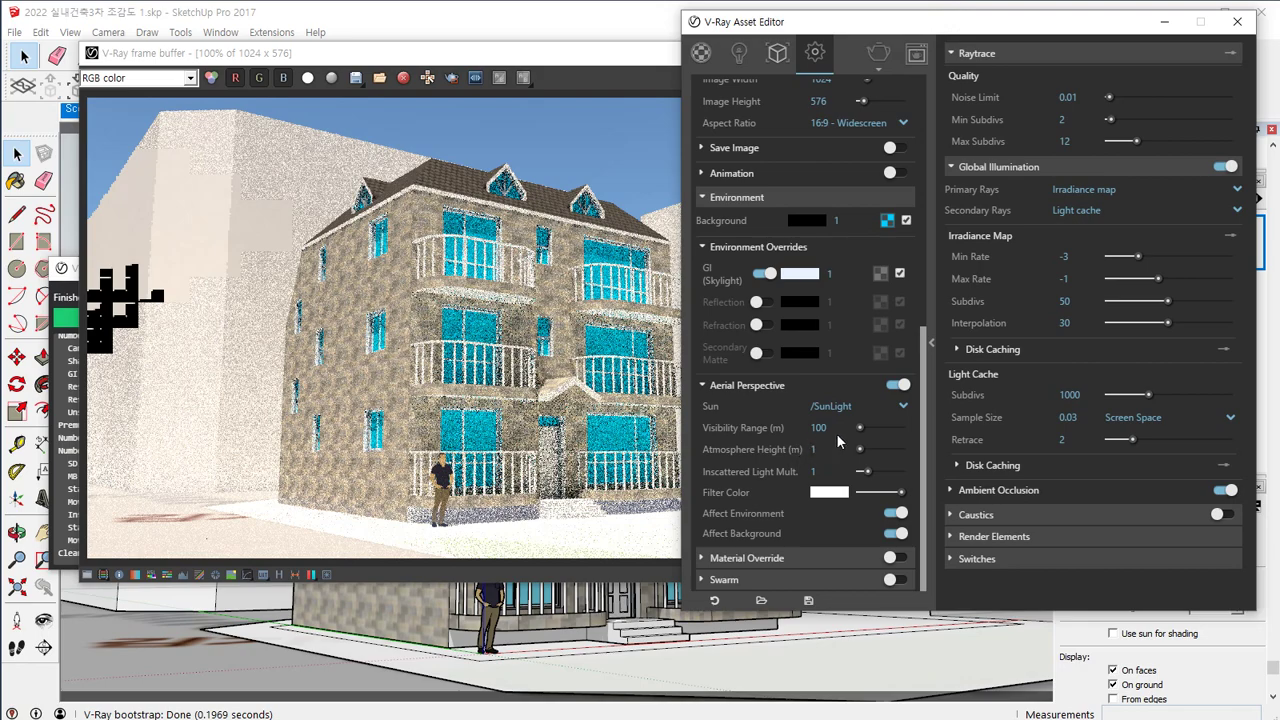
type("50")
key("Return")
left_click(873, 62)
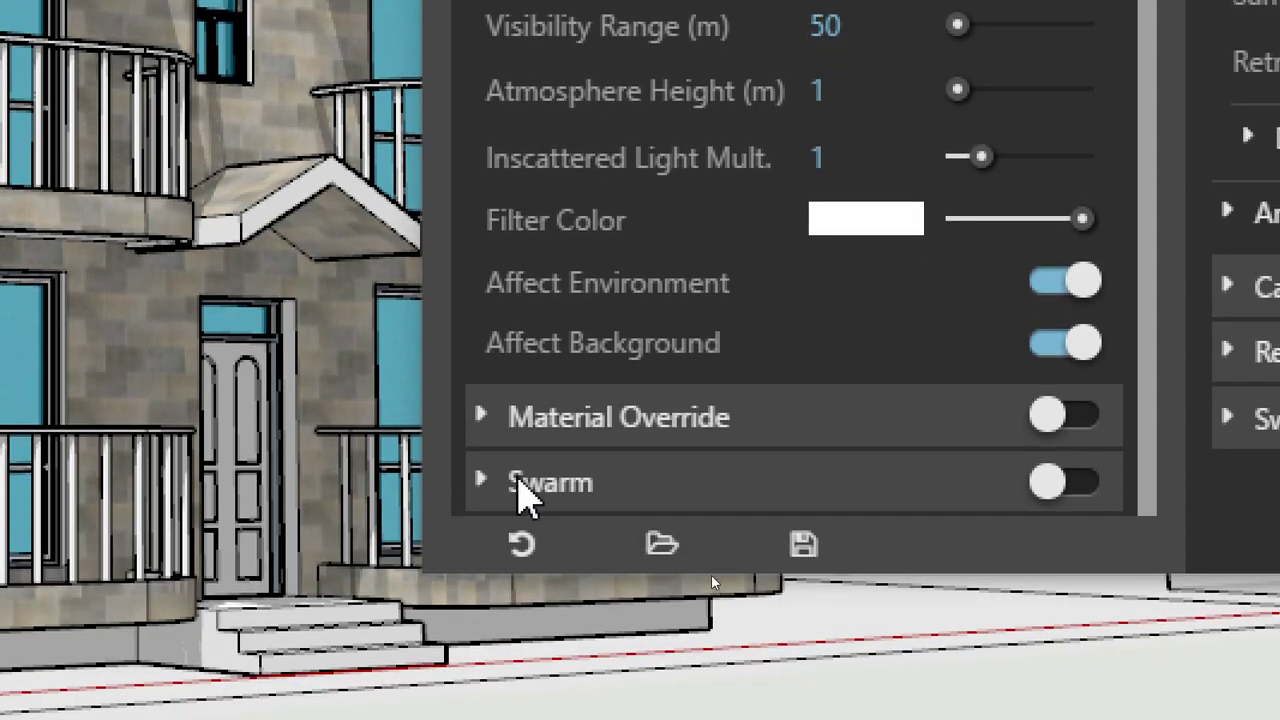
Expand the Material Override settings and test-render the building with the override still off.
left_click(523, 412)
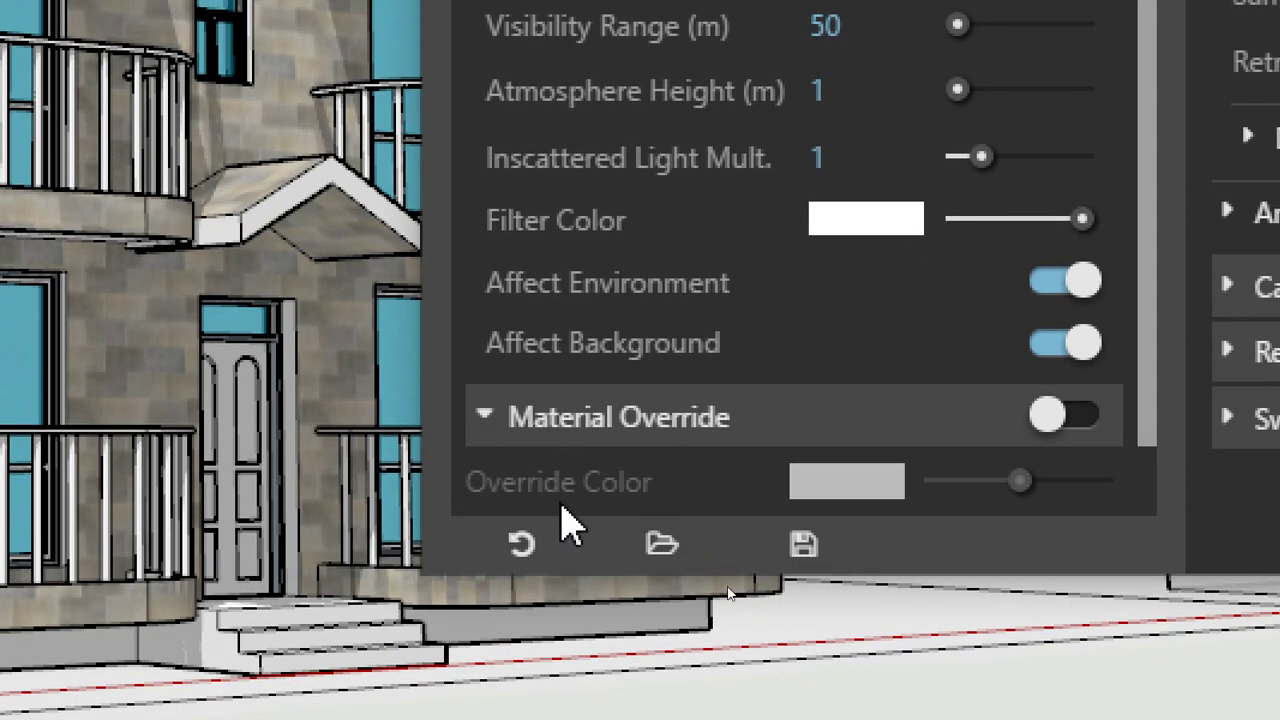
scroll(710, 338, "down", 3)
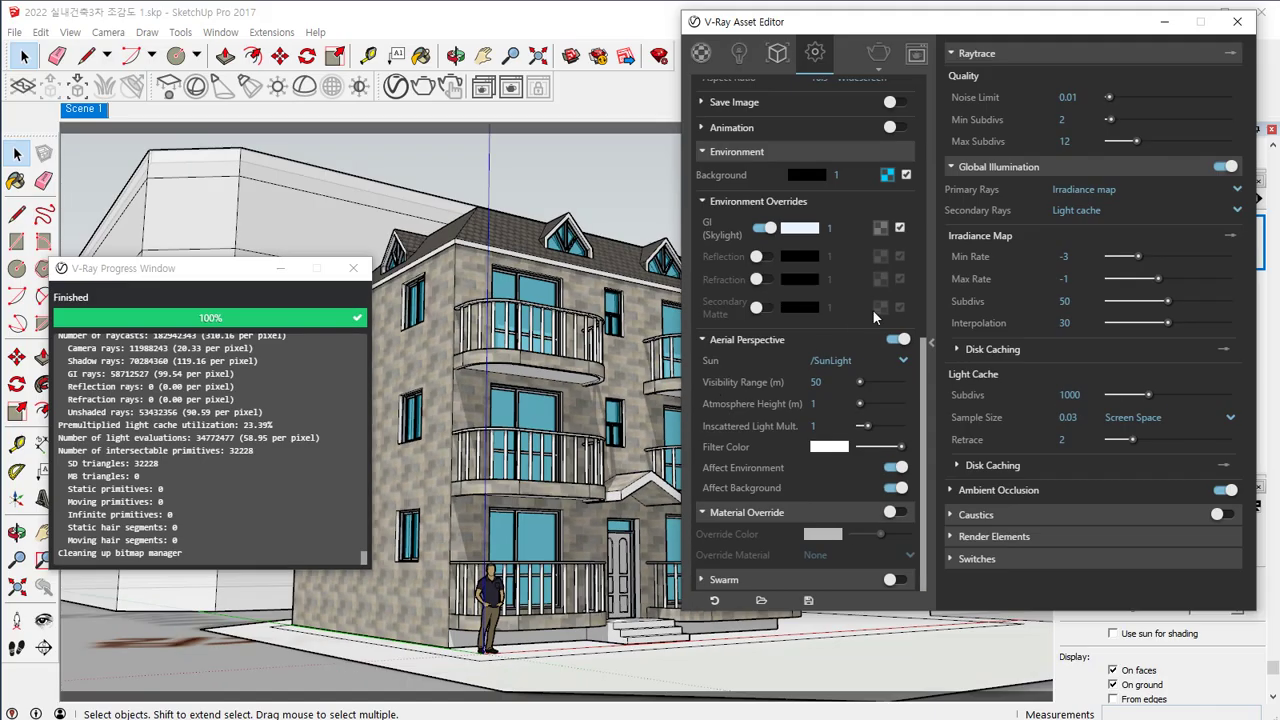
left_click(878, 53)
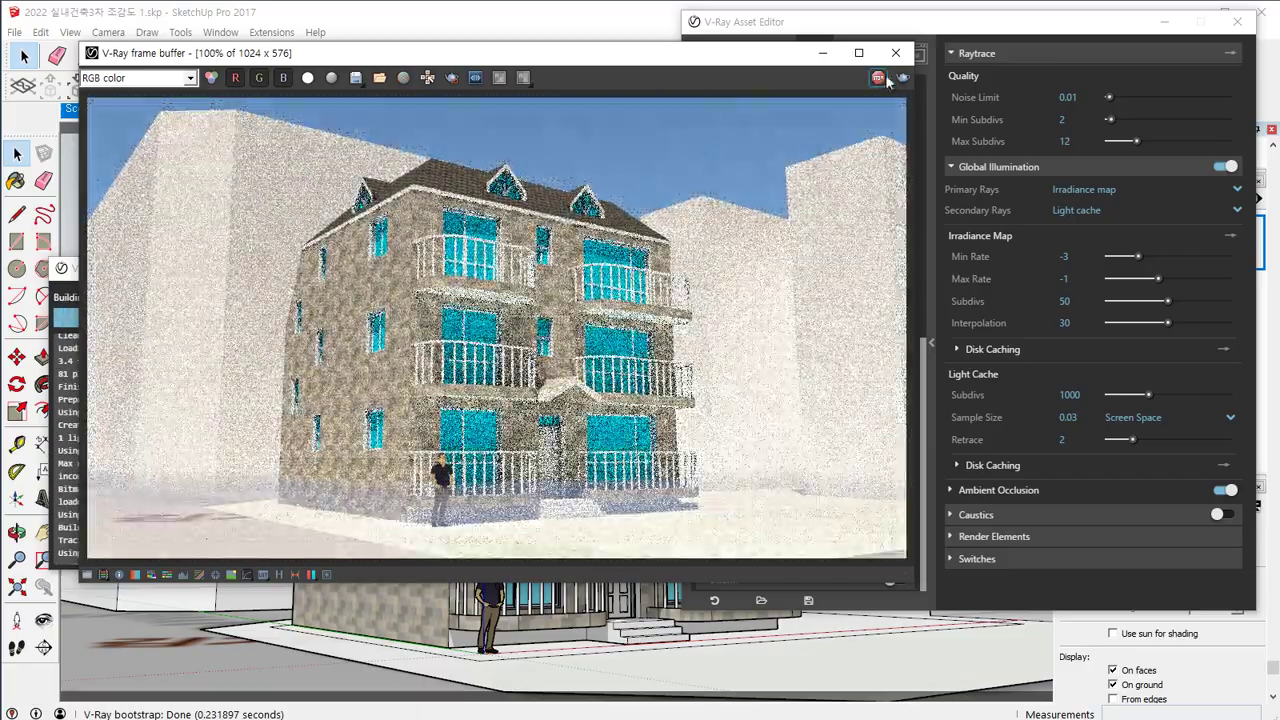
Turn on Material Override with Override Material left at None, and render the building, stopping before it completes.
left_click(938, 28)
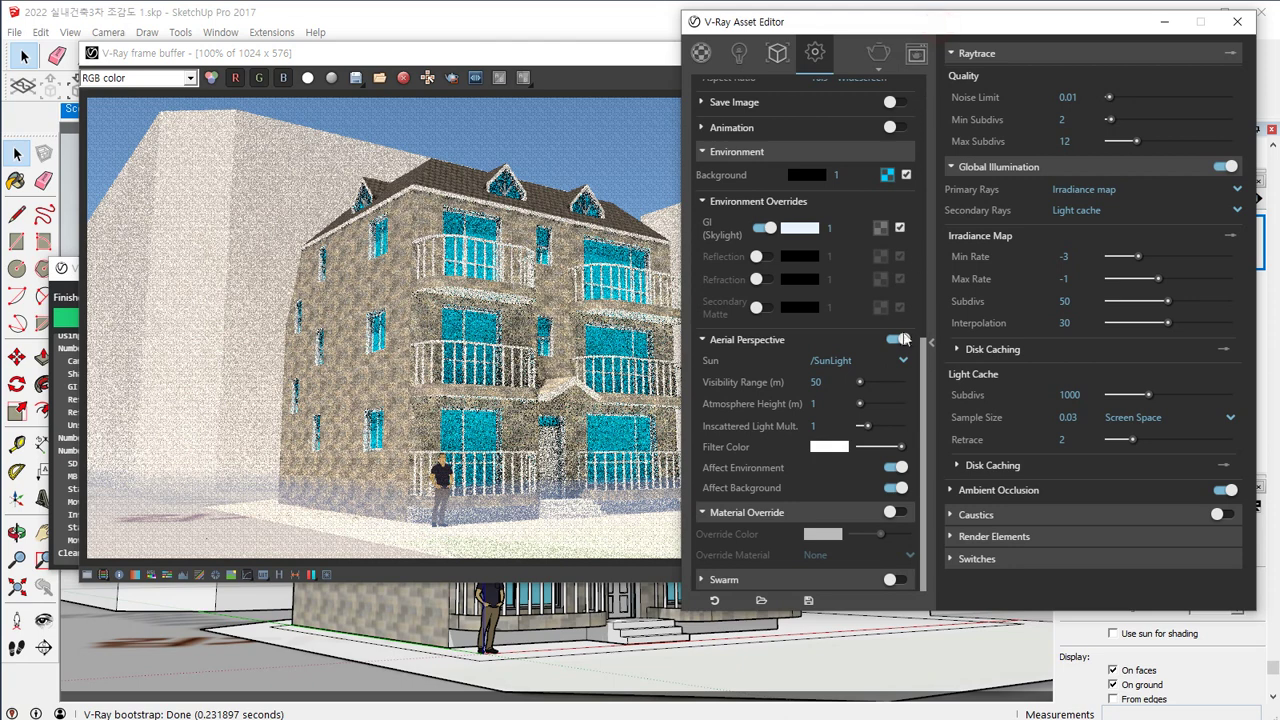
left_click(893, 512)
left_click(854, 558)
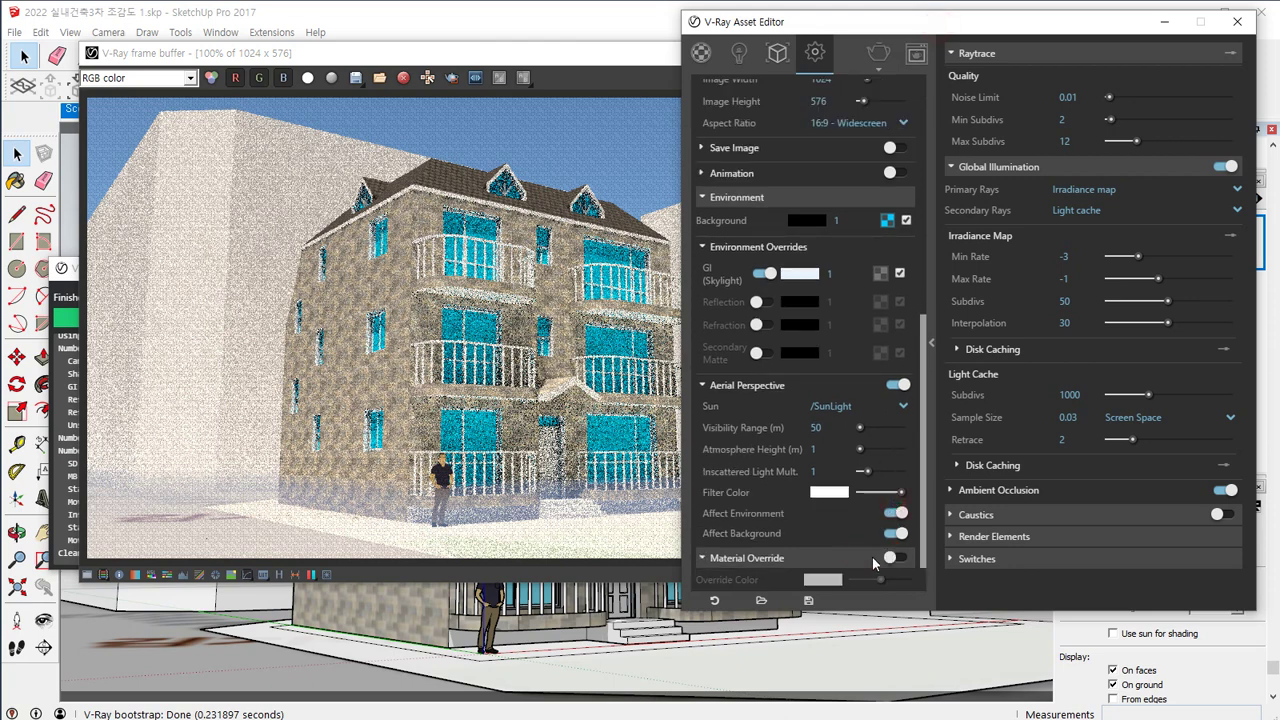
scroll(840, 590, "down", 1)
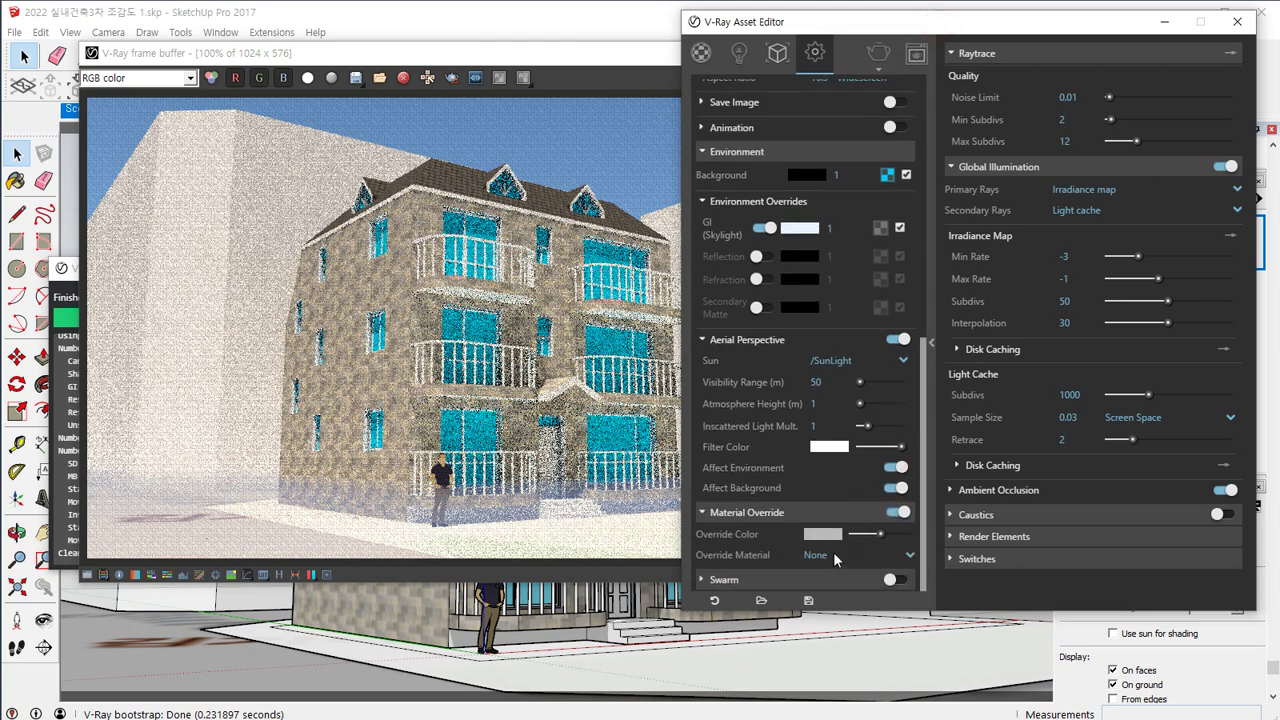
left_click(878, 52)
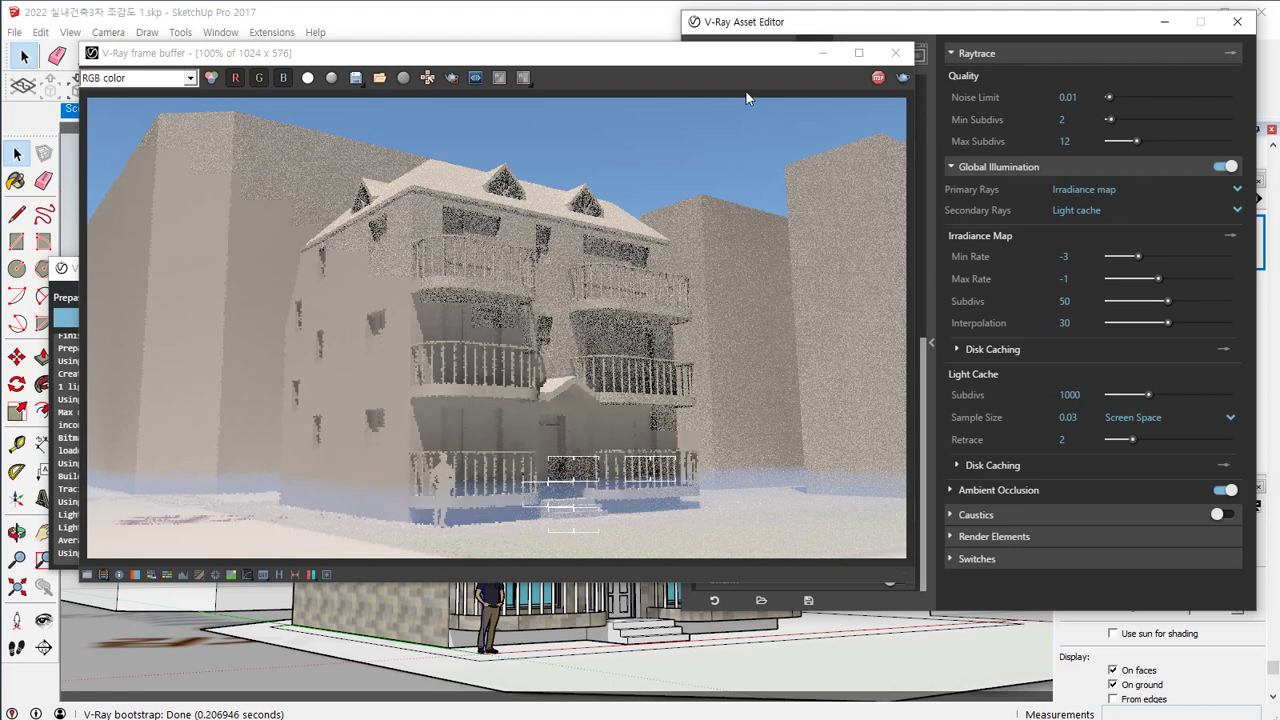
left_click(877, 78)
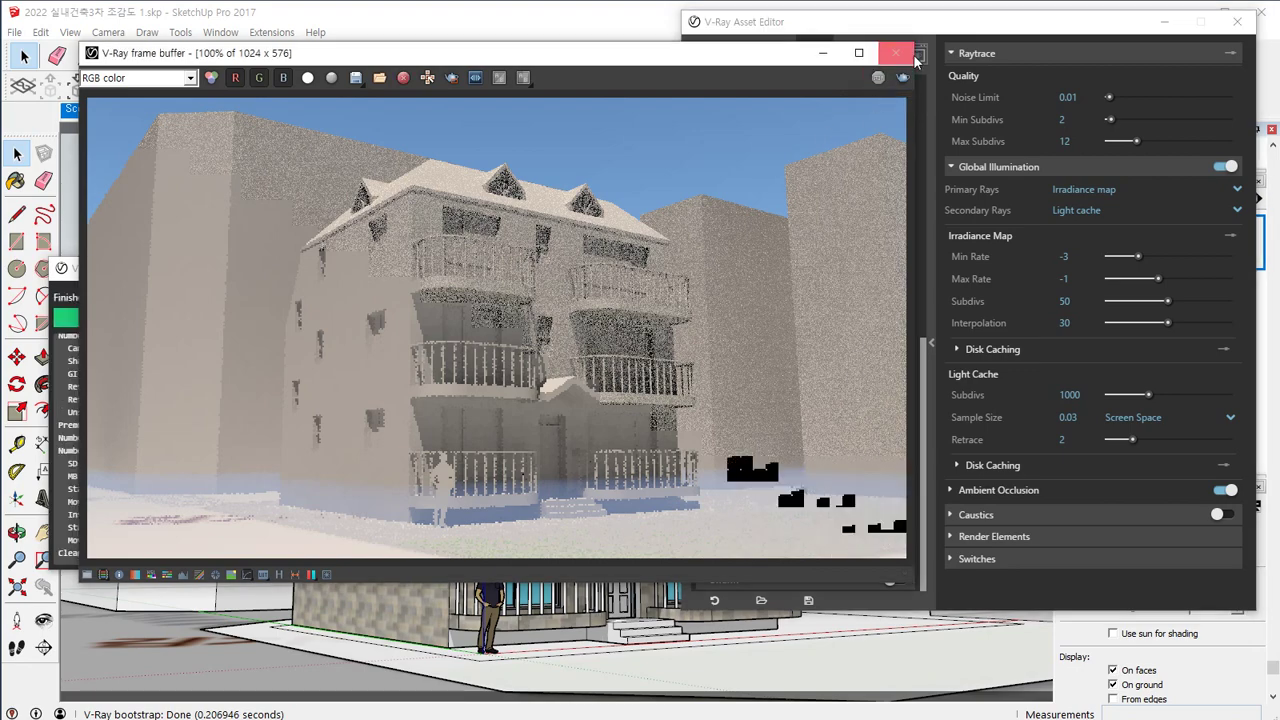
Close the render view, turn off Material Override, re-render the building and return to the Material Override settings.
left_click(895, 53)
left_click(895, 511)
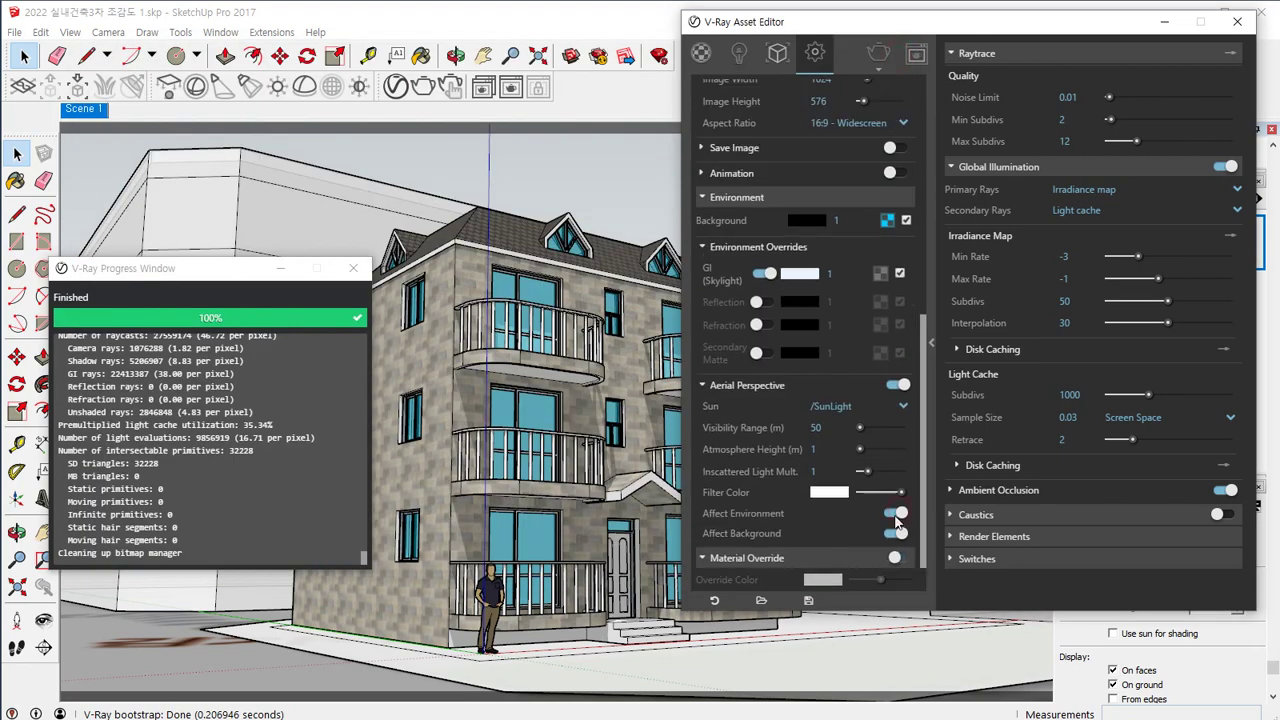
left_click(875, 52)
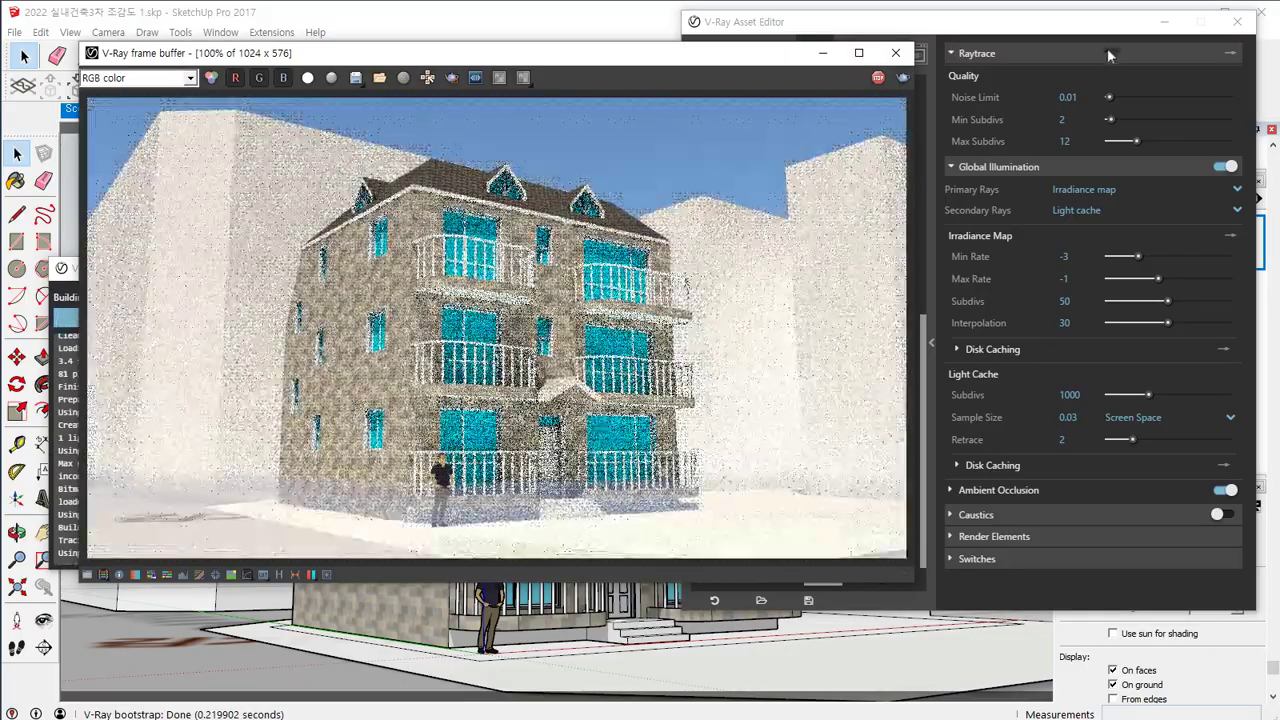
left_click(1087, 25)
scroll(765, 555, "down", 2)
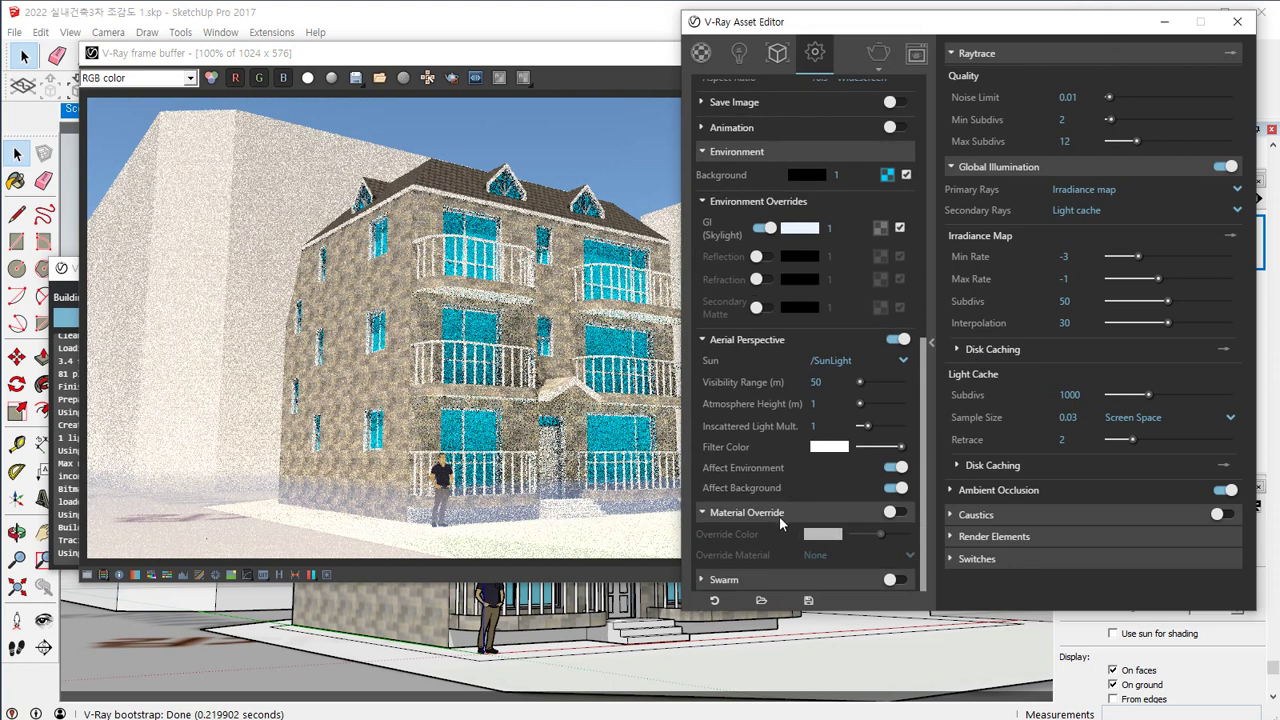